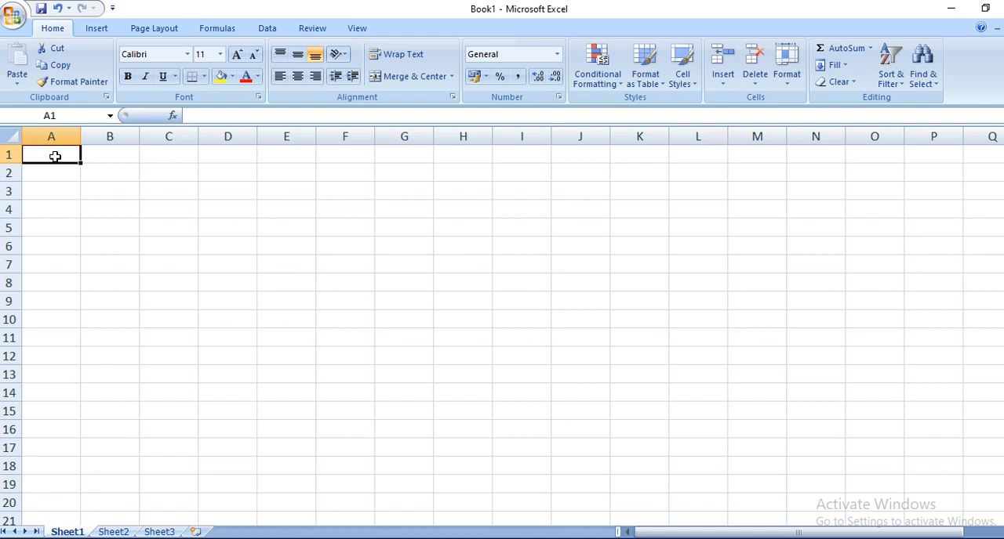
# Step: Enter the school title "public Grammar High School" in cell A1
pyautogui.write('c Grammar High')
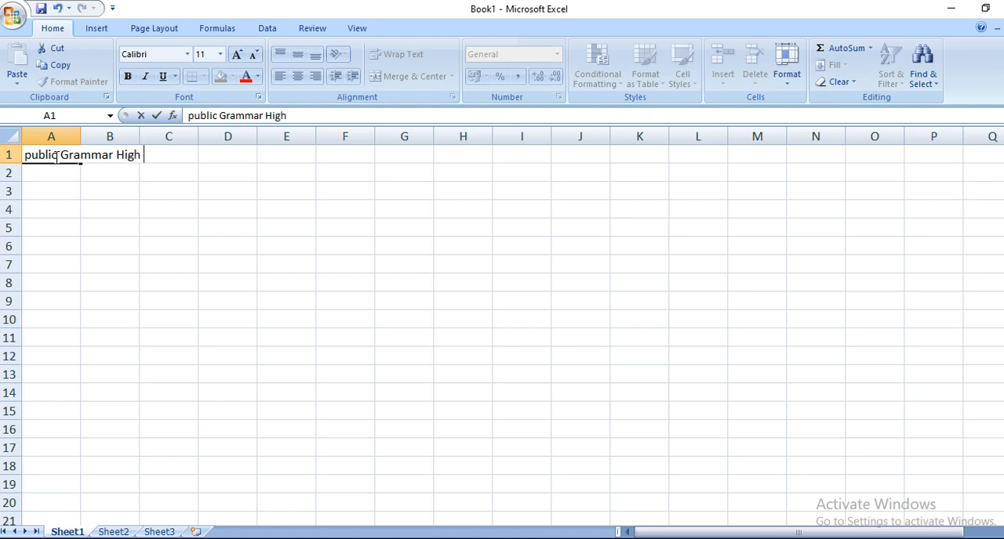
pyautogui.write(' School')
pyautogui.press('Return')
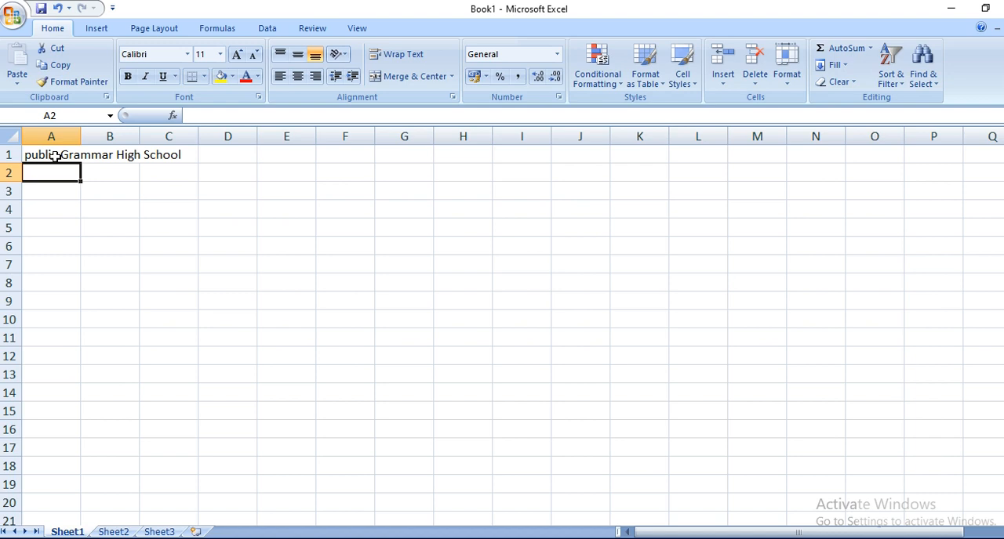
# Step: Enter the subtitle "Annual Examination" in cell A2
pyautogui.write('Annual Examination')
pyautogui.press('Return')
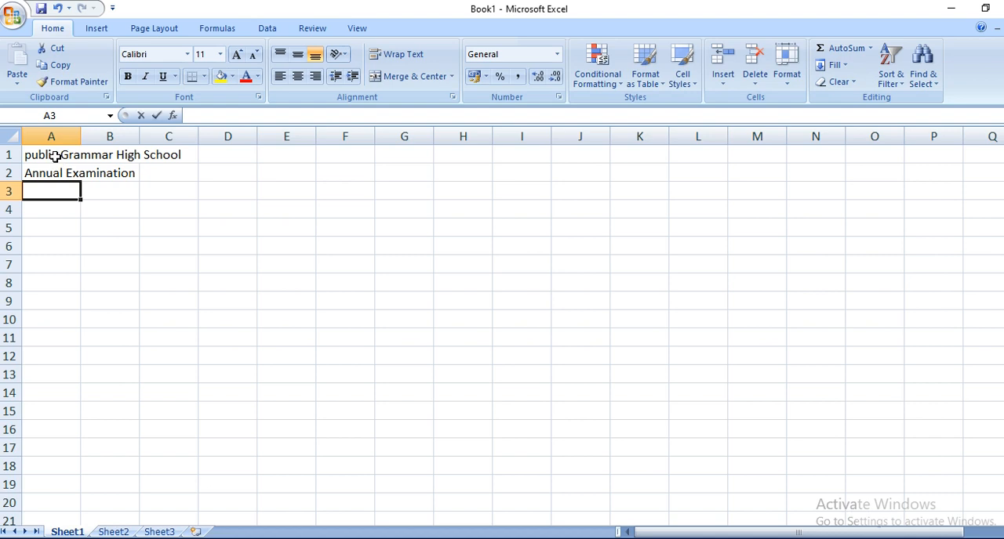
# Step: Enter the column headings "Roll No." in A3 and "Name of Students" in B3
pyautogui.write('Roll No.')
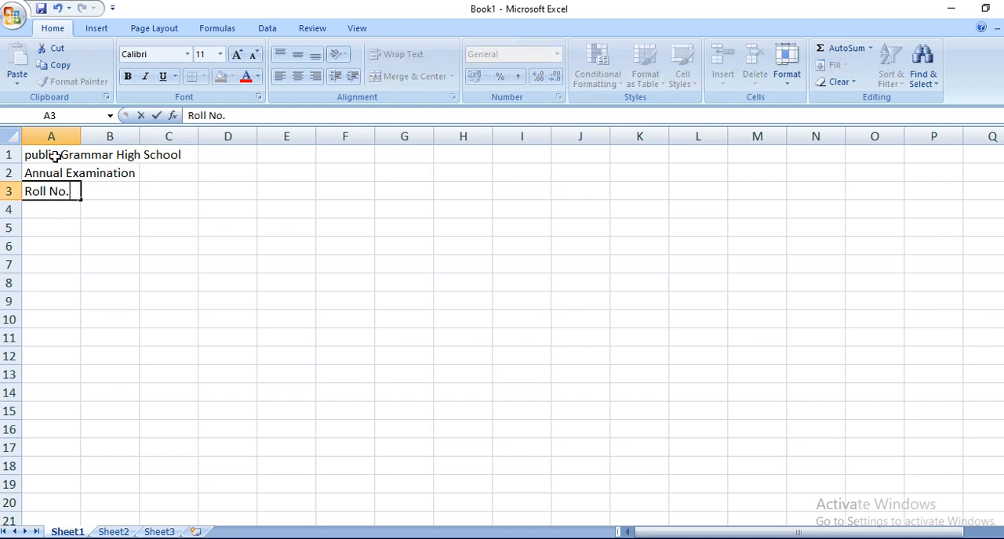
pyautogui.press('Tab')
pyautogui.write('Name of ')
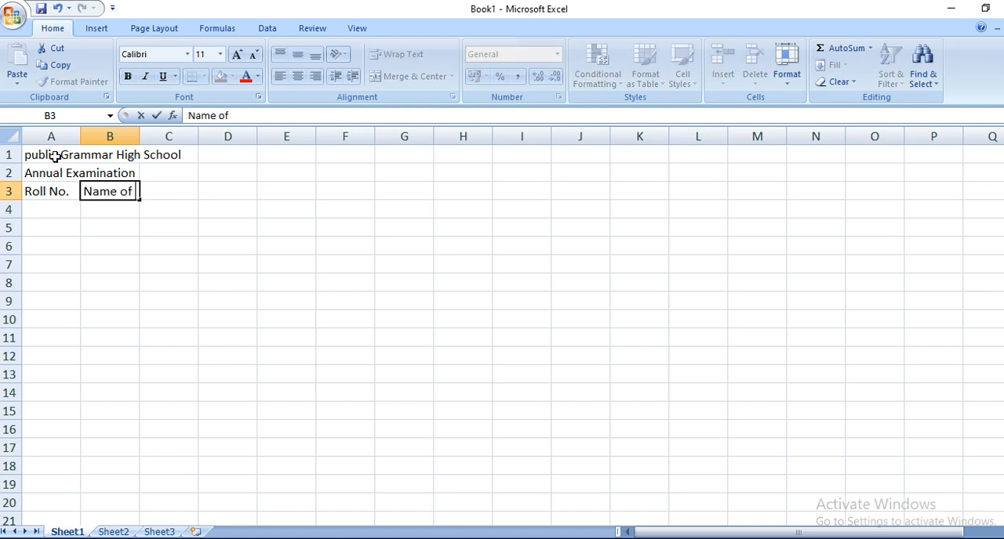
pyautogui.write('Stude')
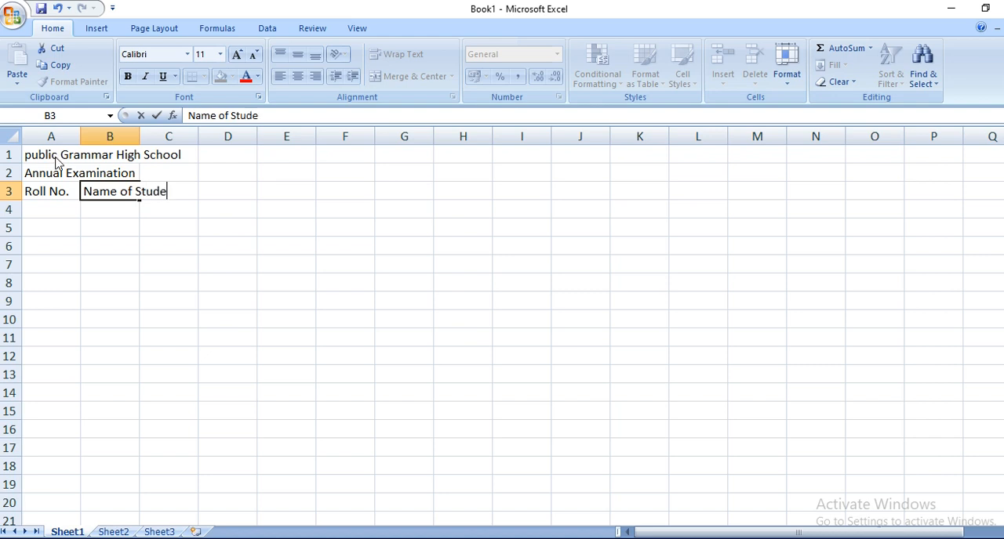
pyautogui.write('nts')
pyautogui.press('Tab')
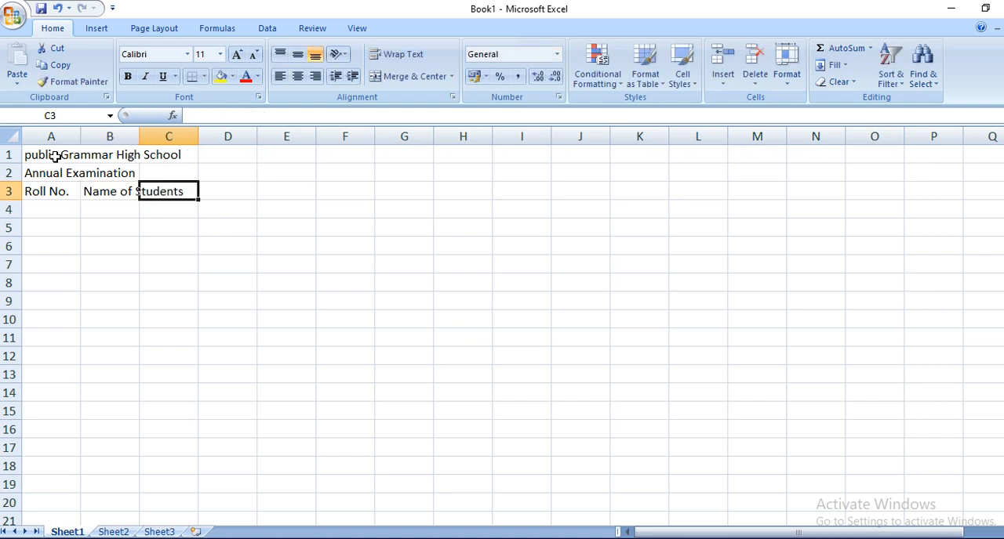
# Step: Enter the heading "Subjects" in cell C3
pyautogui.write('Subjects')
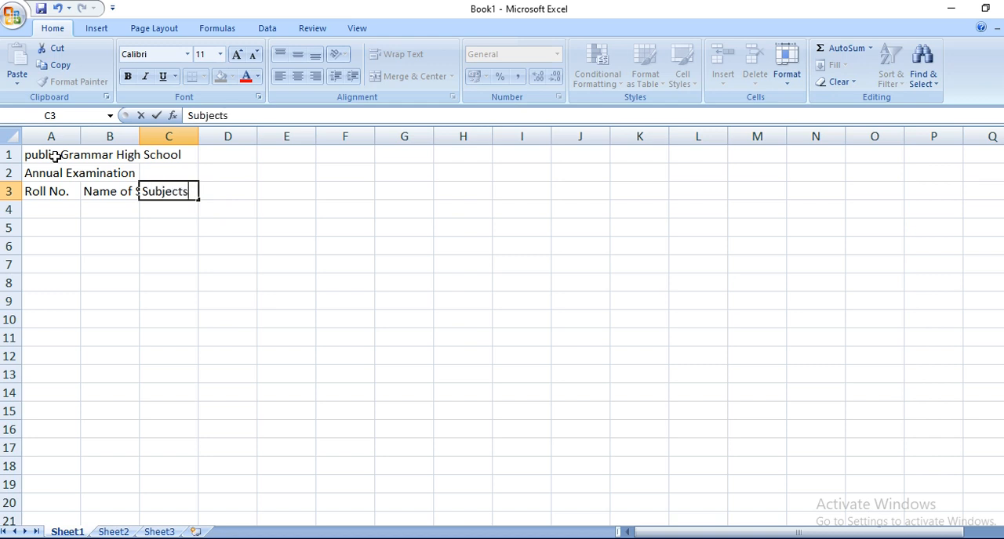
pyautogui.press('Return')
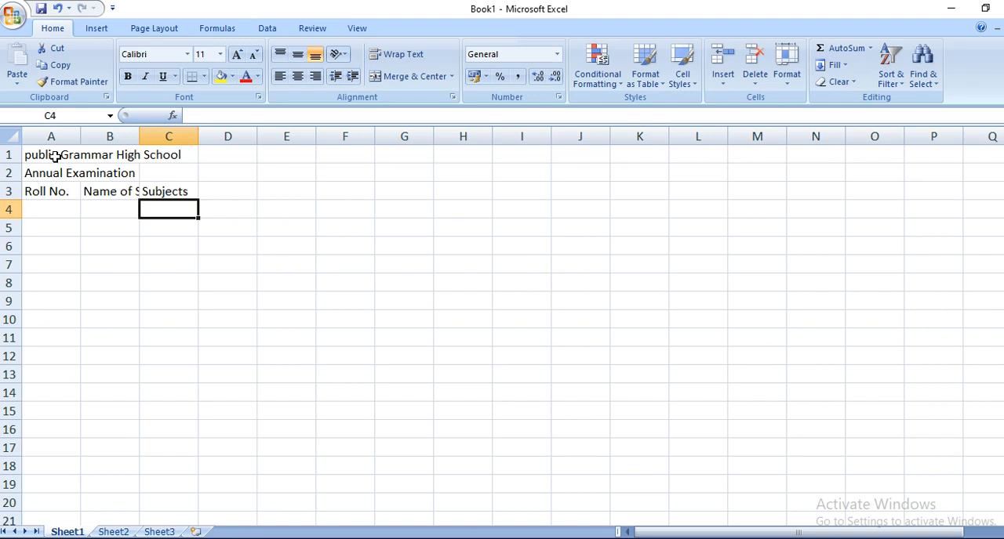
# Step: Enter the subject "Urdu" in cell C4 with 100 on a second line within the cell
pyautogui.write('Urdu')
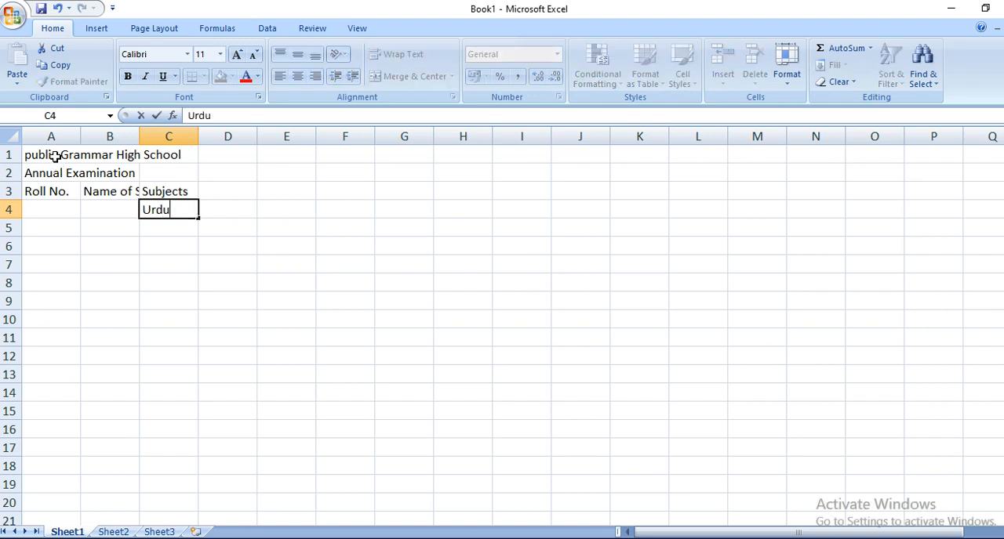
pyautogui.press('alt')
pyautogui.press('alt')
pyautogui.press('Return')
pyautogui.write('100')
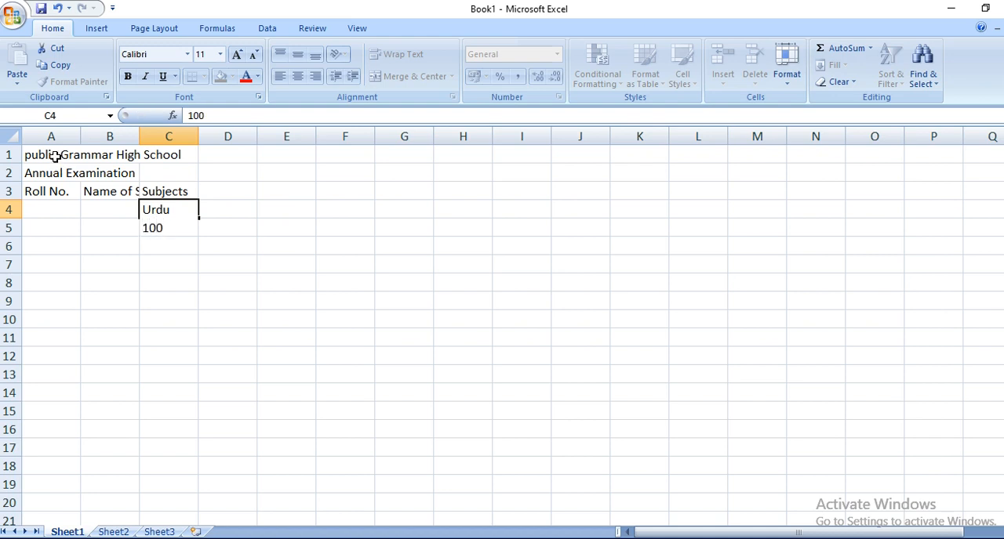
pyautogui.press('Return')
pyautogui.press('Up')
pyautogui.press('Right')
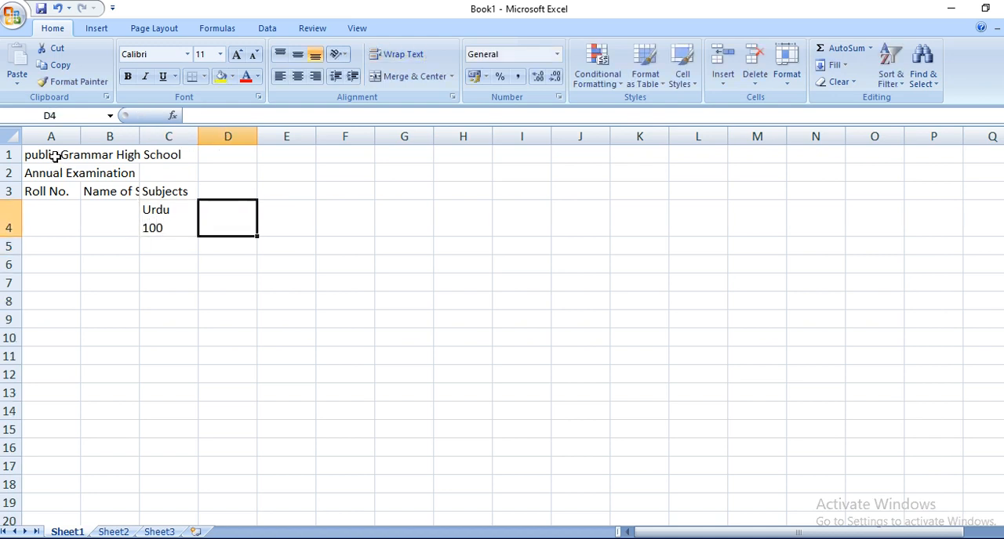
# Step: Enter "English" in cell D4 with 100 on a second line within the cell
pyautogui.write('En')
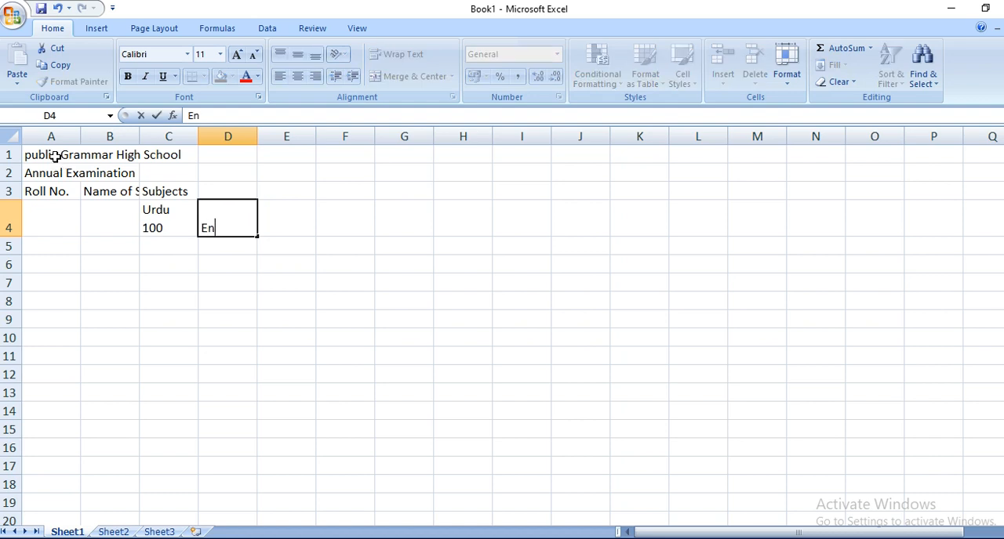
pyautogui.write('glish')
pyautogui.hotkey('alt', 'Return')
pyautogui.write('100')
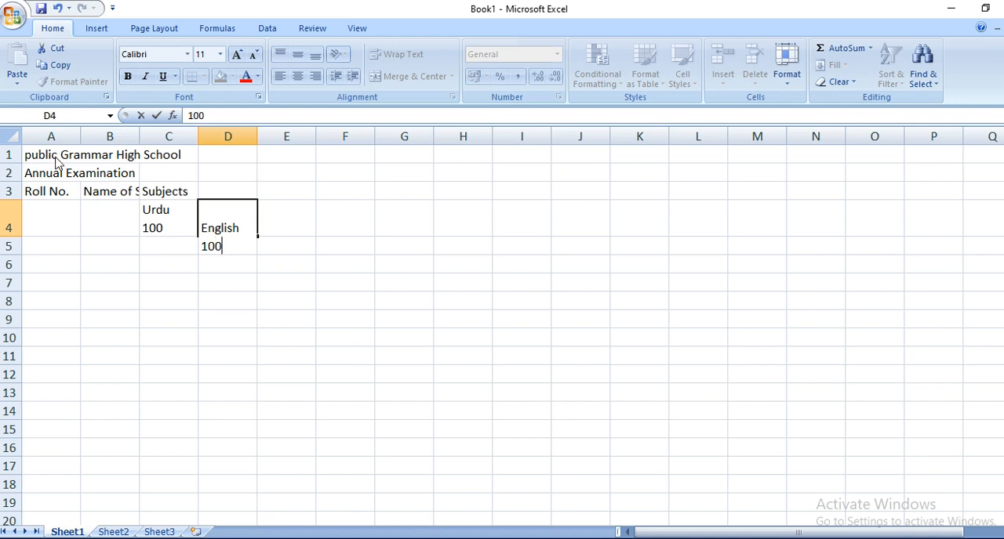
pyautogui.hotkey('shift', 'Left')
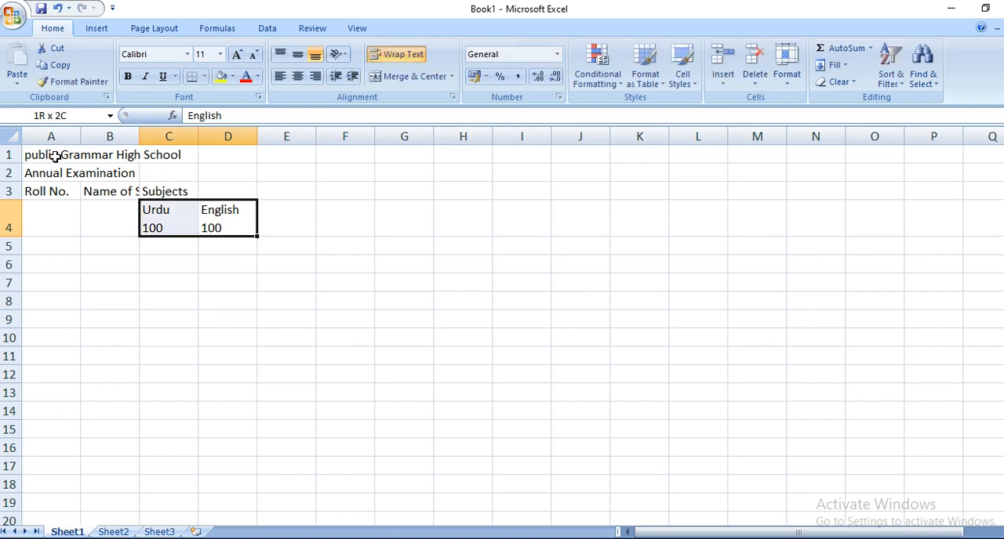
pyautogui.press('Right')
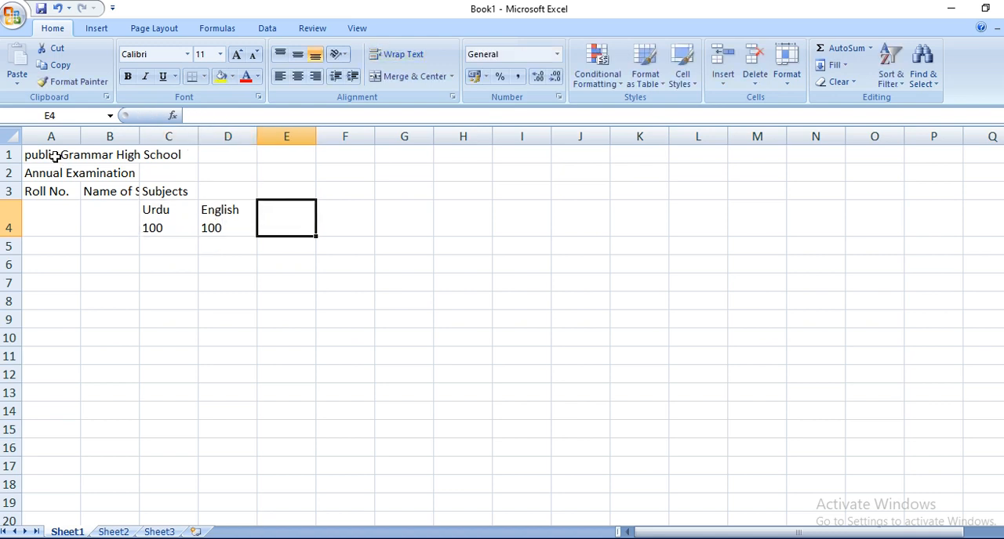
# Step: Enter "Math" in cell E4 with 100 on a second line within the cell
pyautogui.write('Math')
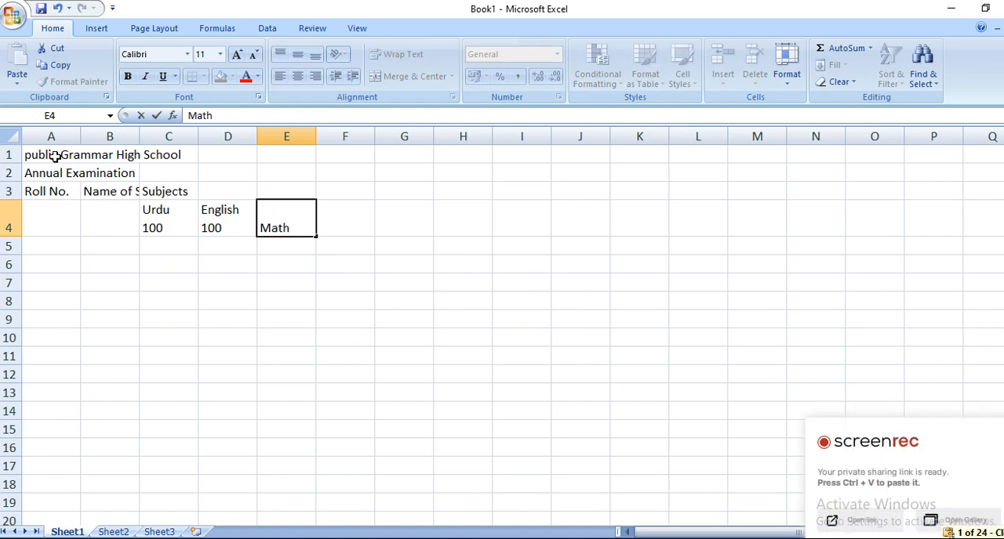
pyautogui.write('100')
pyautogui.press('BackSpace')
pyautogui.press('BackSpace')
pyautogui.press('BackSpace')
pyautogui.hotkey('alt', 'Return')
pyautogui.write('100')
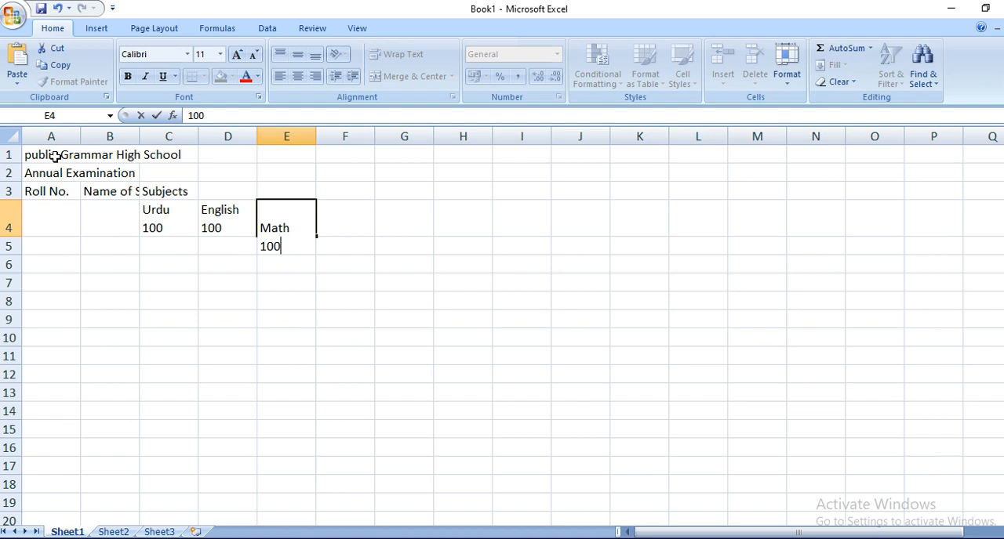
pyautogui.press('Tab')
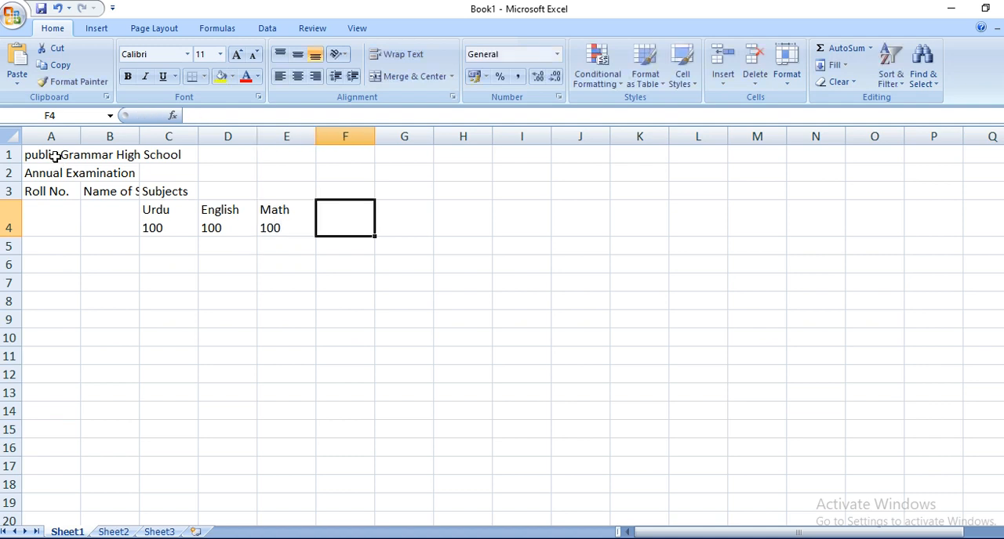
# Step: Enter "Physics" in cell F4 with 100 on a second line within the cell
pyautogui.write('Phys')
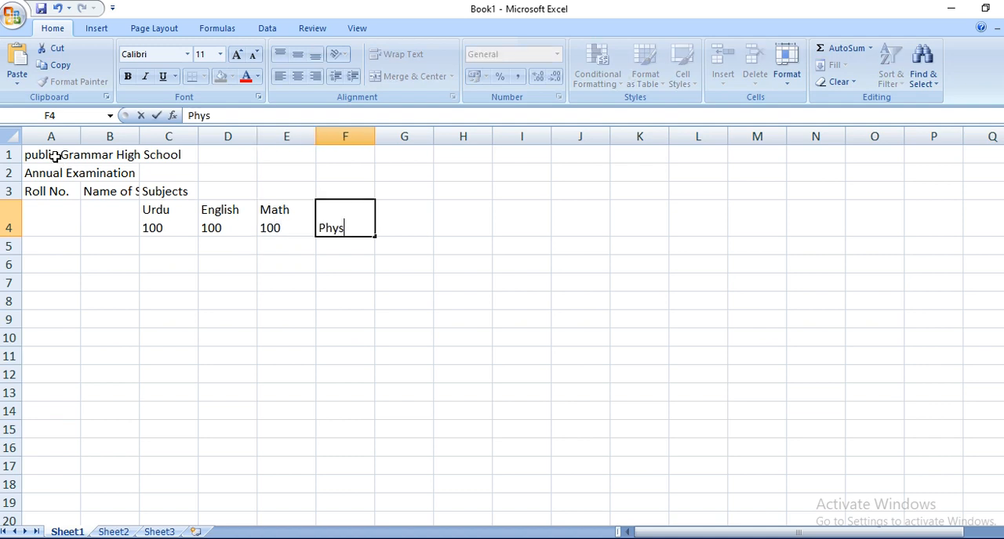
pyautogui.write('ics')
pyautogui.hotkey('alt', 'Return')
pyautogui.write('100')
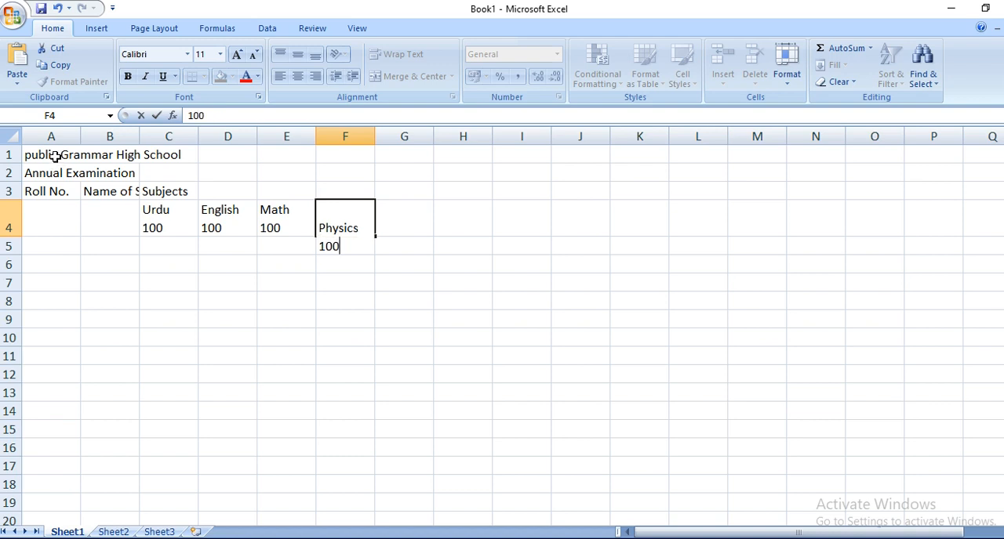
pyautogui.press('Tab')
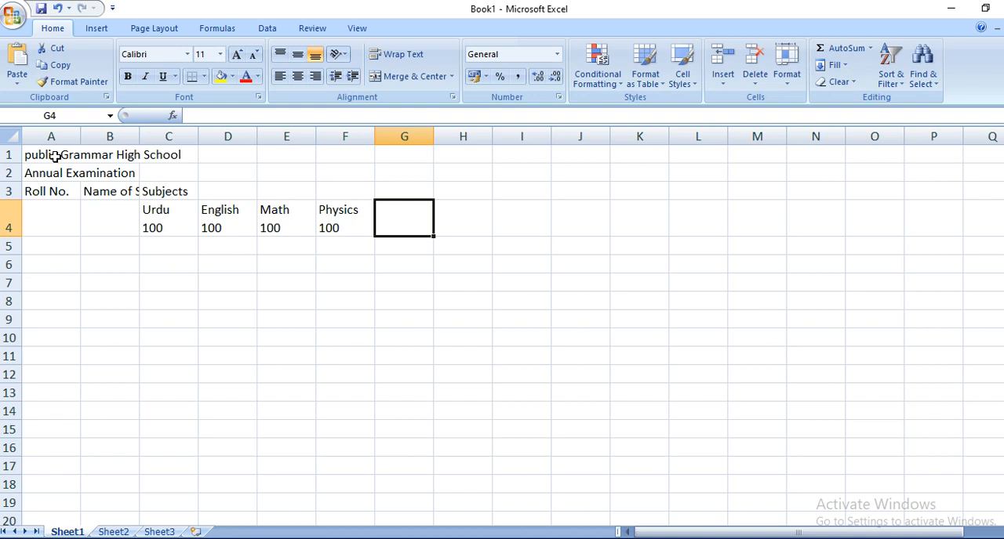
# Step: Enter "Chemistry" in cell G4 with 100 on a second line within the cell
pyautogui.write('Che')
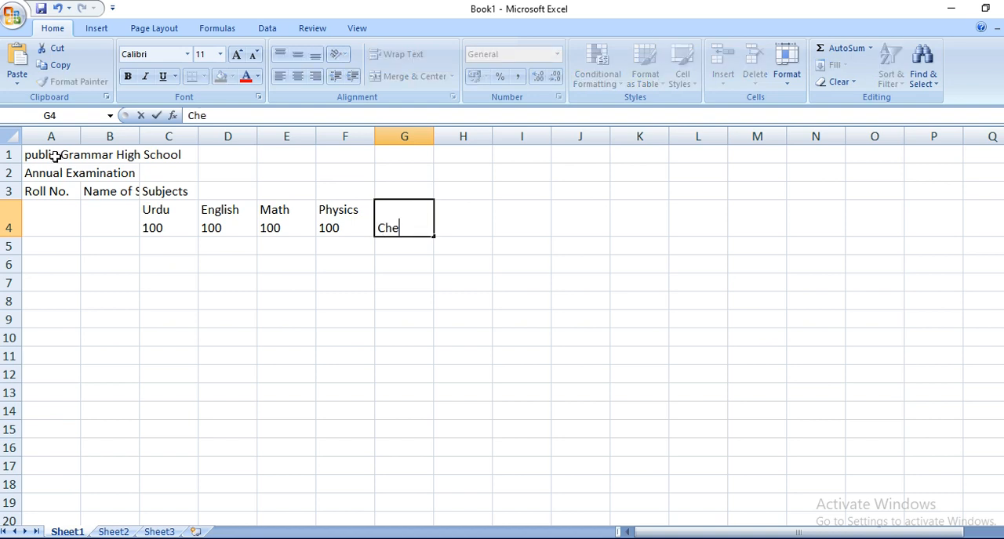
pyautogui.write('mistry')
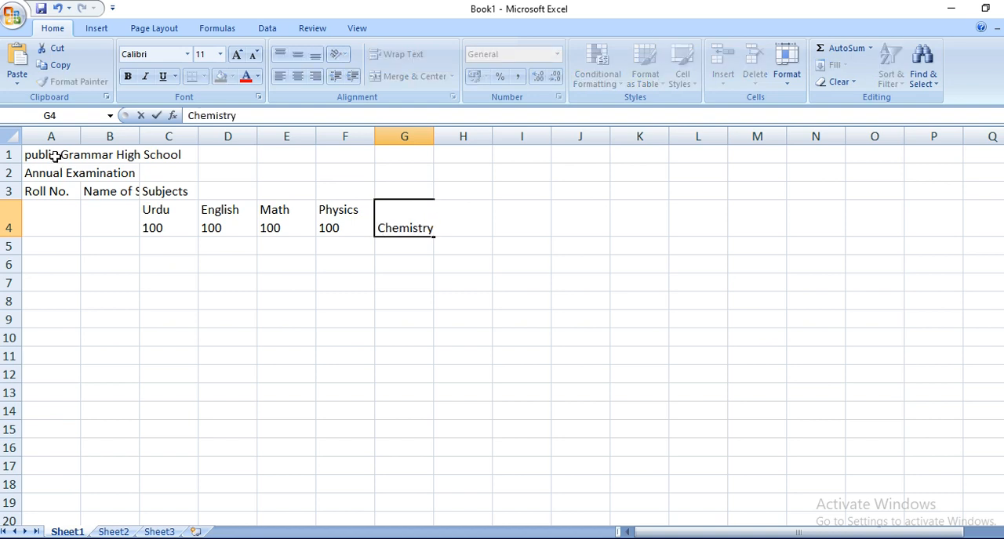
pyautogui.hotkey('alt', 'Return')
pyautogui.write('100')
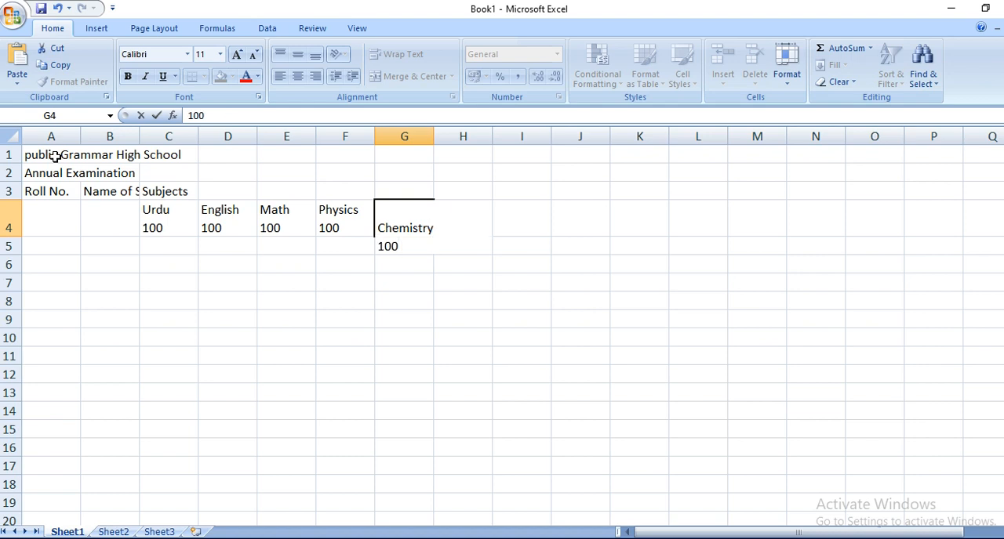
pyautogui.press('Tab')
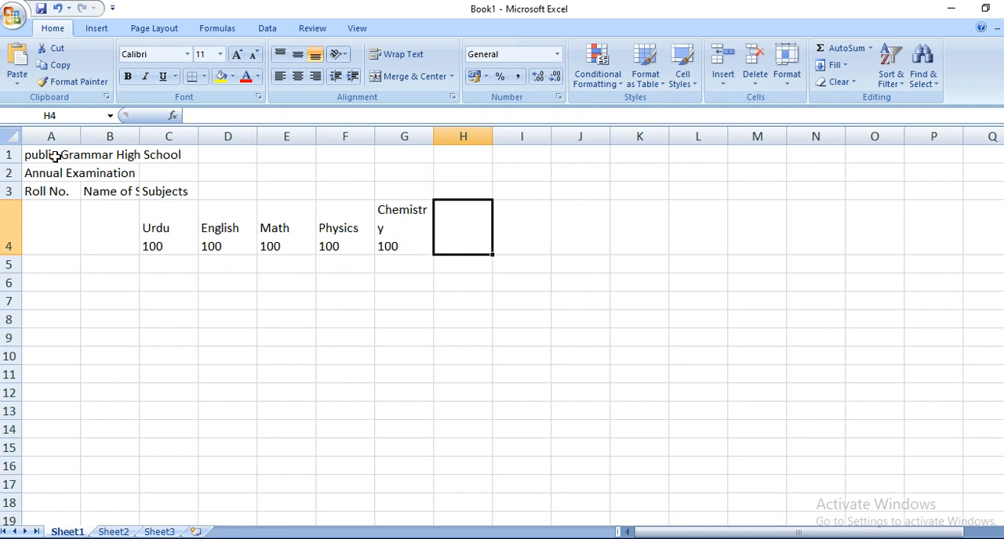
pyautogui.press('Left')
pyautogui.press('Left')
pyautogui.press('Right')
pyautogui.press('Right')
pyautogui.write('Phy')
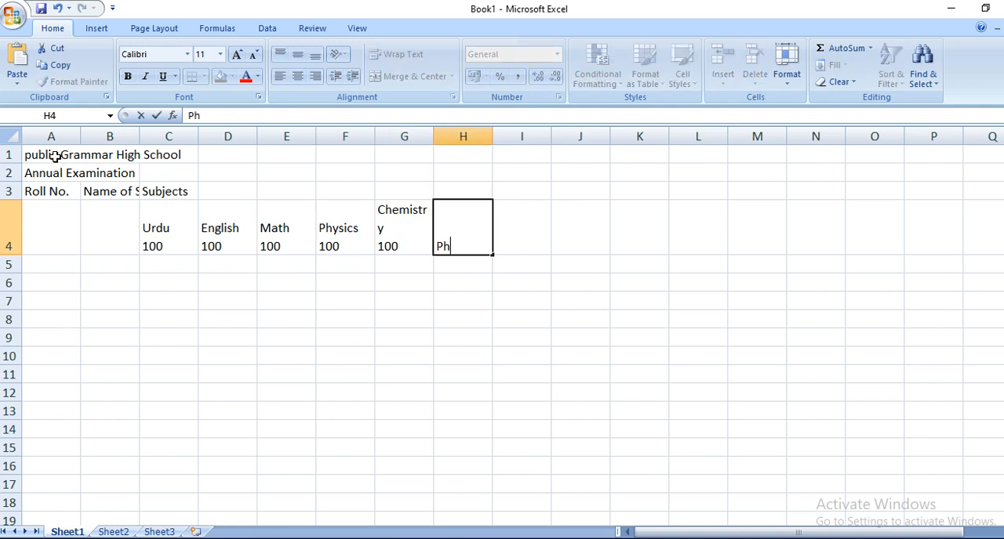
pyautogui.press('BackSpace')
pyautogui.press('BackSpace')
pyautogui.press('BackSpace')
# Step: Copy the Physics and Chemistry headings in F4:G4 and paste them into H4:I4
pyautogui.press('Left')
pyautogui.press('Left')
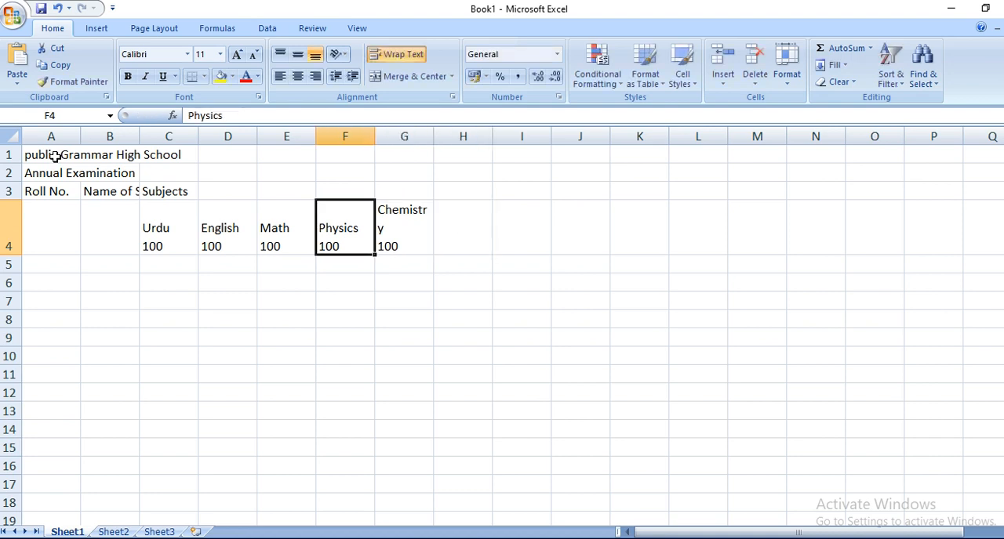
pyautogui.hotkey('shift', 'Right')
pyautogui.hotkey('ctrl', 'c')
pyautogui.press('Right')
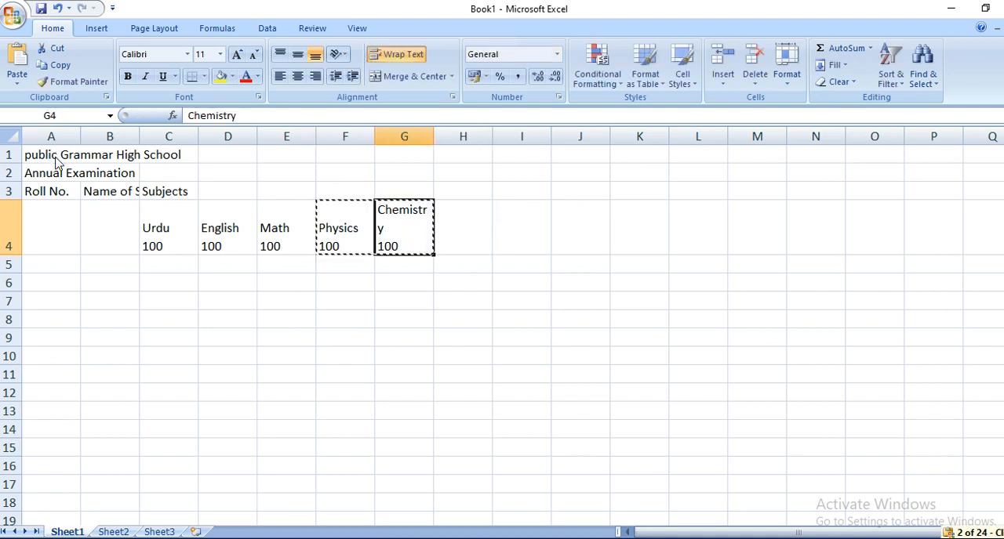
pyautogui.press('Right')
pyautogui.hotkey('ctrl', 'v')
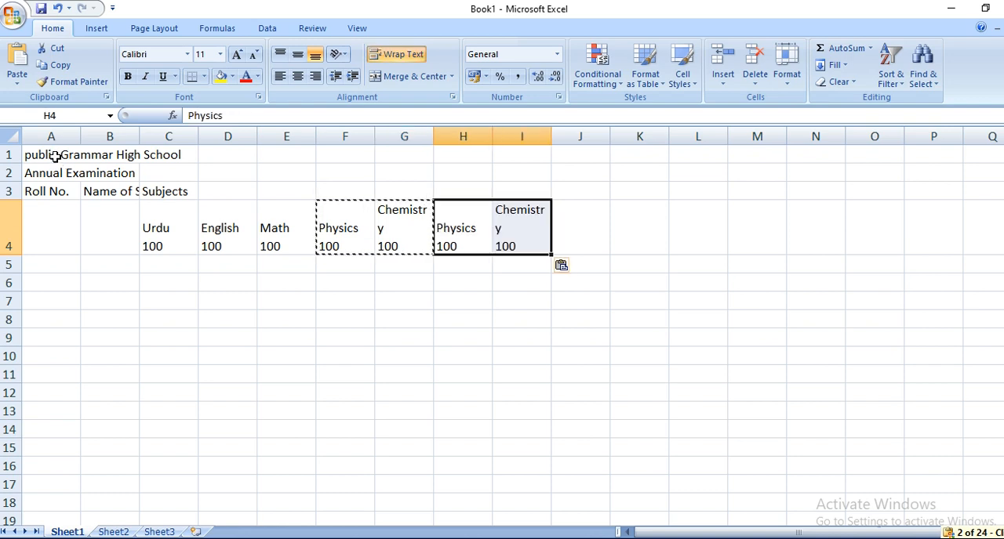
pyautogui.press('Left')
pyautogui.press('Right')
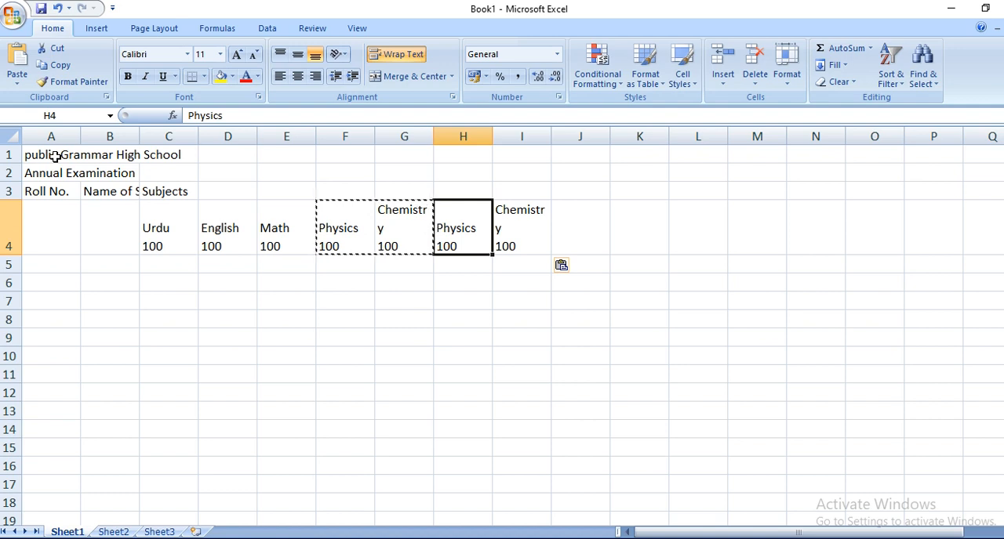
pyautogui.press('Left')
pyautogui.press('Left')
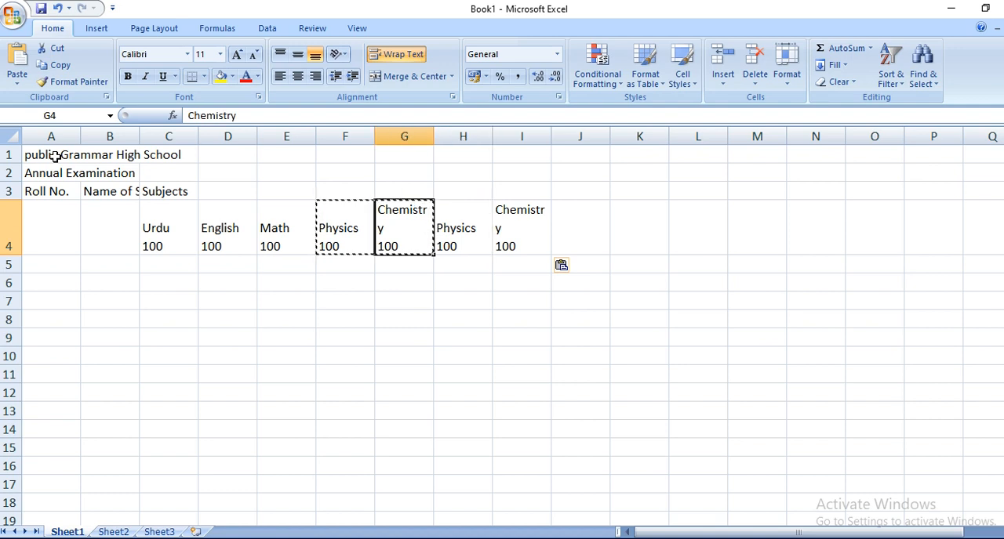
pyautogui.press('Right')
pyautogui.press('Right')
pyautogui.press('Right')
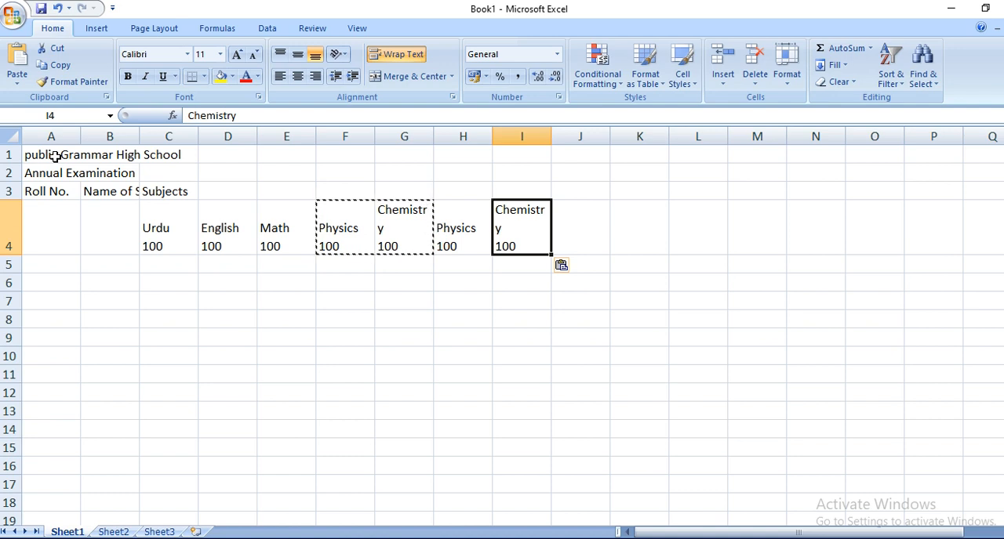
pyautogui.press('Left')
pyautogui.press('Left')
pyautogui.press('Left')
pyautogui.press('Left')
pyautogui.press('Left')
pyautogui.press('Left')
pyautogui.press('Left')
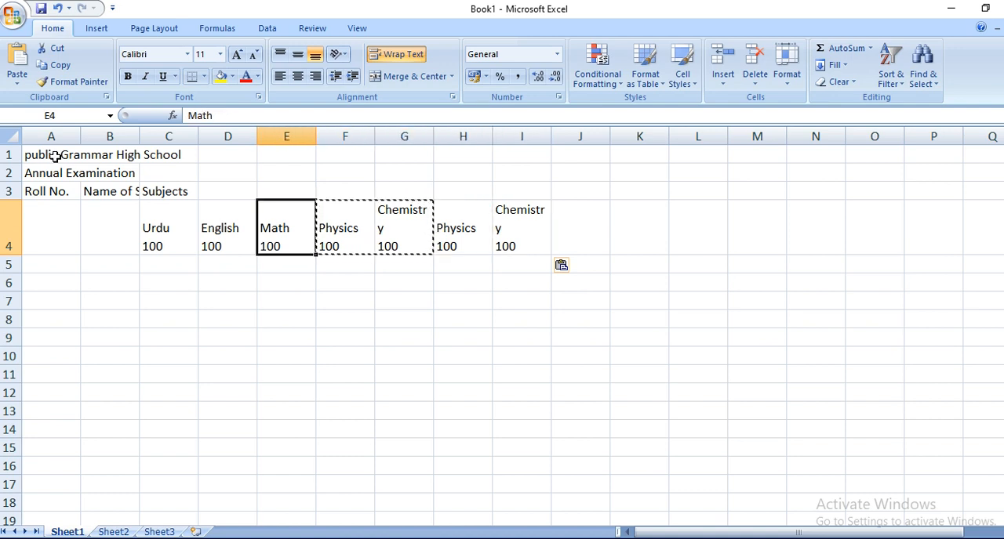
pyautogui.press('Right')
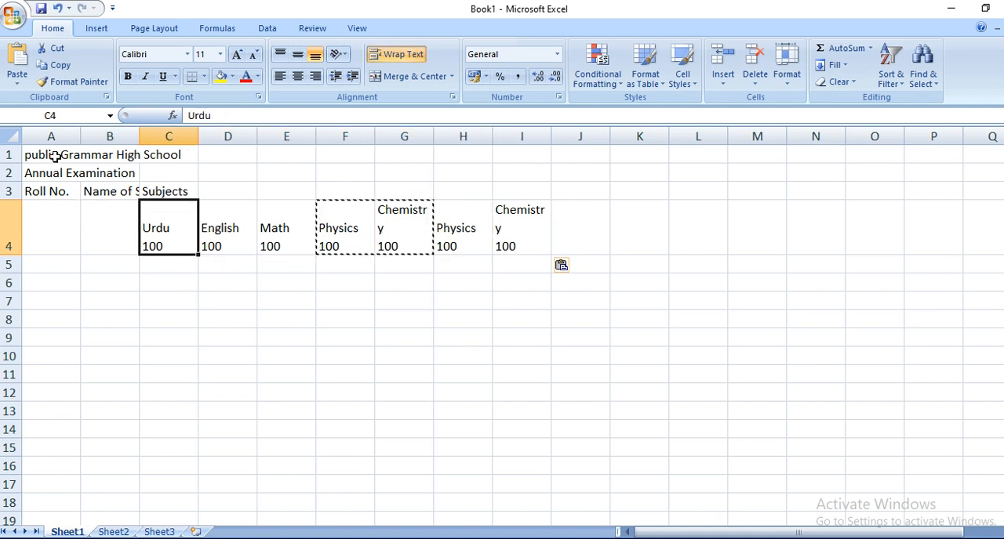
# Step: Move the seven subject headings in C4:I4 down one row to C5:I5
pyautogui.hotkey('shift', 'Right')
pyautogui.hotkey('shift', 'Right')
pyautogui.hotkey('shift', 'Right')
pyautogui.hotkey('shift', 'Right')
pyautogui.hotkey('shift', 'Right')
pyautogui.hotkey('shift', 'Right')
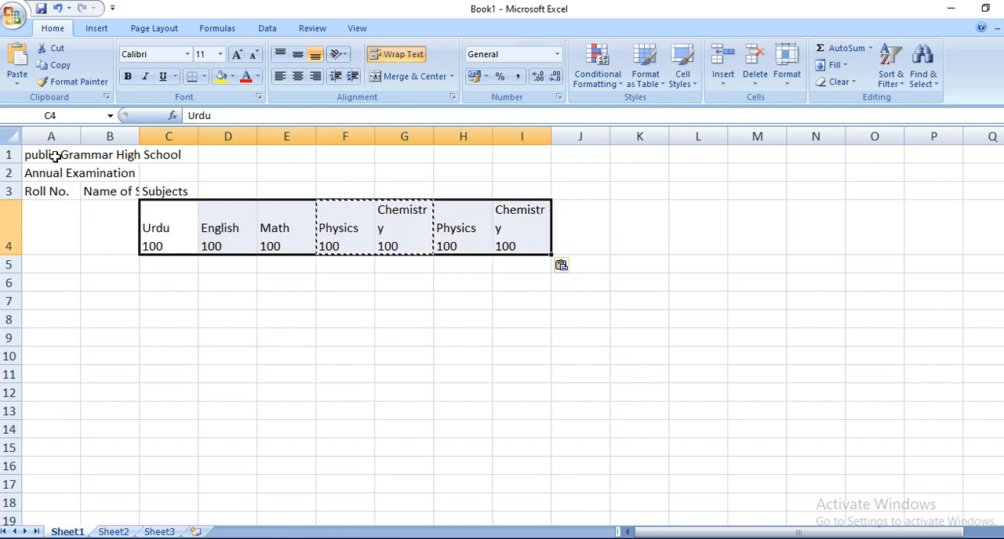
pyautogui.hotkey('ctrl', 'c')
pyautogui.press('Down')
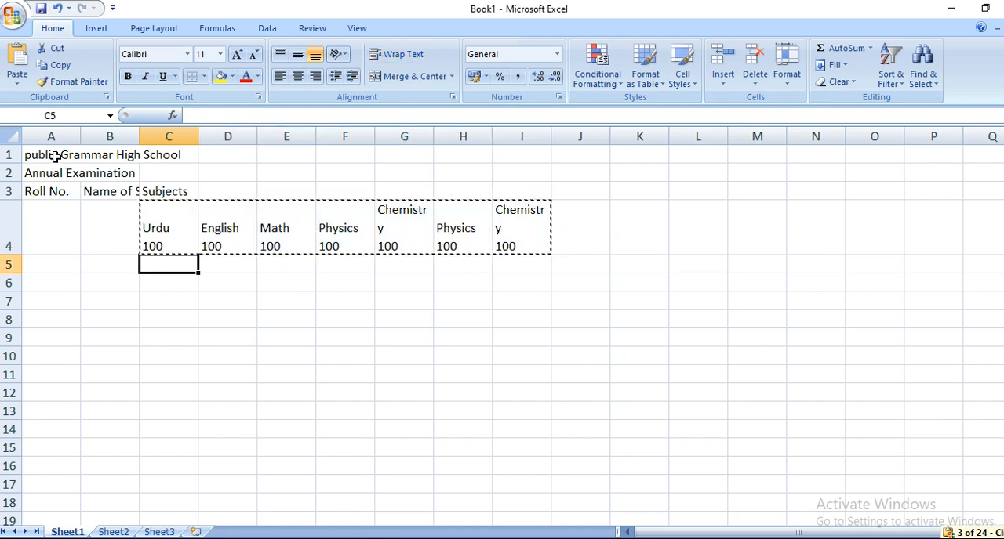
pyautogui.hotkey('ctrl', 'v')
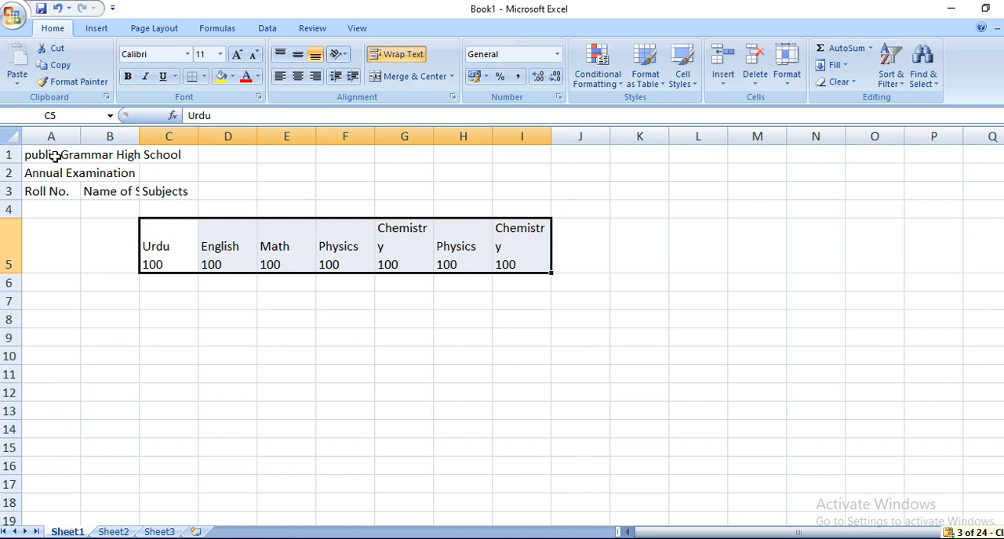
# Step: Enter "Theory" in F4 and "Practical" in H4 above the Physics and Chemistry headings
pyautogui.press('Up')
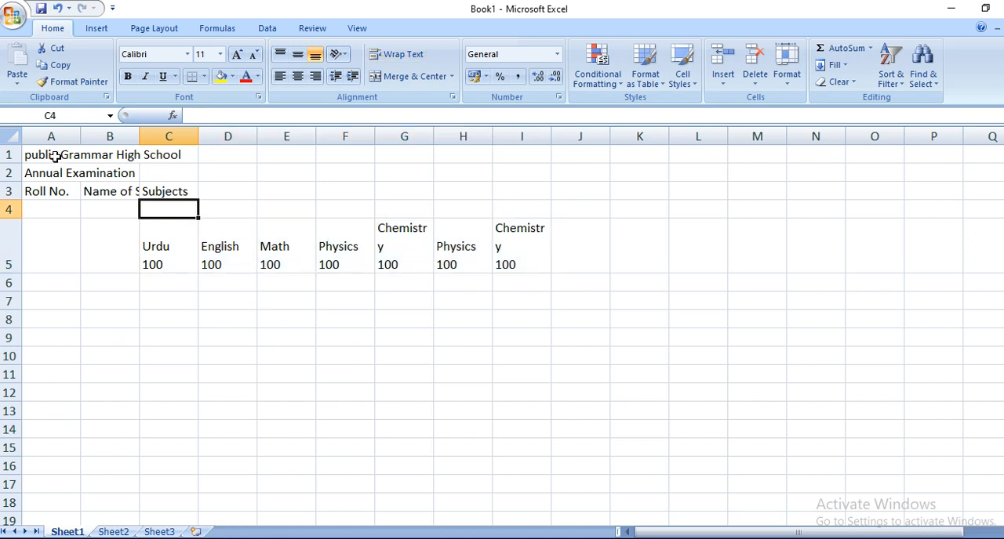
pyautogui.press('Right')
pyautogui.press('Right')
pyautogui.press('Right')
pyautogui.press('Right')
pyautogui.press('Left')
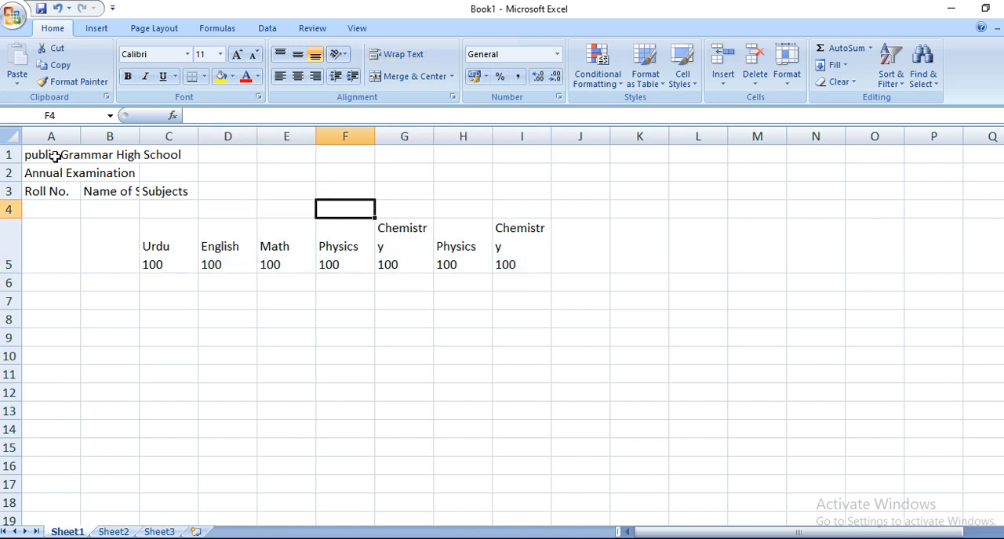
pyautogui.write('Theory')
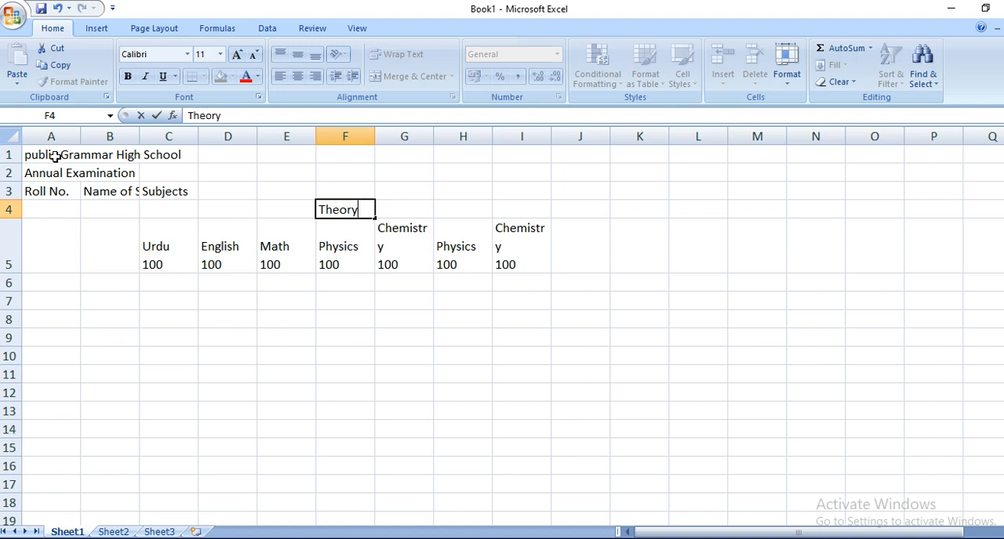
pyautogui.press('Tab')
pyautogui.press('Right')
pyautogui.write('Practical')
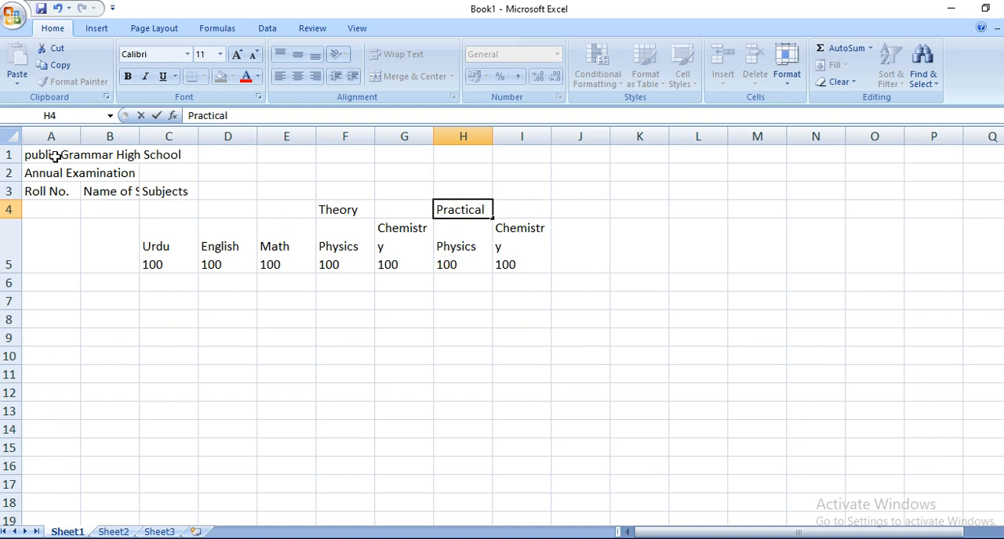
# Step: Enter "Total" in cell J4 with 700 on a second line within the cell
pyautogui.press('Right')
pyautogui.press('Right')
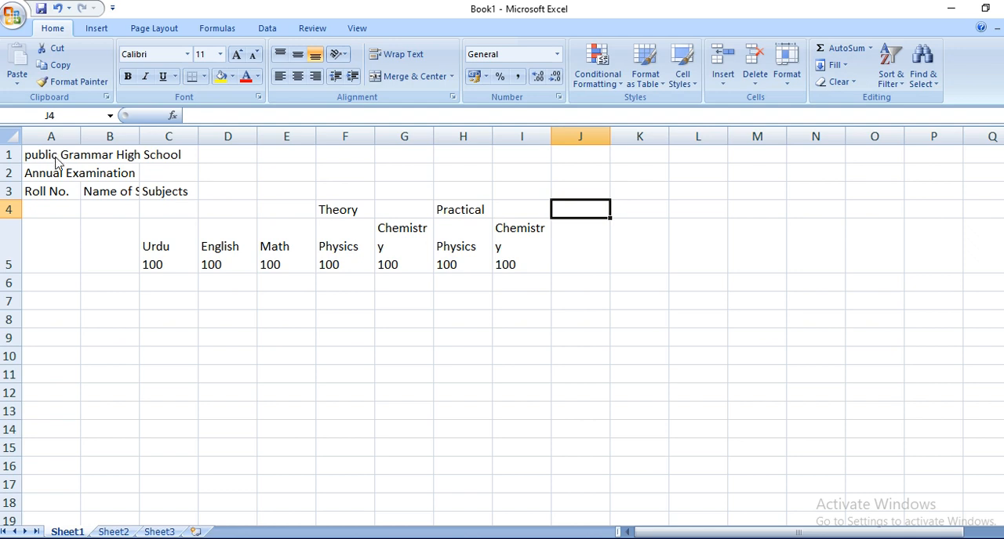
pyautogui.write('Totl')
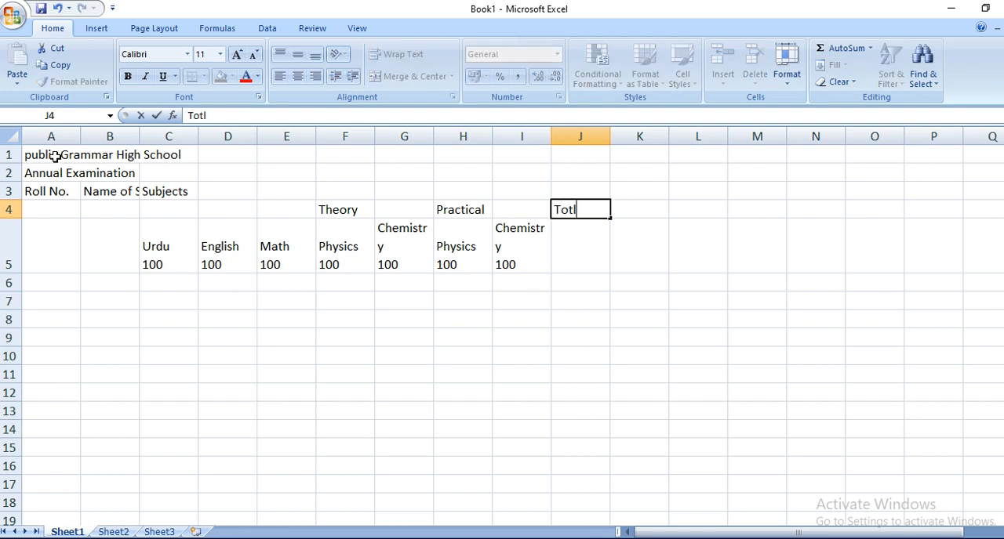
pyautogui.press('BackSpace')
pyautogui.write('al')
pyautogui.hotkey('alt', 'Return')
pyautogui.write('700')
pyautogui.press('Tab')
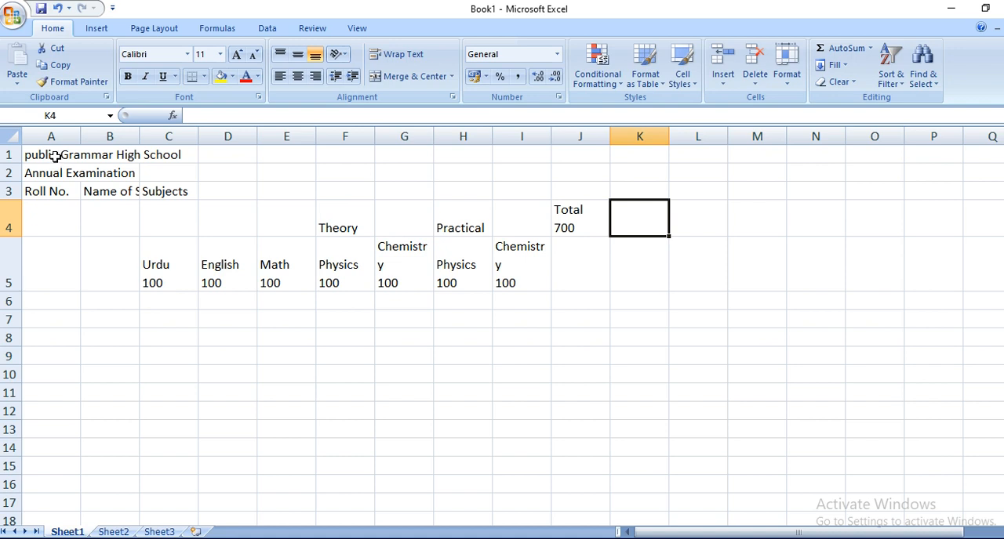
# Step: Enter the headings "%" in K4 and "Grade" in L4
pyautogui.write('%')
pyautogui.press('Return')
pyautogui.press('Up')
pyautogui.press('Right')
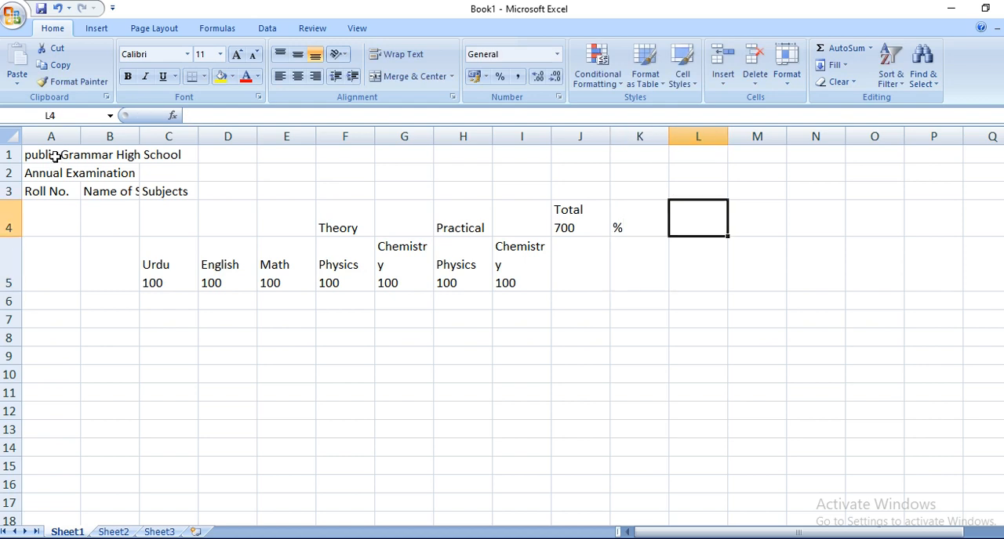
pyautogui.write('Grade')
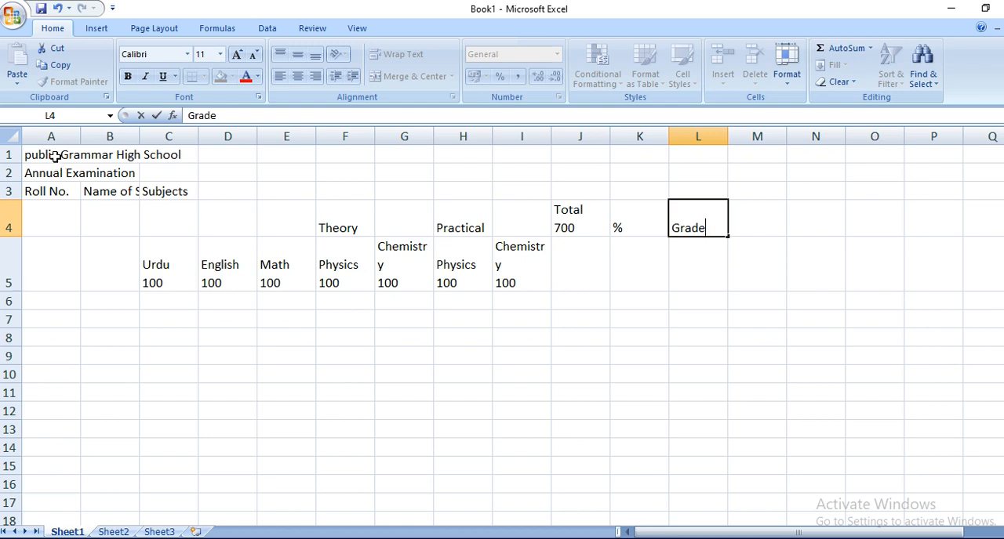
pyautogui.press('Return')
# Step: Enter the first two consecutive student roll numbers in A6 and A7, and fill the series down to A15
pyautogui.press('Down')
pyautogui.press('Left')
pyautogui.press('Left')
pyautogui.press('Left')
pyautogui.press('Left')
pyautogui.press('Left')
pyautogui.press('Left')
pyautogui.press('Left')
pyautogui.press('Left')
pyautogui.press('Left')
pyautogui.press('Left')
pyautogui.press('Left')
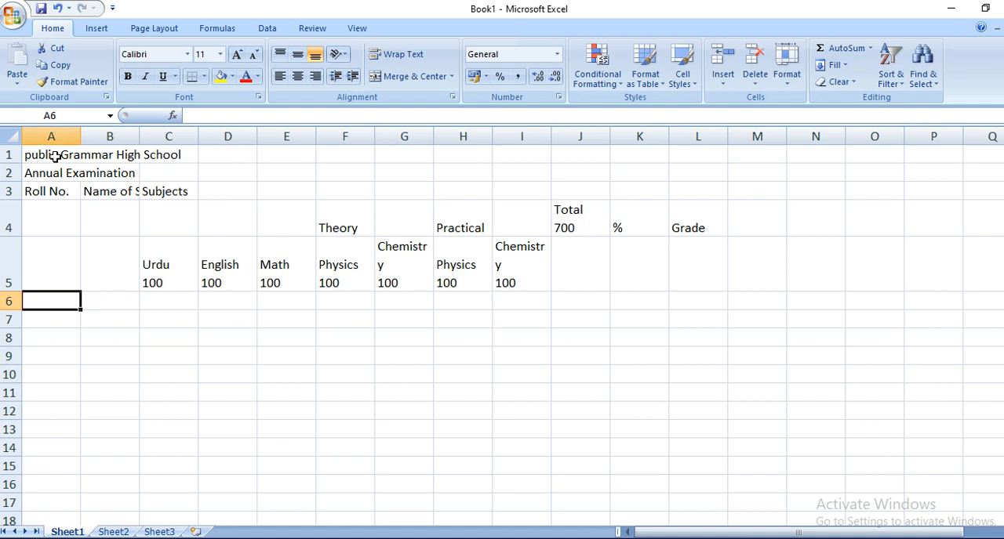
pyautogui.write('40')
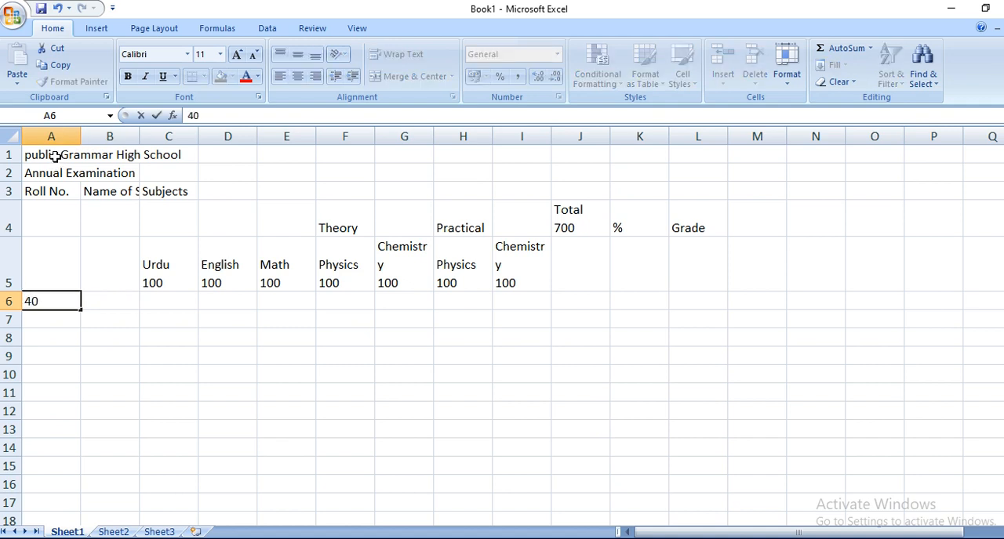
pyautogui.write('501')
pyautogui.press('Return')
pyautogui.write('40502')
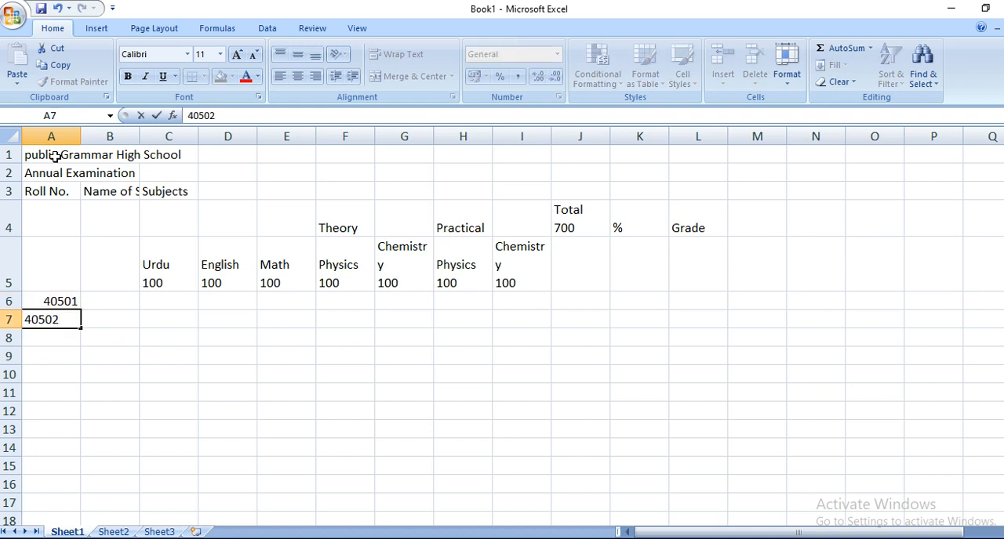
pyautogui.press('Return')
pyautogui.moveTo(40, 301); pyautogui.dragTo(79, 470)
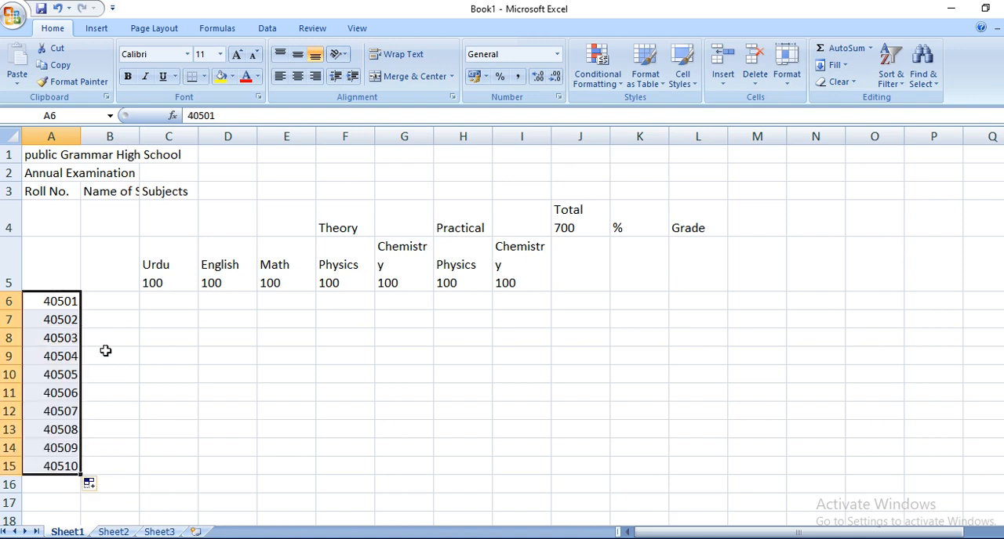
# Step: Widen column B to fit the "Name of Students" heading and enter the first student's full name in B6
pyautogui.click(122, 305)
pyautogui.moveTo(140, 137); pyautogui.dragTo(198, 145)
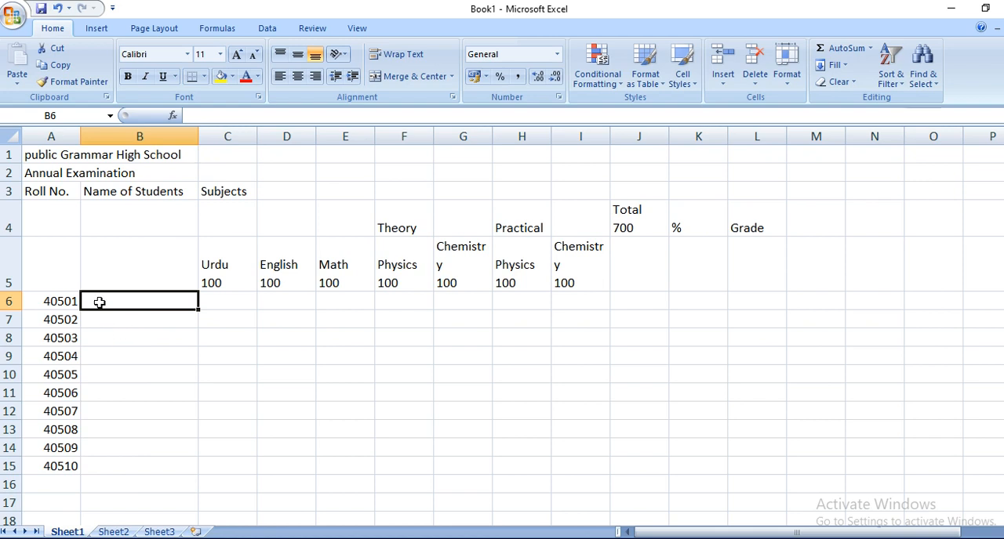
pyautogui.write('A')
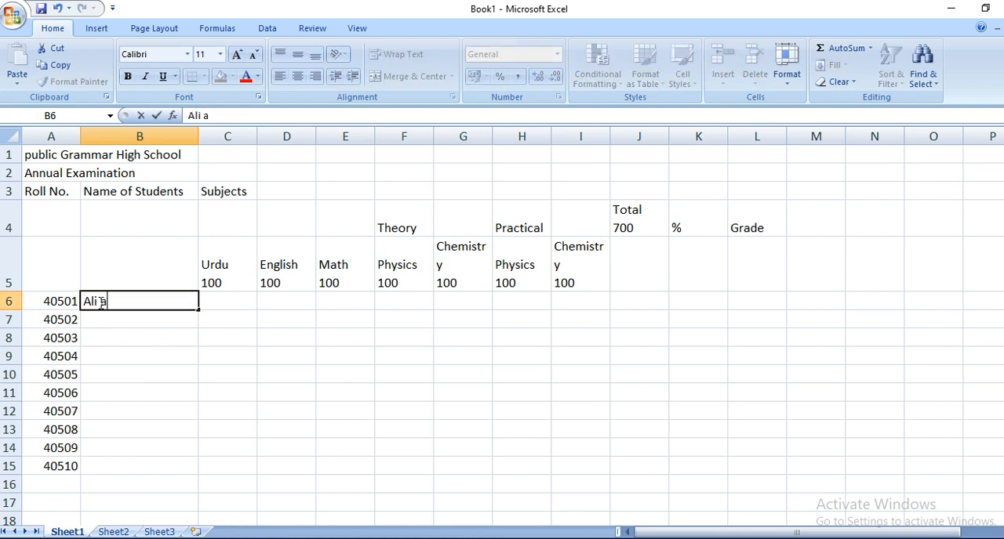
pyautogui.write('li Ahmed')
pyautogui.press('Return')
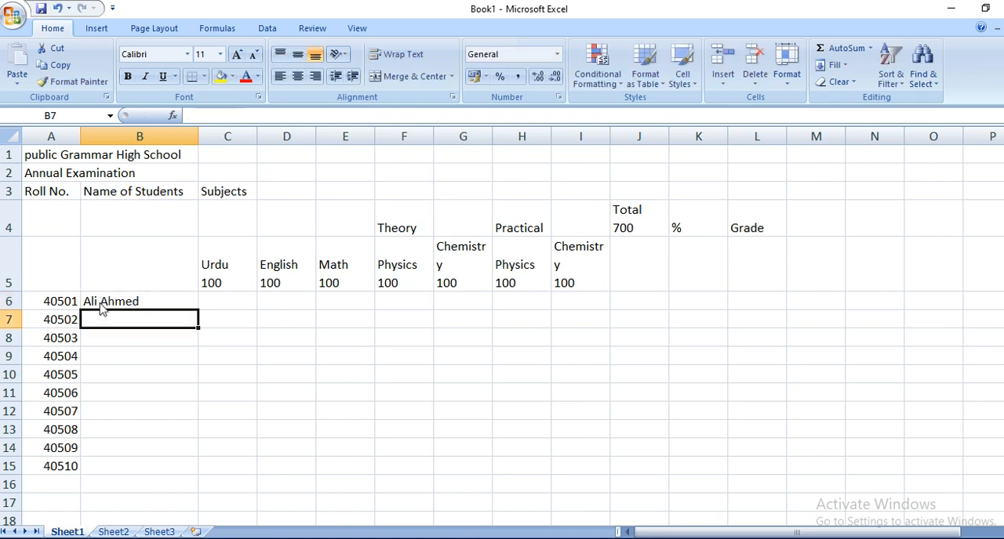
# Step: Enter the second and third students' full names in B7 and B8
pyautogui.write('Asad Malik')
pyautogui.press('Return')
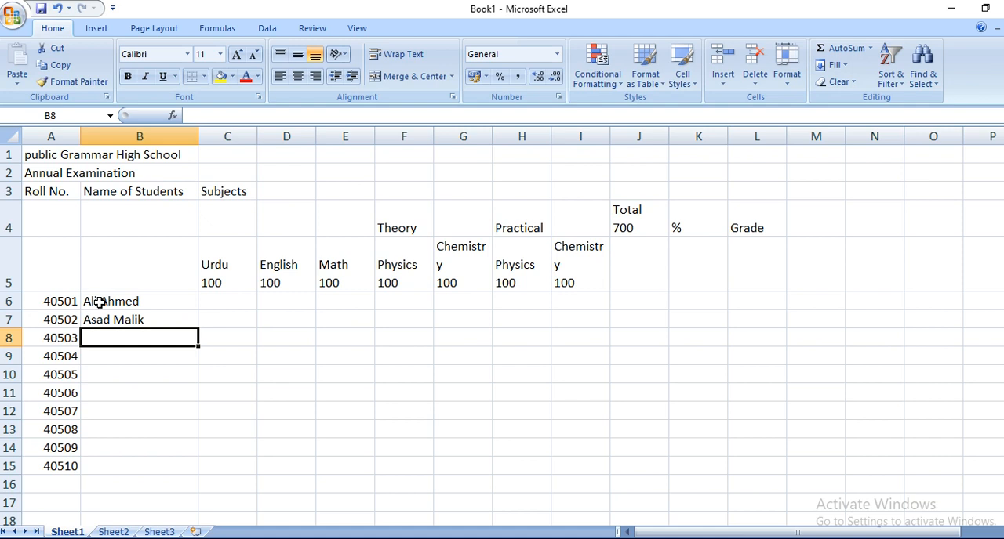
pyautogui.write('Faraz')
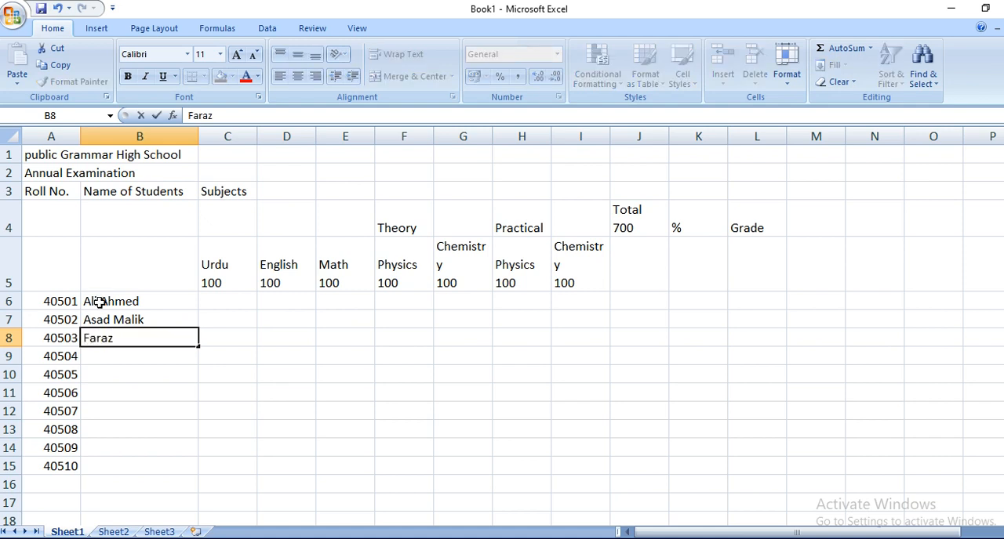
pyautogui.write(' Hussain')
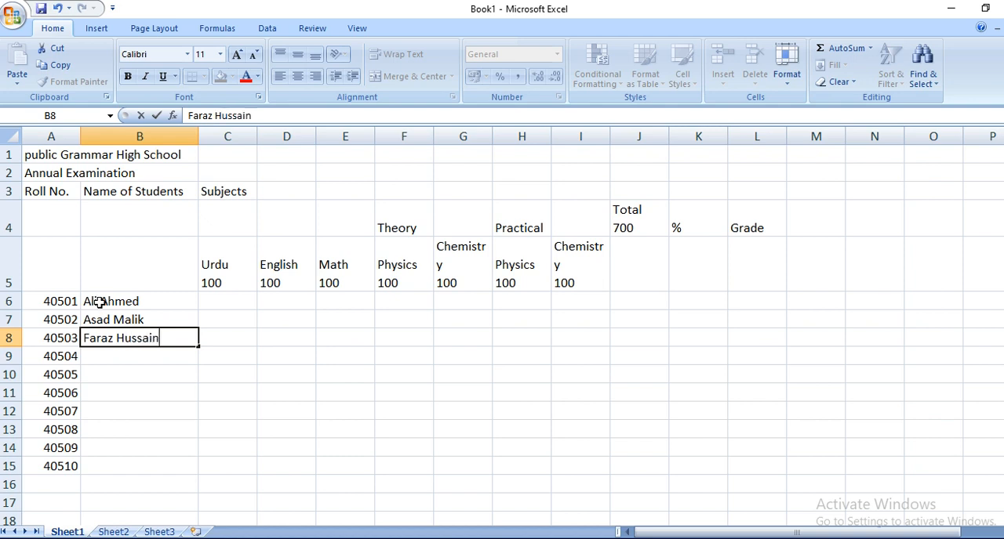
pyautogui.press('Return')
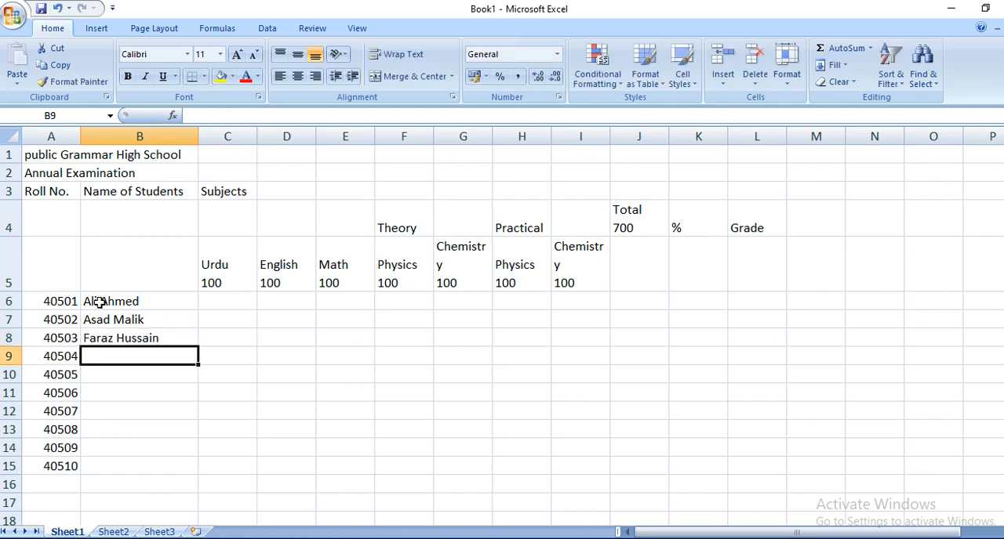
# Step: Enter the fourth and fifth students' full names in B9 and B10
pyautogui.write('Israr Ahmed')
pyautogui.press('Return')
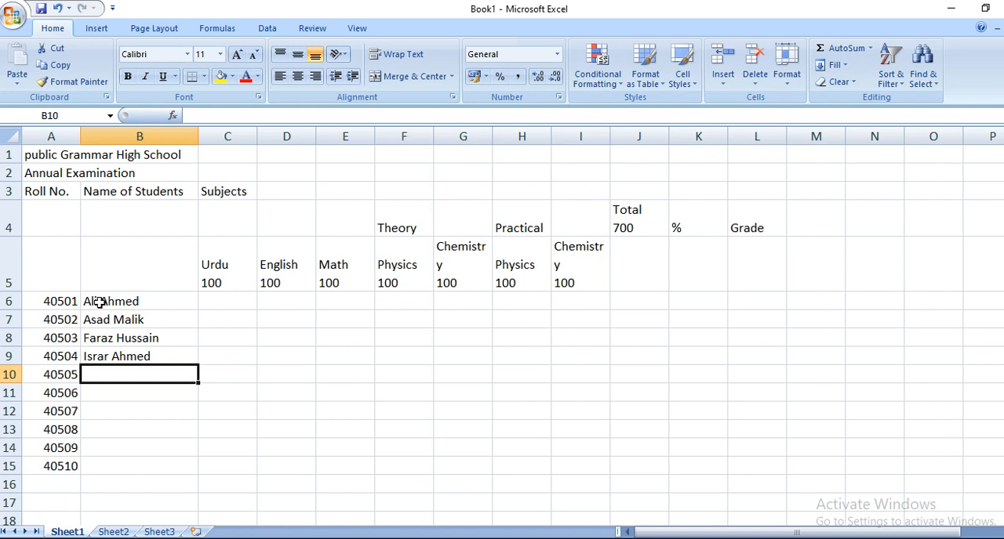
pyautogui.write('Karim')
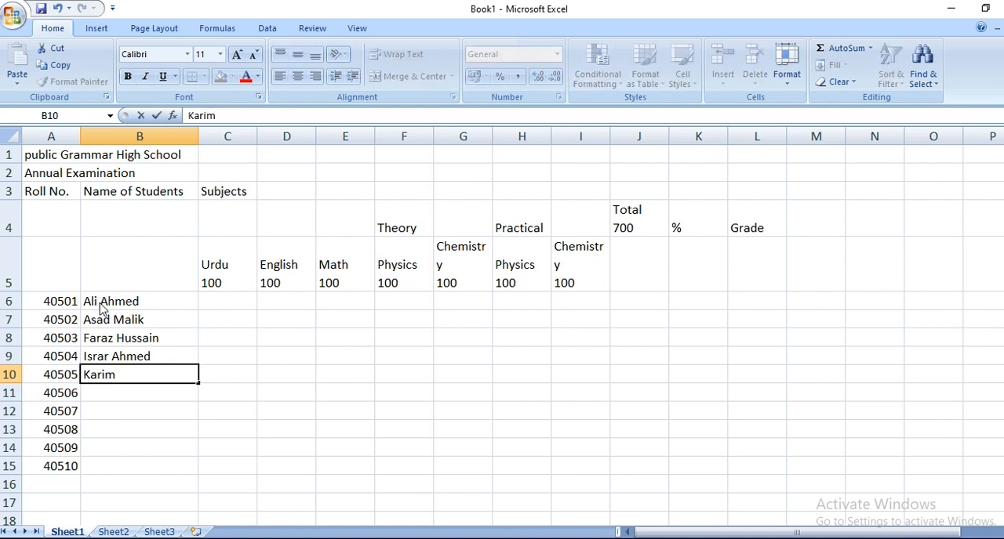
pyautogui.write(' Hussain')
pyautogui.press('Return')
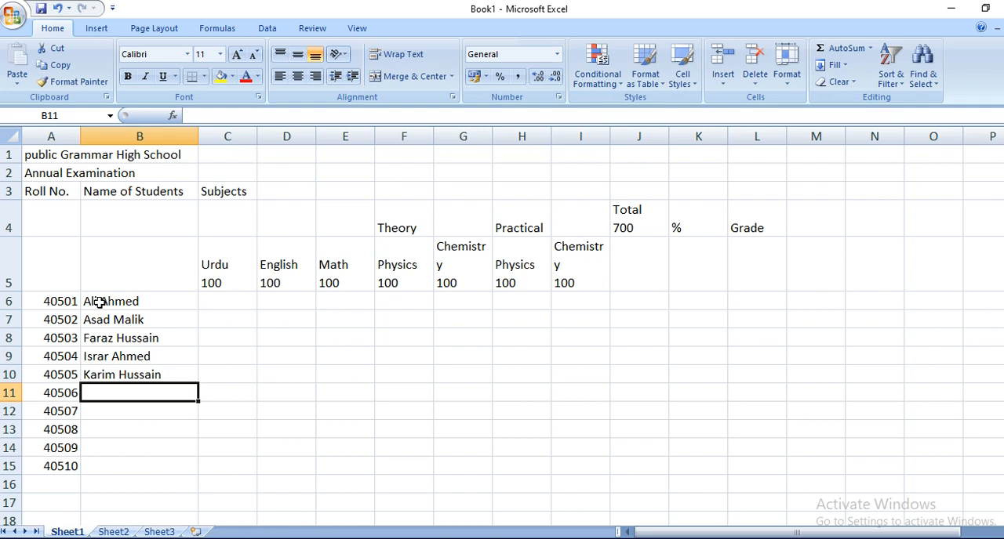
# Step: Enter the sixth and seventh students' full names in B11 and B12
pyautogui.write('Iqba')
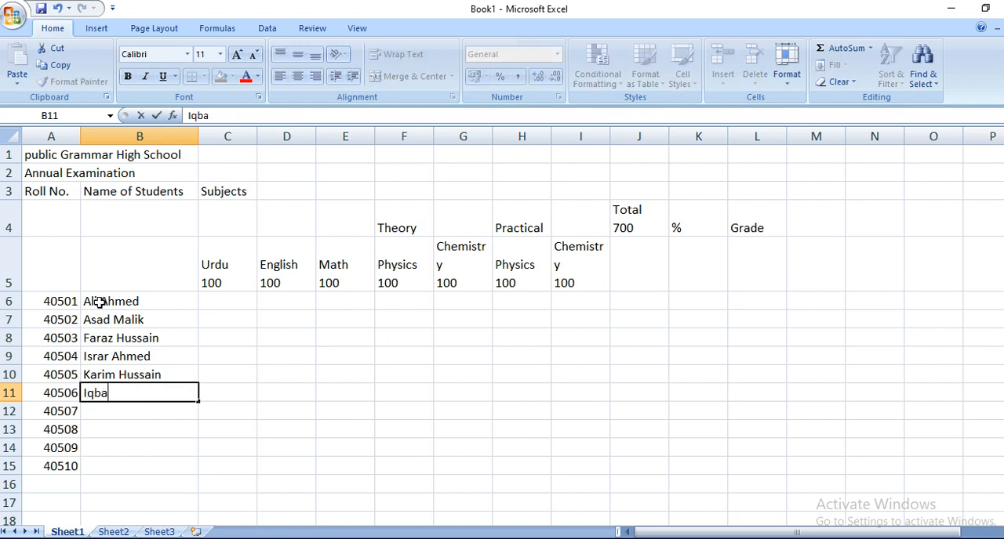
pyautogui.write('l Hussain')
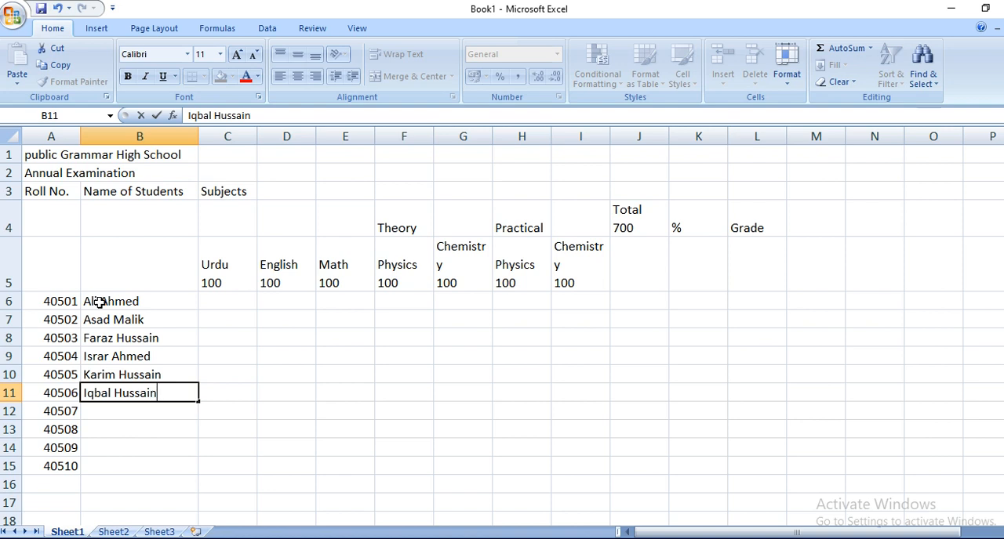
pyautogui.press('Return')
pyautogui.write('Ahmed Malik')
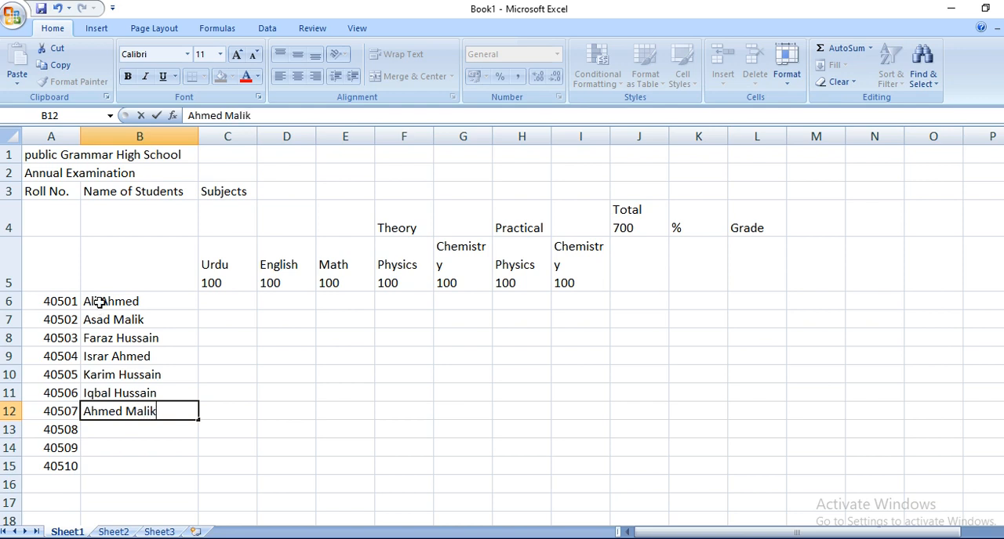
pyautogui.press('Return')
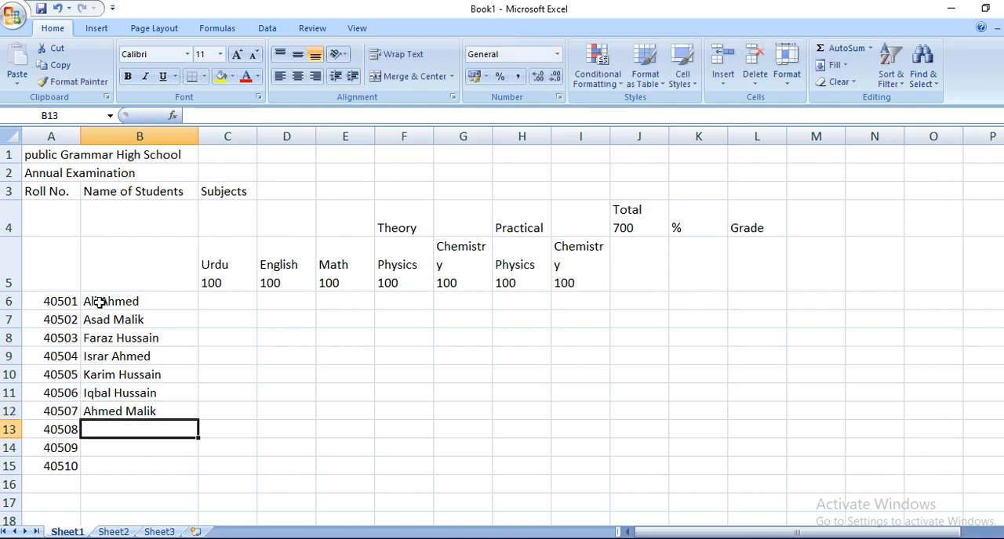
# Step: Enter the eighth and ninth students' full names in B13 and B14
pyautogui.write('Khal')
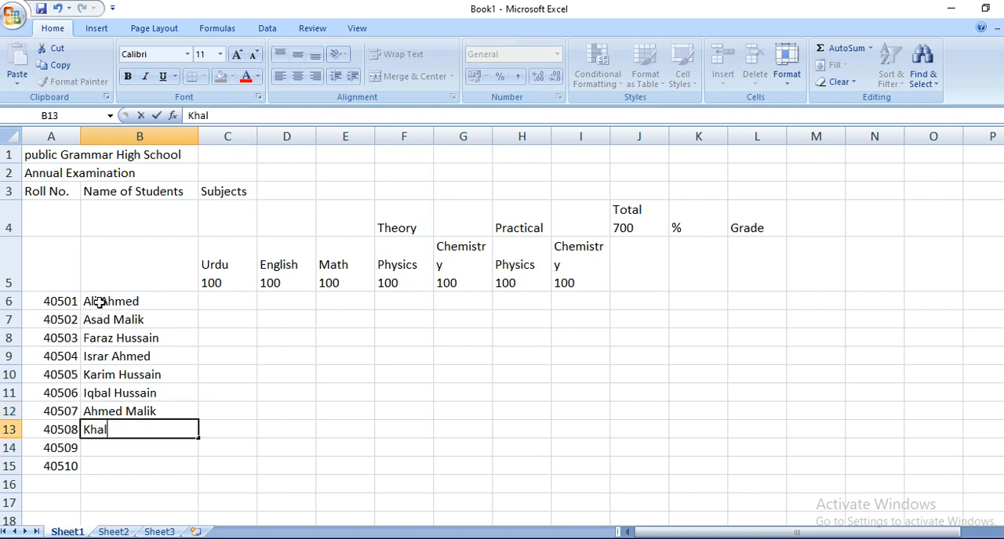
pyautogui.write('id Shah')
pyautogui.press('Return')
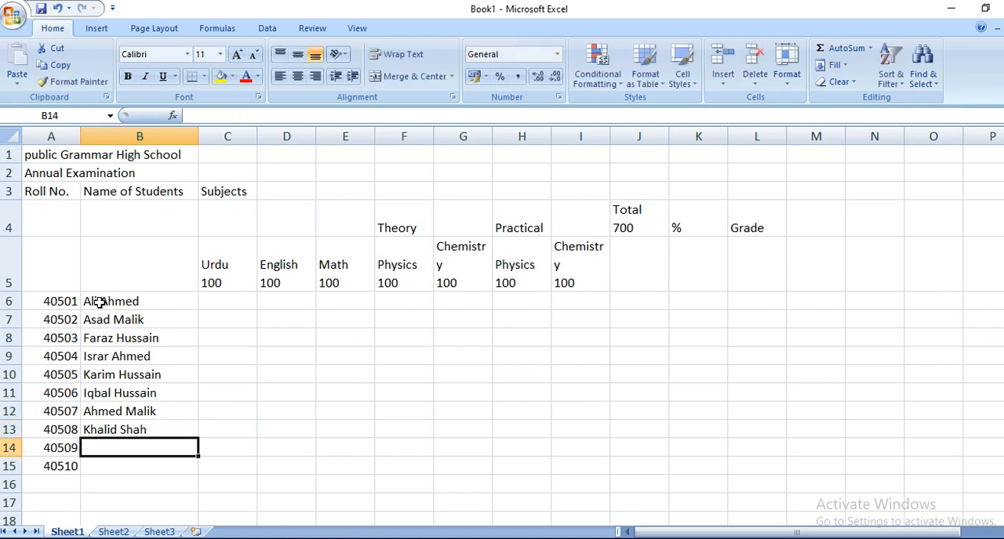
pyautogui.write('Noo')
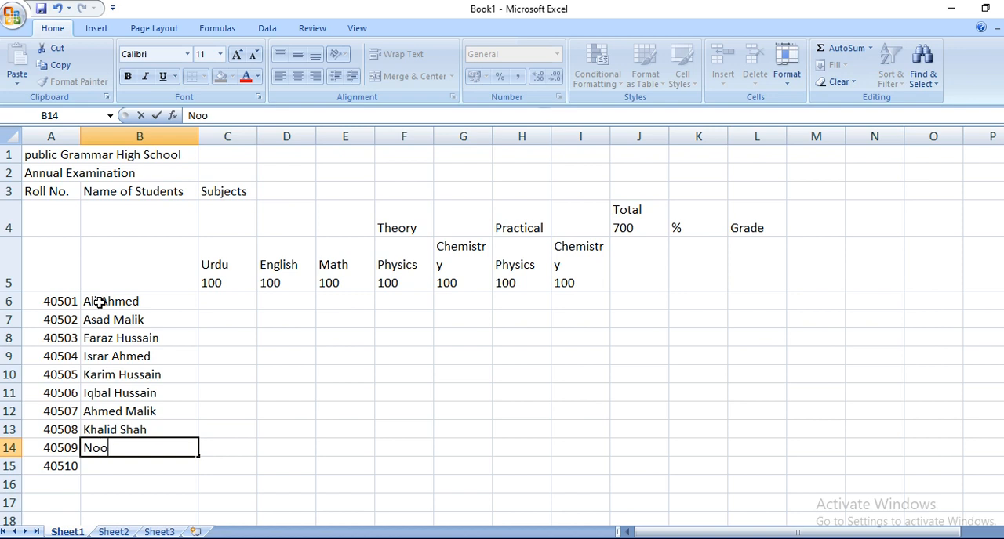
pyautogui.write('r Khan')
pyautogui.press('Return')
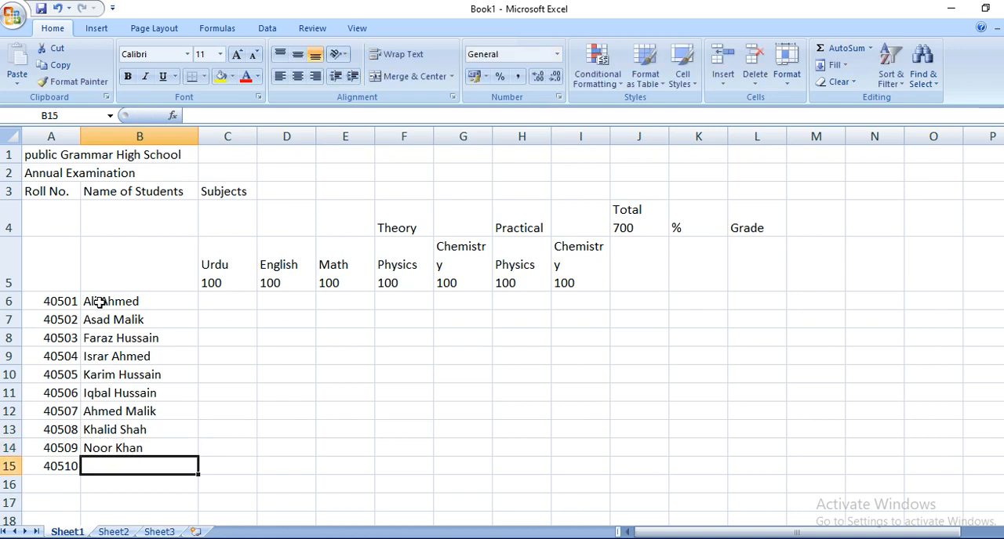
# Step: Enter the tenth student's full name in B15
pyautogui.write('Zeeshan Ahmed')
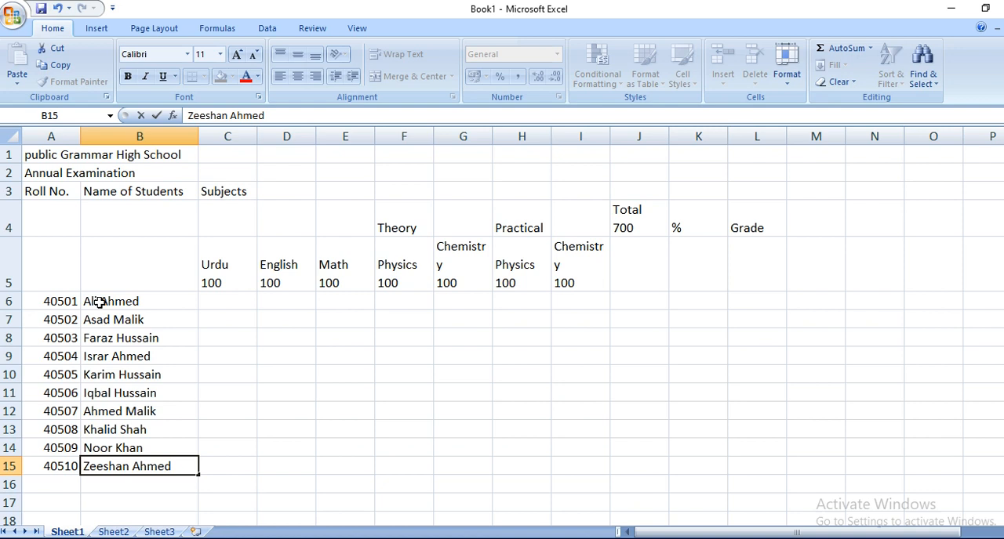
# Step: Enter the Urdu marks 67 and 78 for the first two students in C6 and C7
pyautogui.press('Tab')
pyautogui.press('Up')
pyautogui.press('Up')
pyautogui.press('Up')
pyautogui.press('Up')
pyautogui.press('Up')
pyautogui.press('Up')
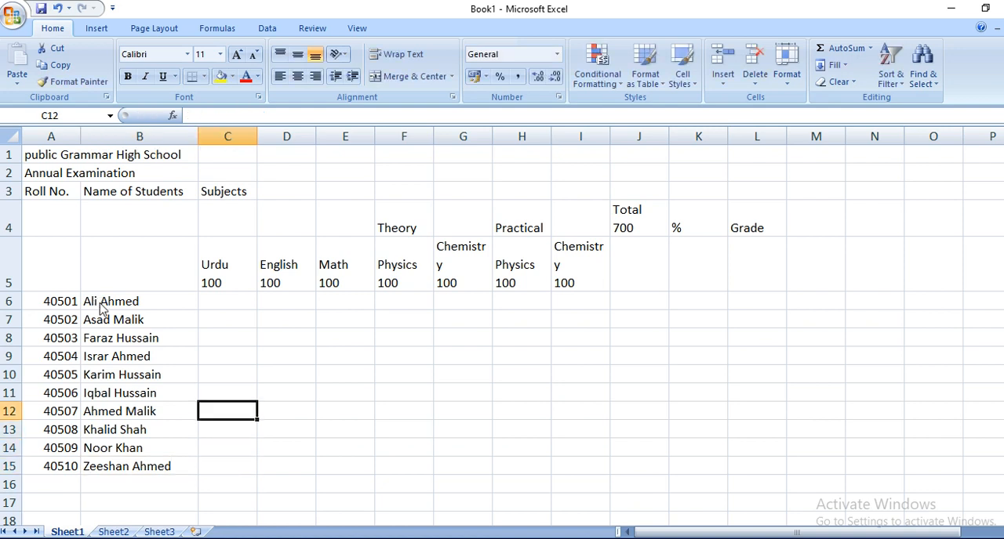
pyautogui.press('Up')
pyautogui.press('Up')
pyautogui.press('Up')
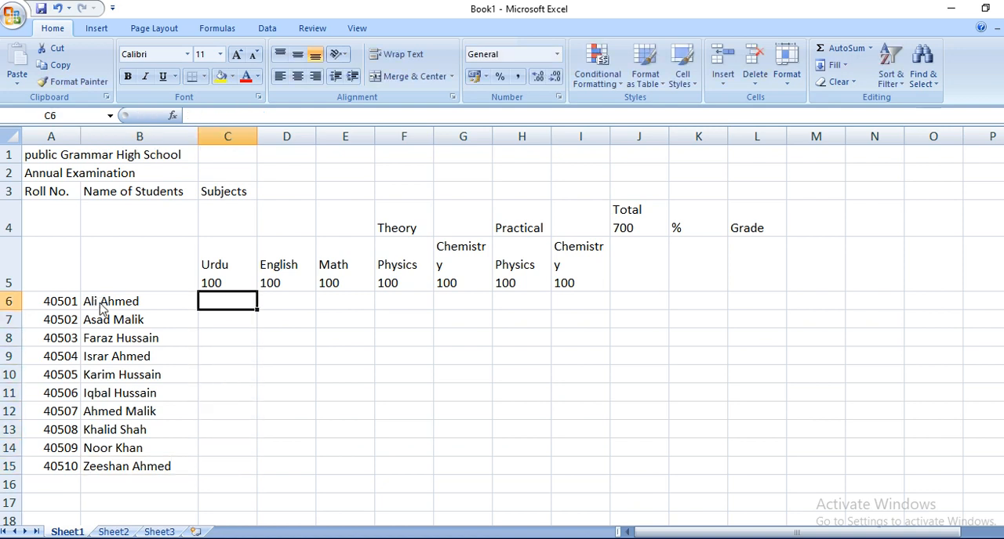
pyautogui.write('67')
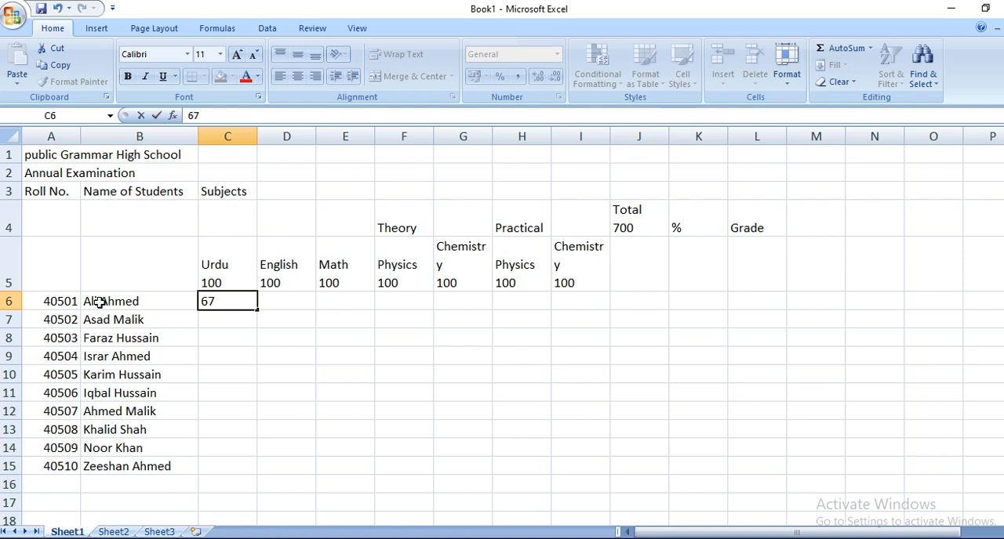
pyautogui.press('Return')
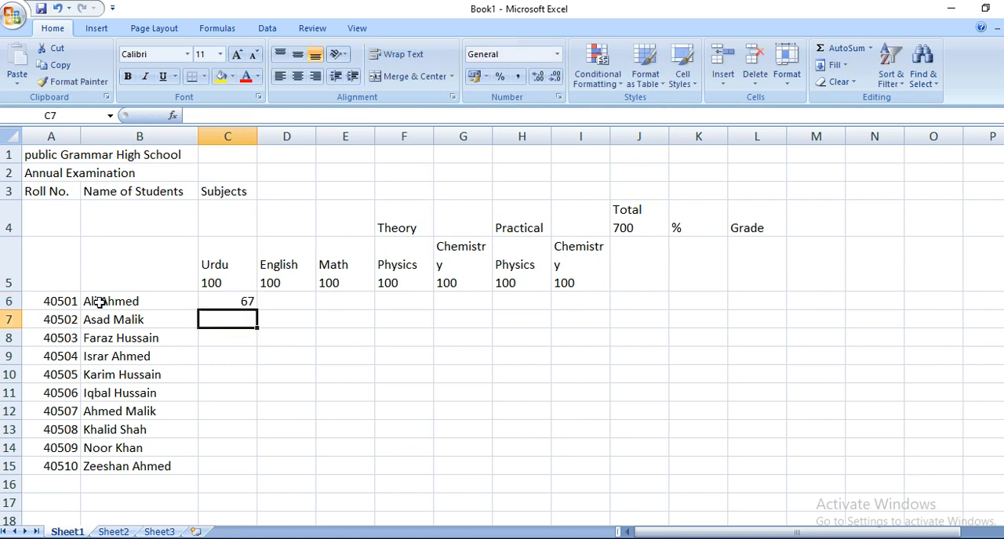
pyautogui.write('78')
pyautogui.press('Return')
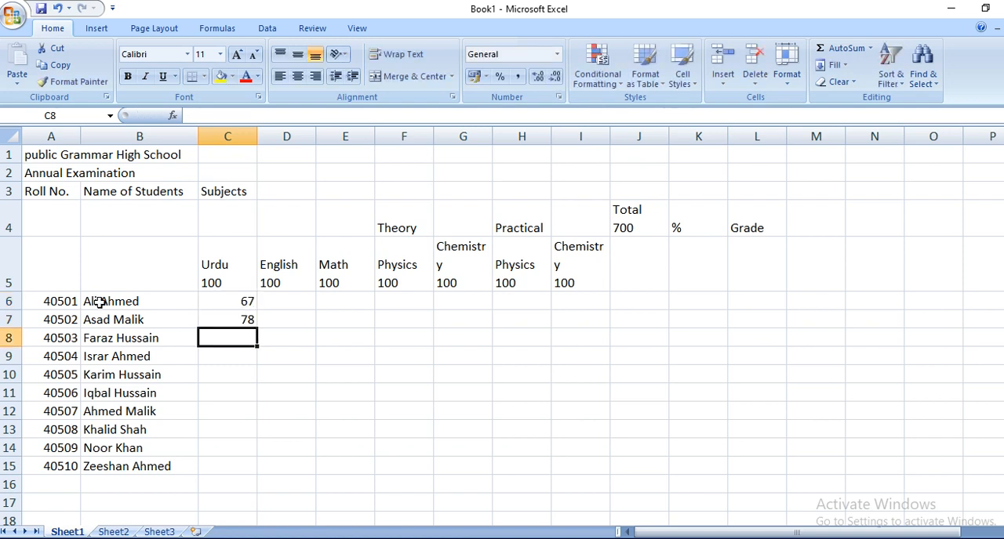
# Step: Enter the Urdu marks 67, 65, 75 and 78 in cells C8 to C11
pyautogui.write('67')
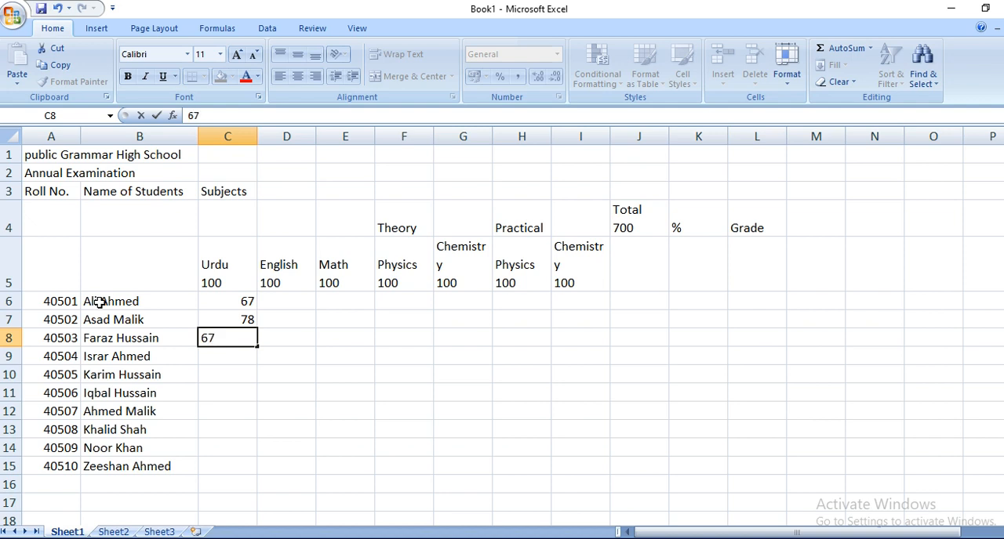
pyautogui.press('Return')
pyautogui.write('65')
pyautogui.press('Return')
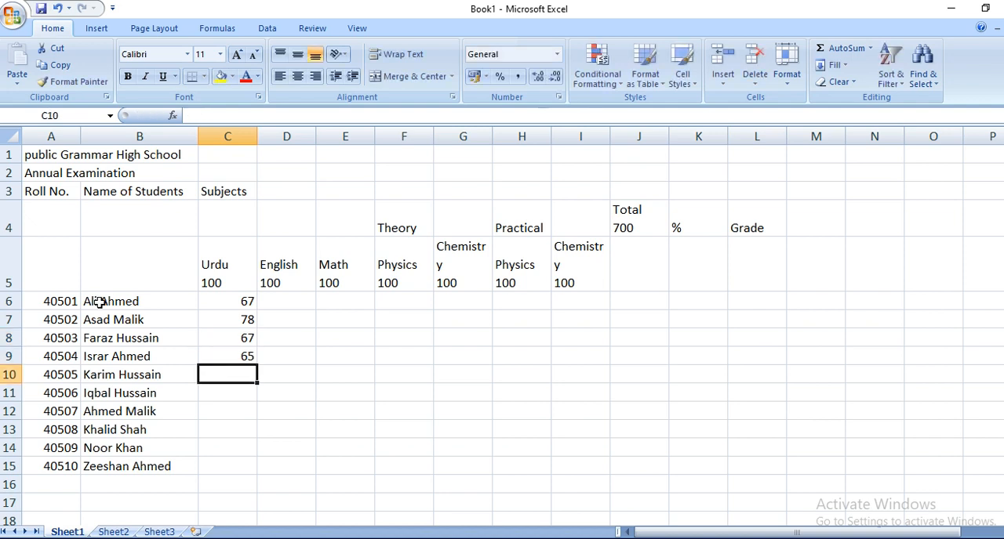
pyautogui.write('75')
pyautogui.press('Return')
pyautogui.write('78')
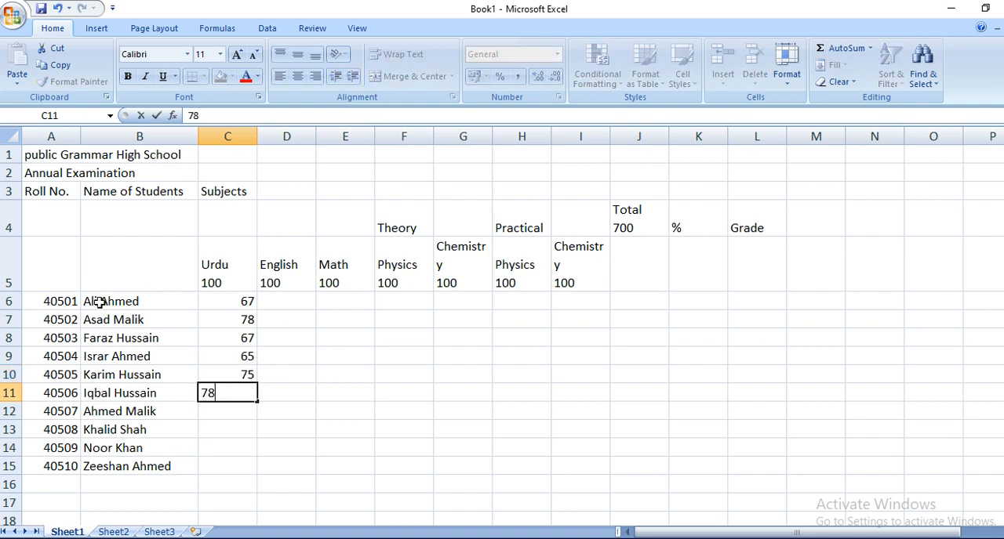
pyautogui.press('Return')
# Step: Enter the Urdu marks 76, 86, 78 and 89 in cells C12 to C15
pyautogui.write('76')
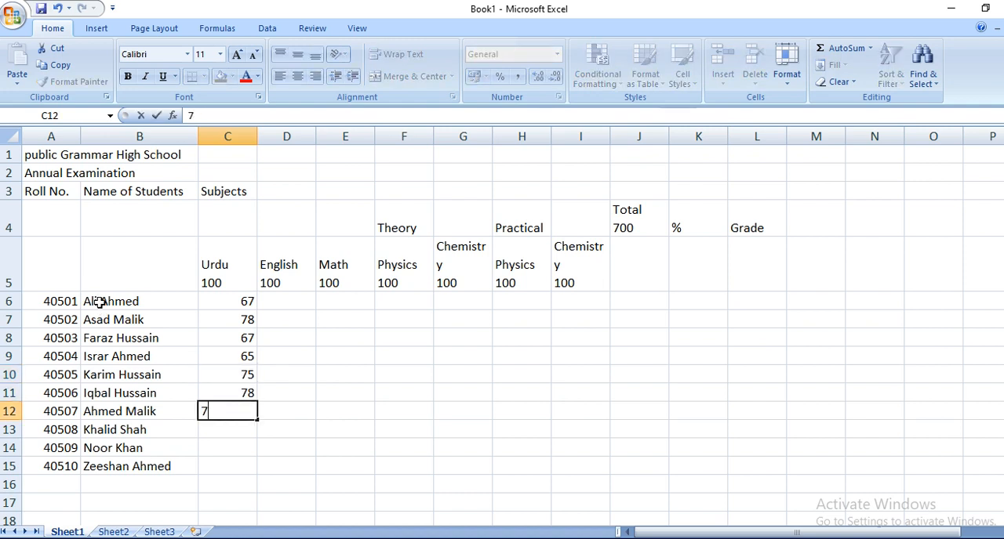
pyautogui.press('Return')
pyautogui.write('86')
pyautogui.press('Return')
pyautogui.write('78')
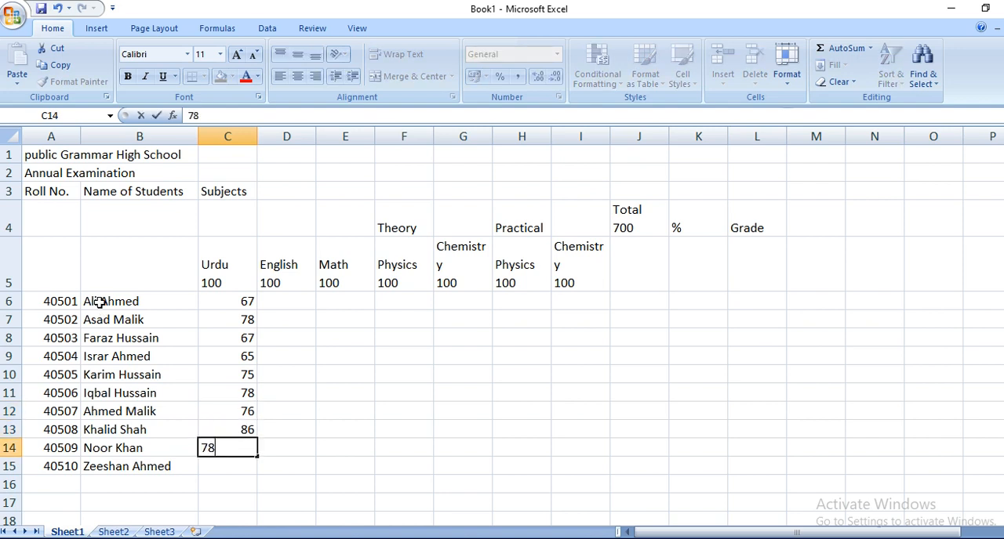
pyautogui.press('Return')
pyautogui.write('89')
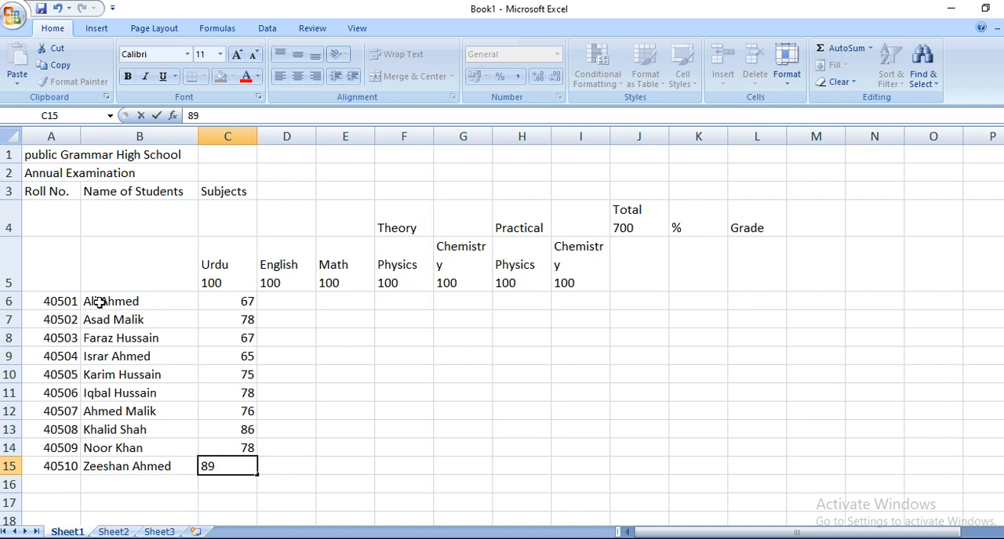
# Step: Enter the English marks 64, 65 and 67 in cells D6 to D8
pyautogui.click(293, 300)
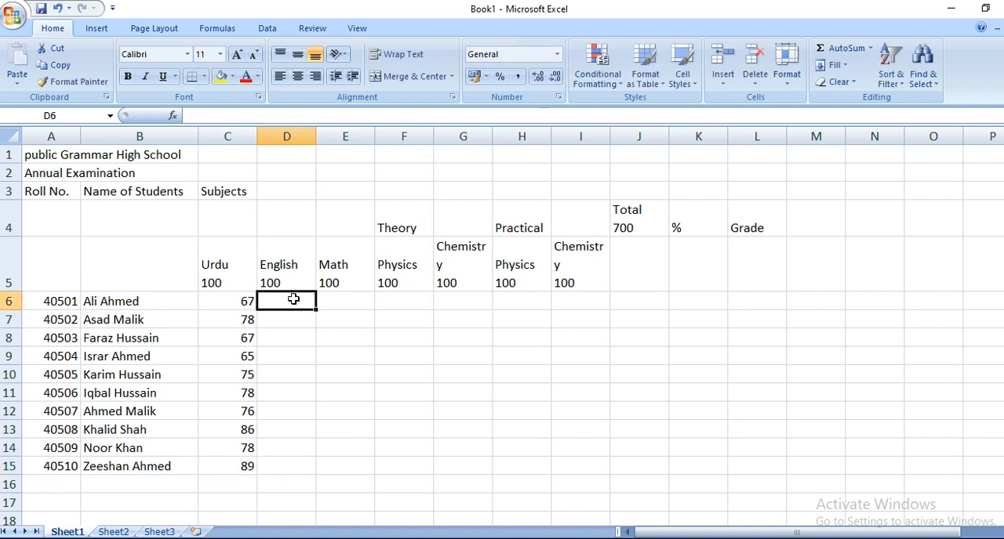
pyautogui.write('64')
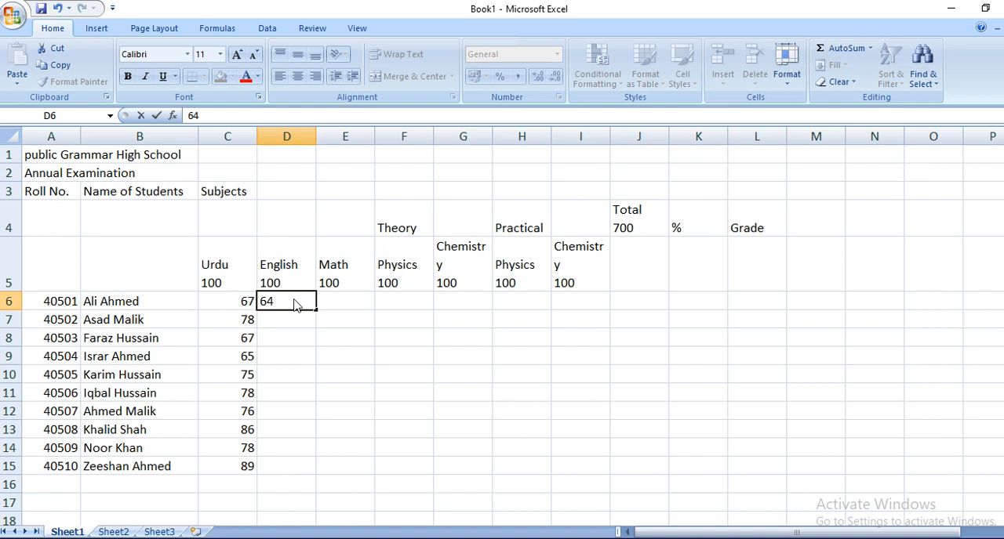
pyautogui.press('Return')
pyautogui.write('65')
pyautogui.press('Tab')
pyautogui.press('Down')
pyautogui.press('Left')
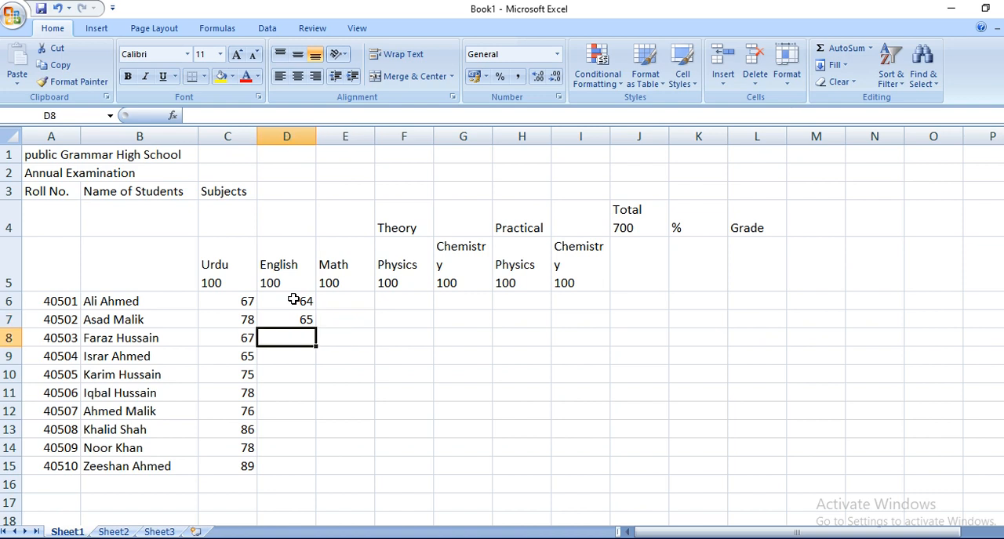
pyautogui.write('67')
pyautogui.press('Return')
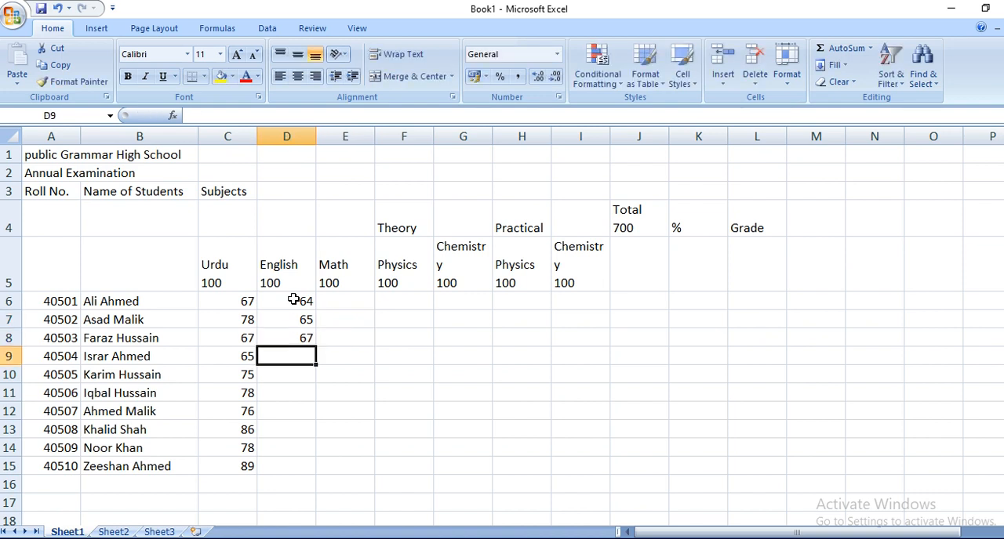
# Step: Enter the English marks 76, 87 and 78 in cells D9 to D11
pyautogui.write('76')
pyautogui.press('Return')
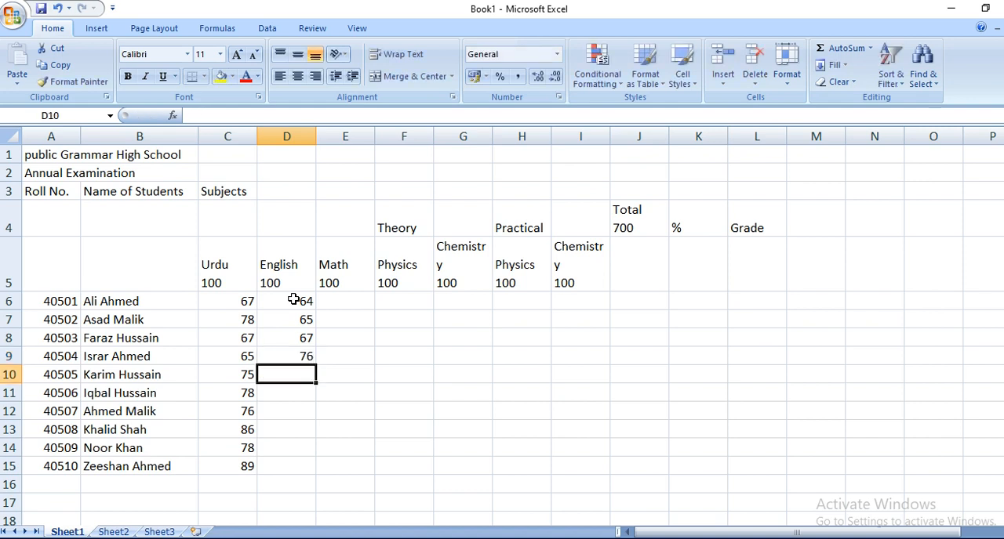
pyautogui.write('87')
pyautogui.press('Return')
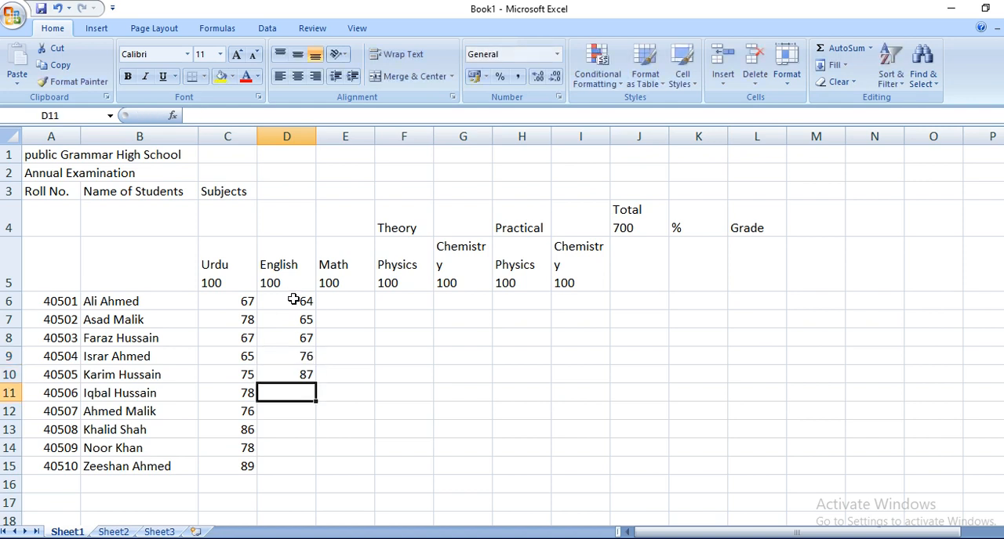
pyautogui.write('78')
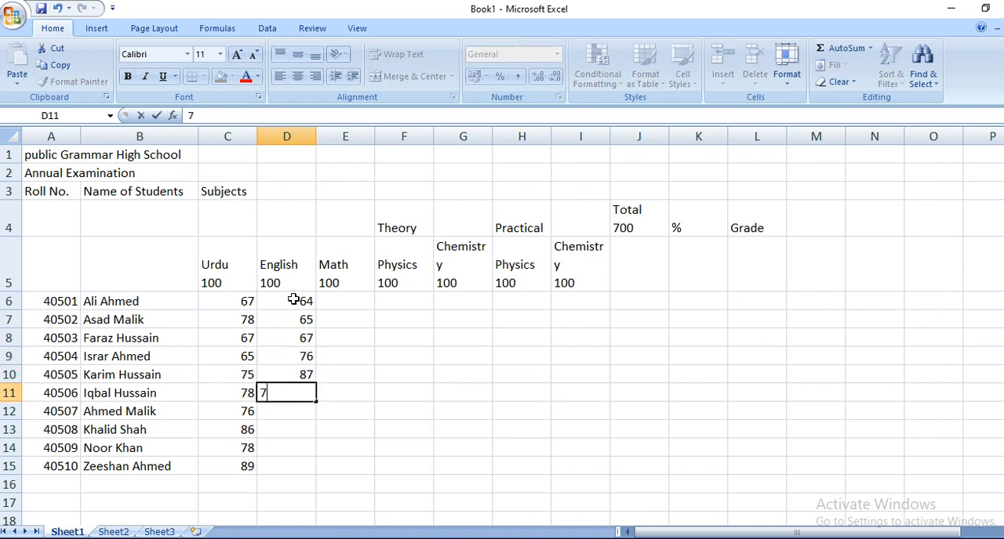
pyautogui.press('Return')
# Step: Enter the English marks 89, 76, 67 and 67 in cells D12 to D15
pyautogui.write('89')
pyautogui.press('Return')
pyautogui.write('7')
pyautogui.write('6')
pyautogui.press('Return')
pyautogui.write('67')
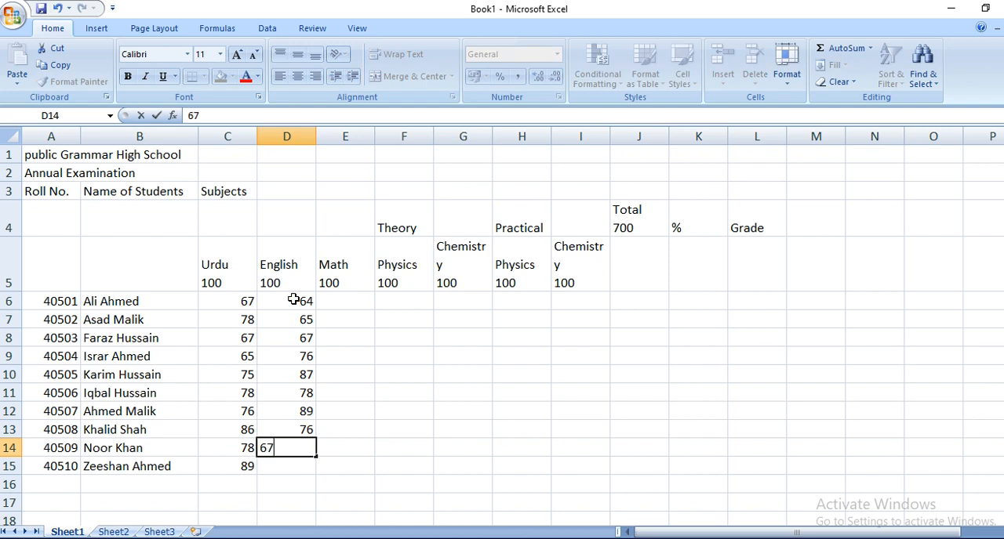
pyautogui.press('Return')
pyautogui.write('67')
pyautogui.press('Return')
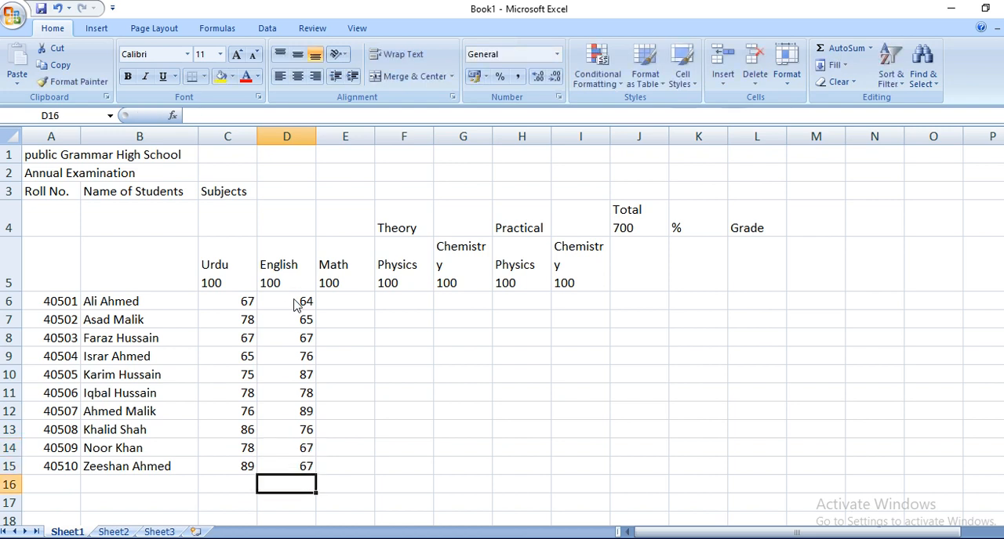
# Step: Copy the Urdu marks in C10:C15 into the Math column starting at E6
pyautogui.moveTo(229, 374); pyautogui.dragTo(241, 465)
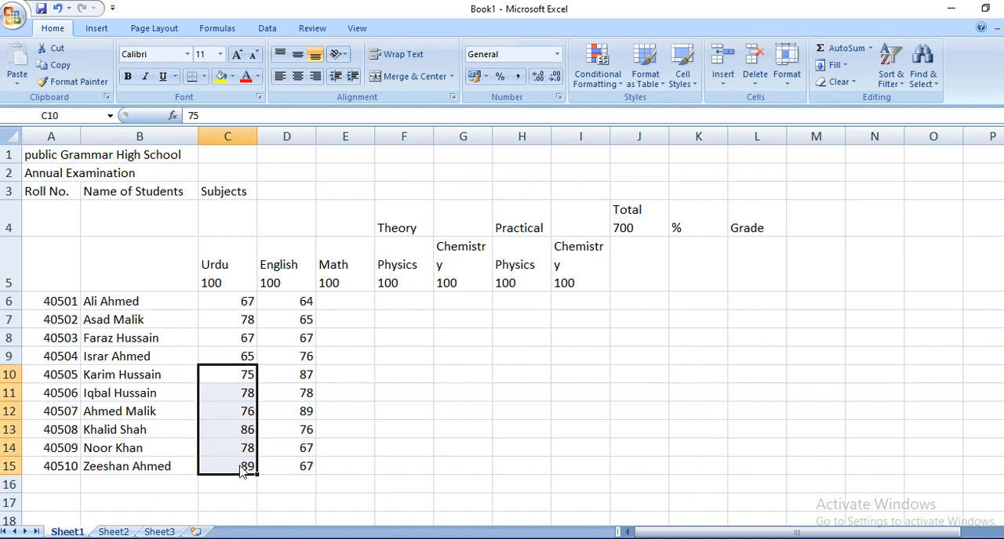
pyautogui.hotkey('ctrl', 'c')
pyautogui.click(364, 288)
pyautogui.click(364, 306)
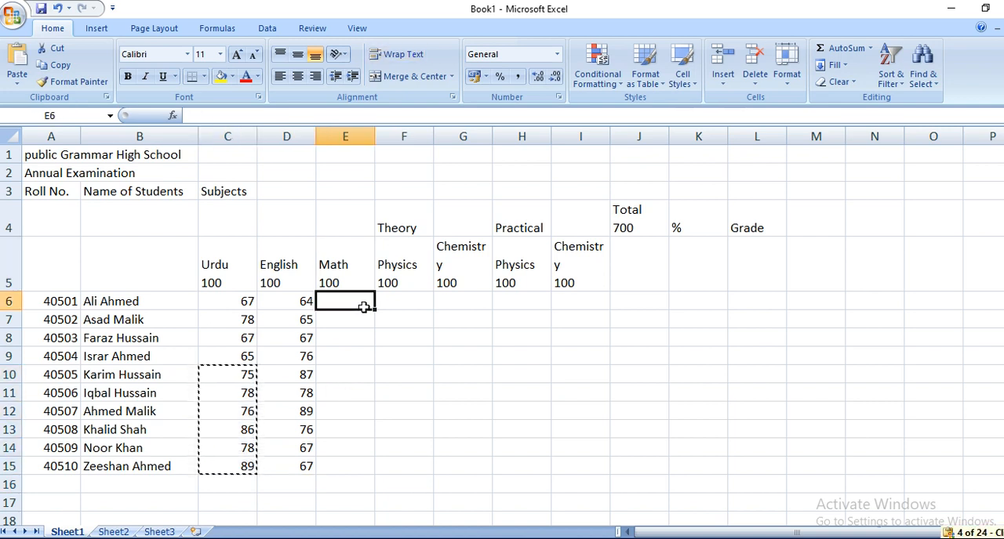
pyautogui.hotkey('ctrl', 'v')
# Step: Copy the Urdu marks in C6:C9 into the remaining Math cells starting at E12
pyautogui.moveTo(242, 306); pyautogui.dragTo(245, 359)
pyautogui.hotkey('ctrl', 'c')
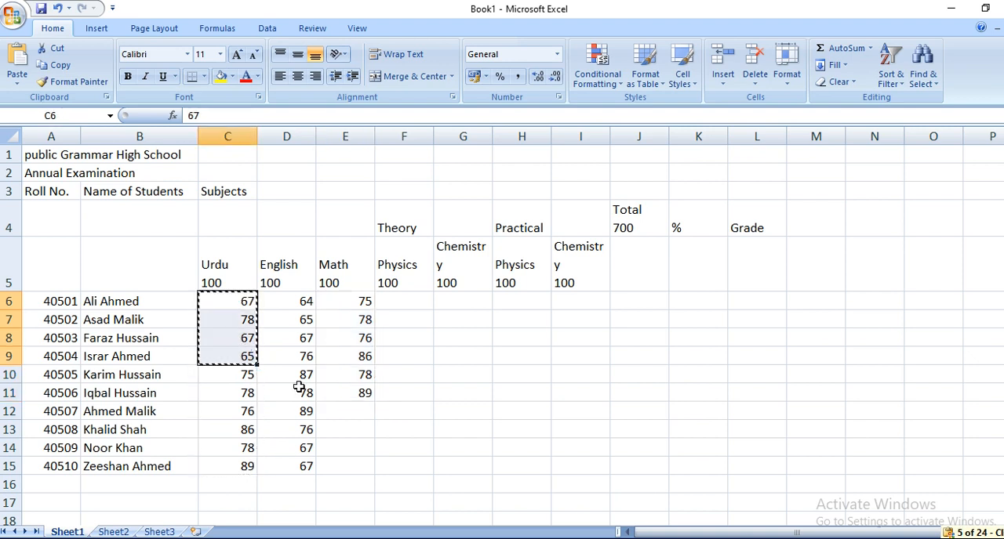
pyautogui.click(352, 409)
pyautogui.hotkey('ctrl', 'v')
# Step: Copy the English marks in D8:D12 into the Theory Physics column starting at F6
pyautogui.moveTo(287, 340); pyautogui.dragTo(297, 402)
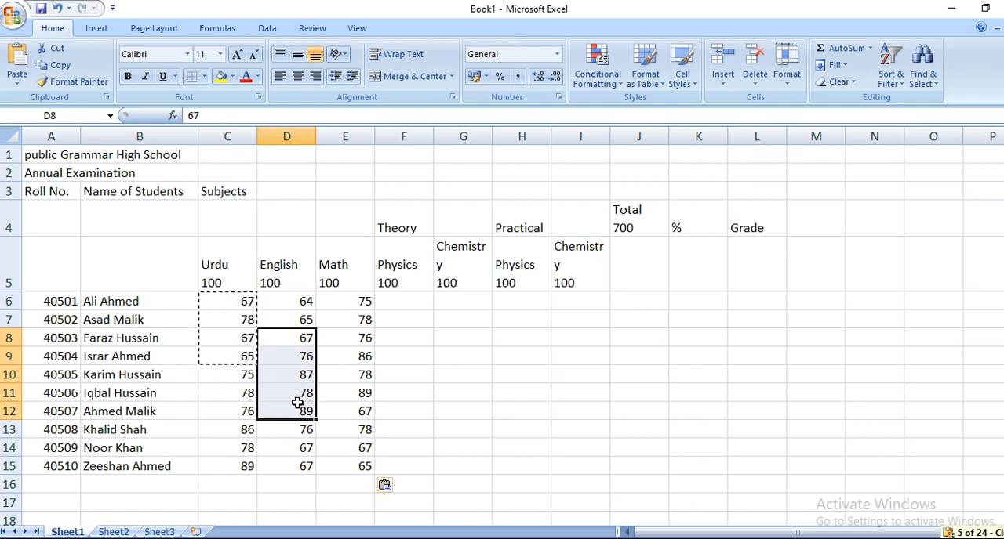
pyautogui.hotkey('ctrl', 'c')
pyautogui.click(403, 303)
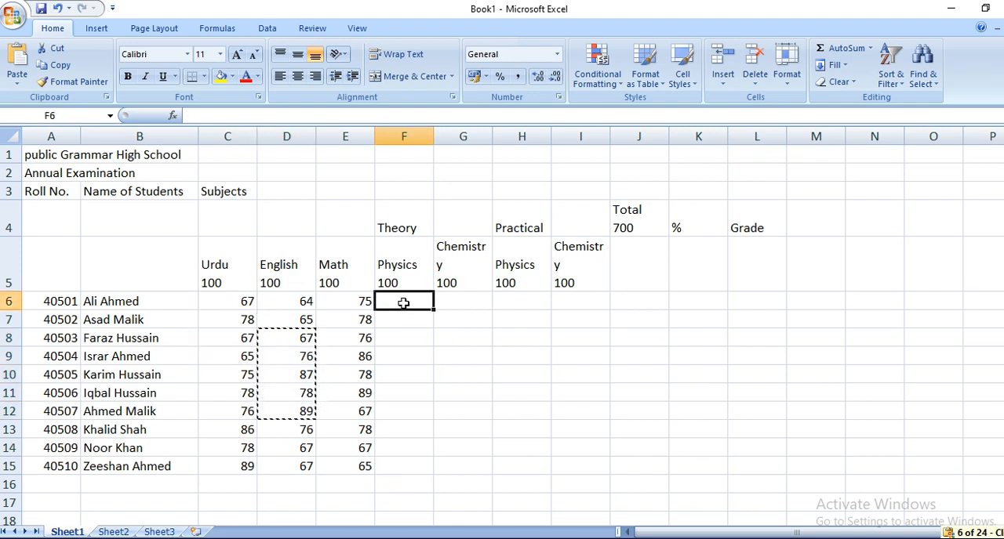
pyautogui.hotkey('ctrl', 'v')
# Step: Copy the English marks in D13:D15 into the Theory Physics column starting at F11
pyautogui.click(298, 430)
pyautogui.moveTo(298, 430); pyautogui.dragTo(302, 471)
pyautogui.hotkey('ctrl', 'c')
pyautogui.click(411, 391)
pyautogui.hotkey('ctrl', 'v')
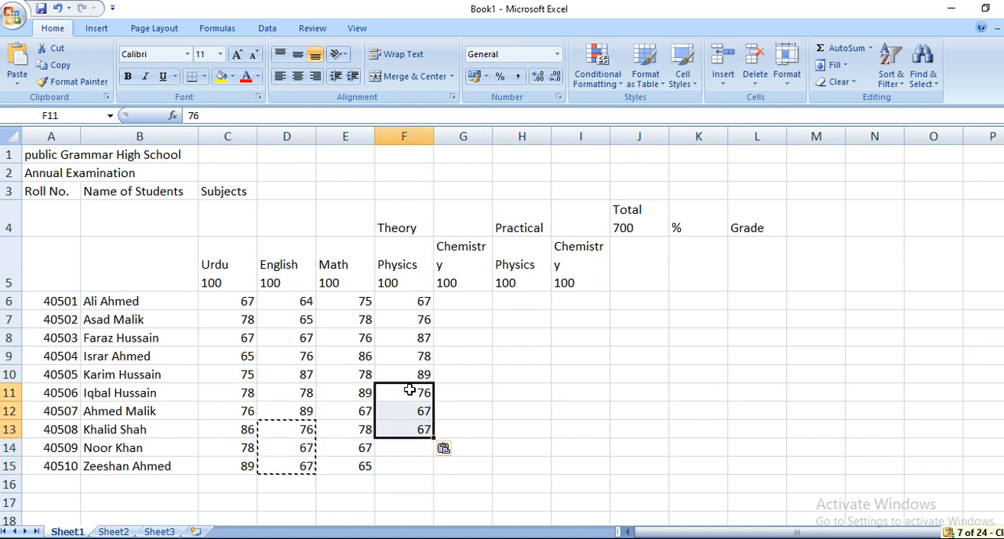
# Step: Copy the English marks in D6:D7 into the last two Theory Physics cells, starting at F14
pyautogui.moveTo(284, 305); pyautogui.dragTo(283, 324)
pyautogui.hotkey('ctrl', 'c')
pyautogui.click(425, 446)
pyautogui.hotkey('ctrl', 'v')
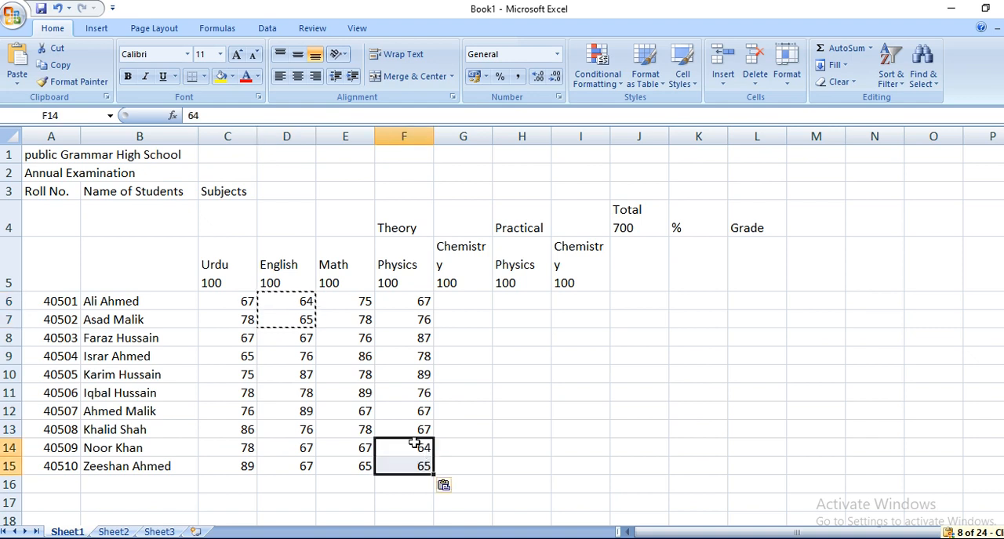
# Step: Copy the Math marks in E6:E12 into the Theory Chemistry column starting at G9
pyautogui.moveTo(340, 303); pyautogui.dragTo(348, 405)
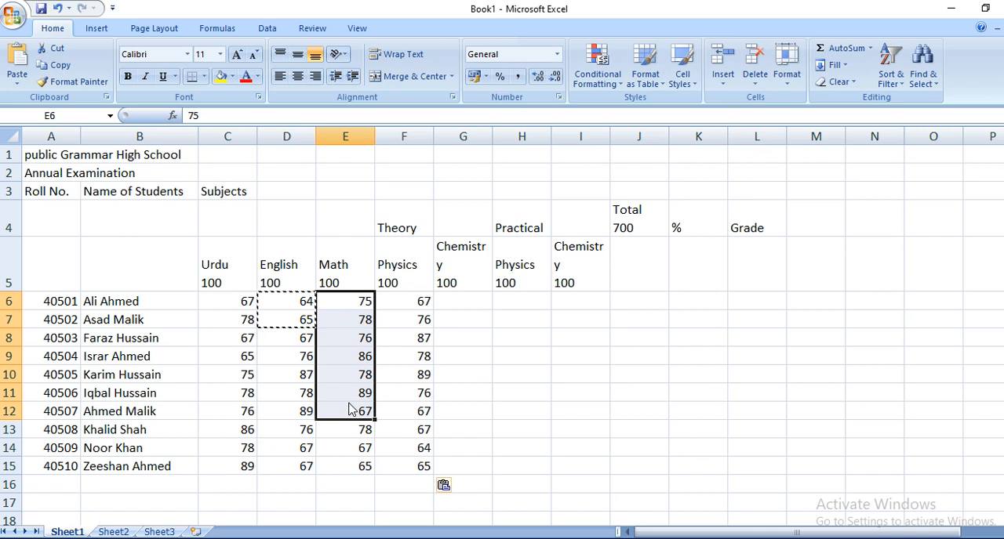
pyautogui.hotkey('ctrl', 'c')
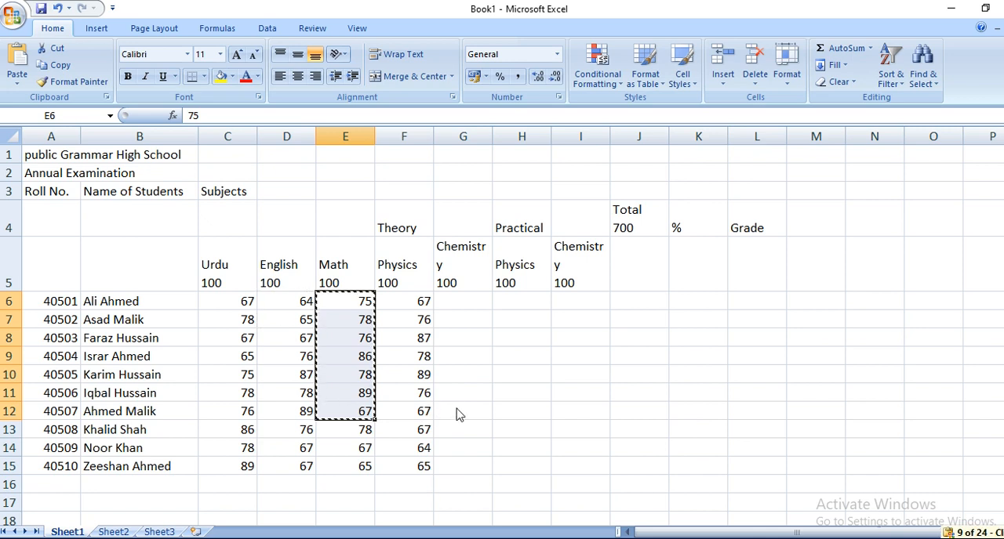
pyautogui.click(456, 355)
pyautogui.hotkey('ctrl', 'v')
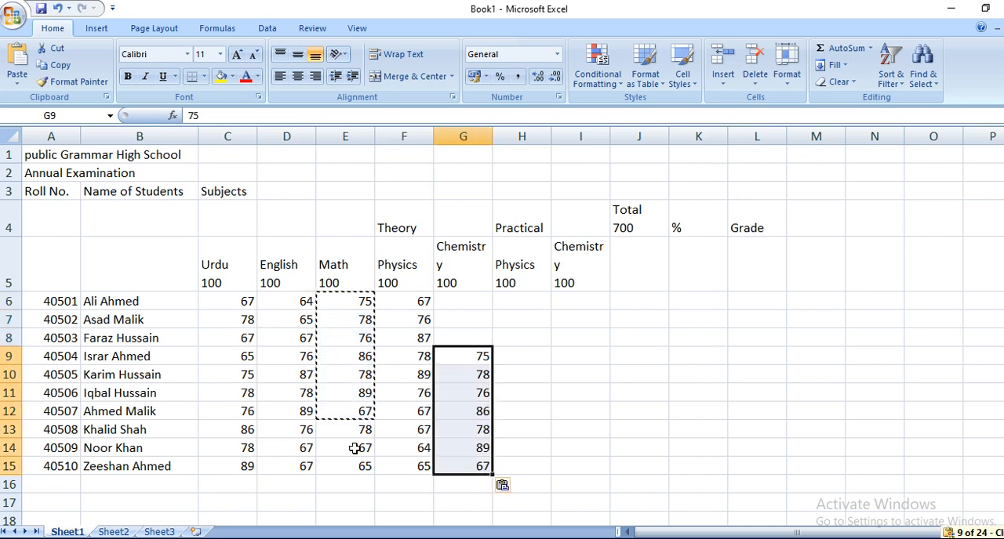
# Step: Copy the Math marks in E13:E15 into the first three Theory Chemistry cells, starting at G6
pyautogui.moveTo(347, 430); pyautogui.dragTo(347, 466)
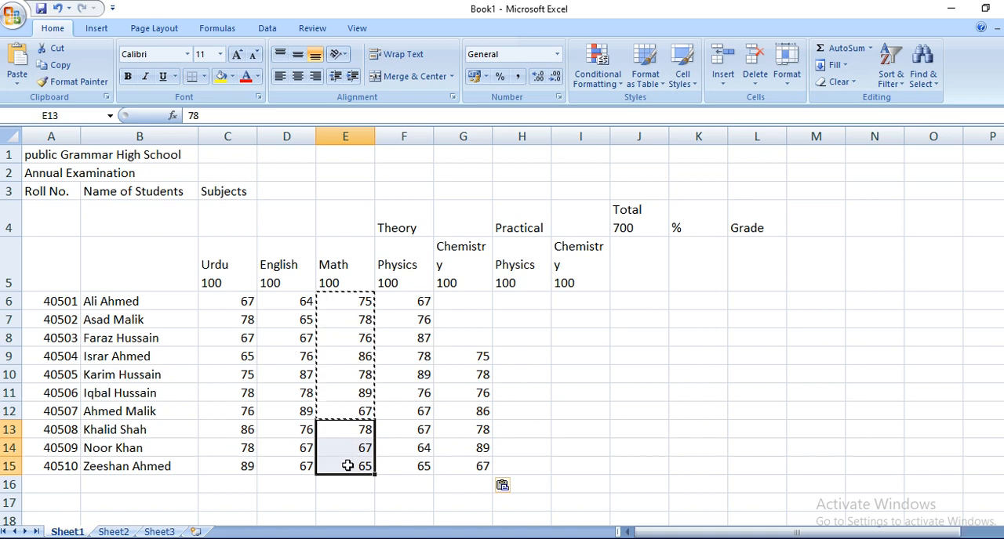
pyautogui.hotkey('ctrl', 'c')
pyautogui.click(470, 302)
pyautogui.hotkey('ctrl', 'v')
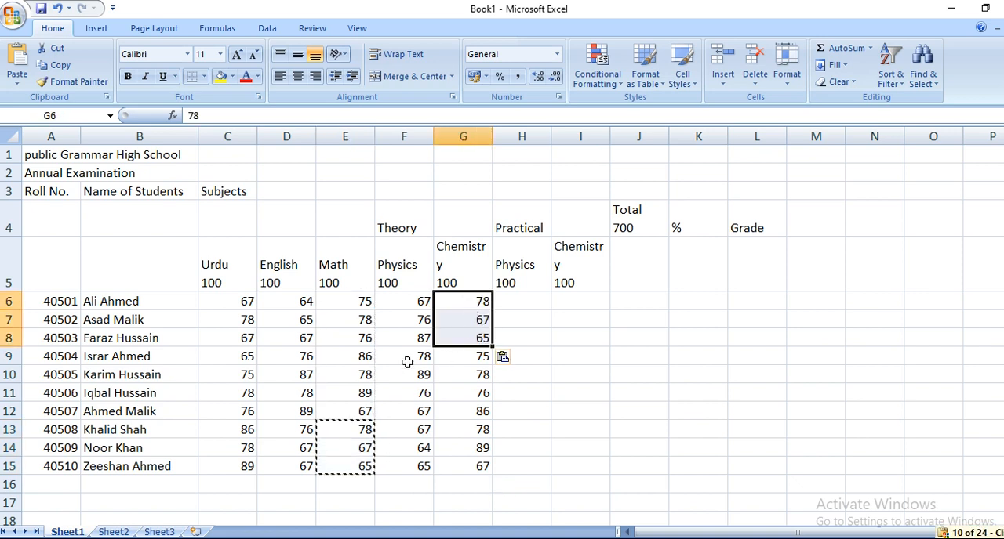
# Step: Copy the English marks in D6:D10 into the Practical Physics column starting at H10
pyautogui.moveTo(291, 302); pyautogui.dragTo(306, 376)
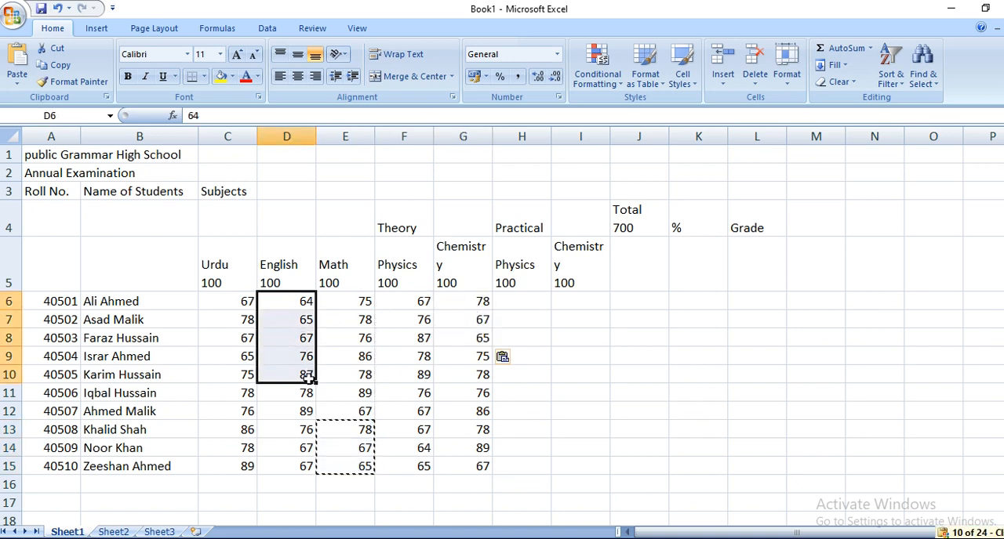
pyautogui.hotkey('ctrl', 'c')
pyautogui.click(514, 381)
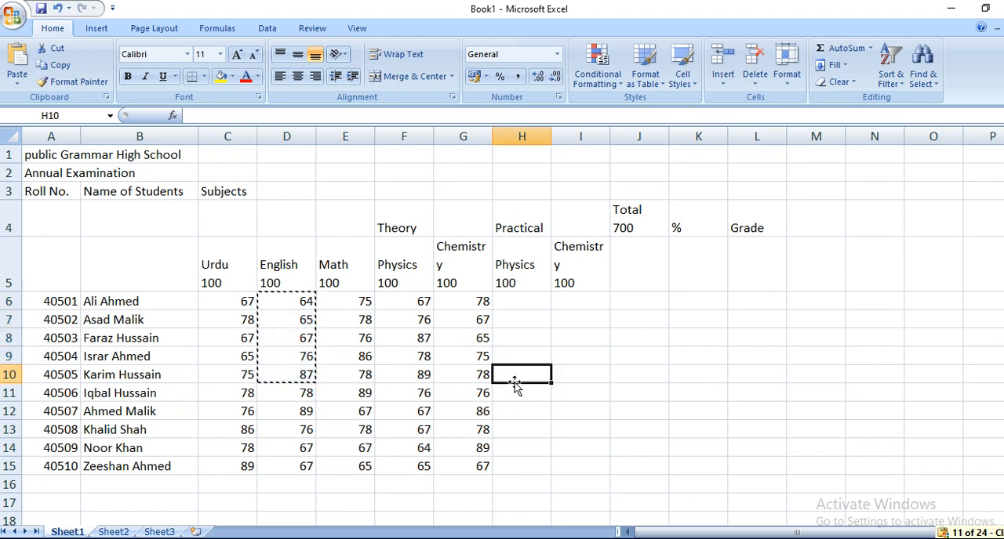
pyautogui.hotkey('ctrl', 'v')
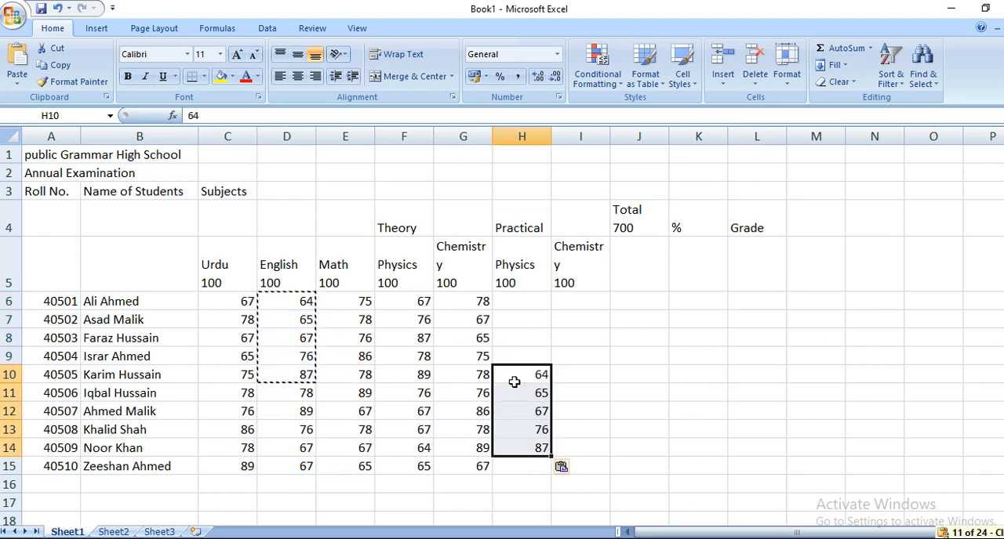
# Step: Copy the Theory Chemistry mark in G15 into the last Practical Physics cell, H15
pyautogui.click(476, 465)
pyautogui.hotkey('ctrl', 'c')
pyautogui.click(510, 467)
pyautogui.hotkey('ctrl', 'v')
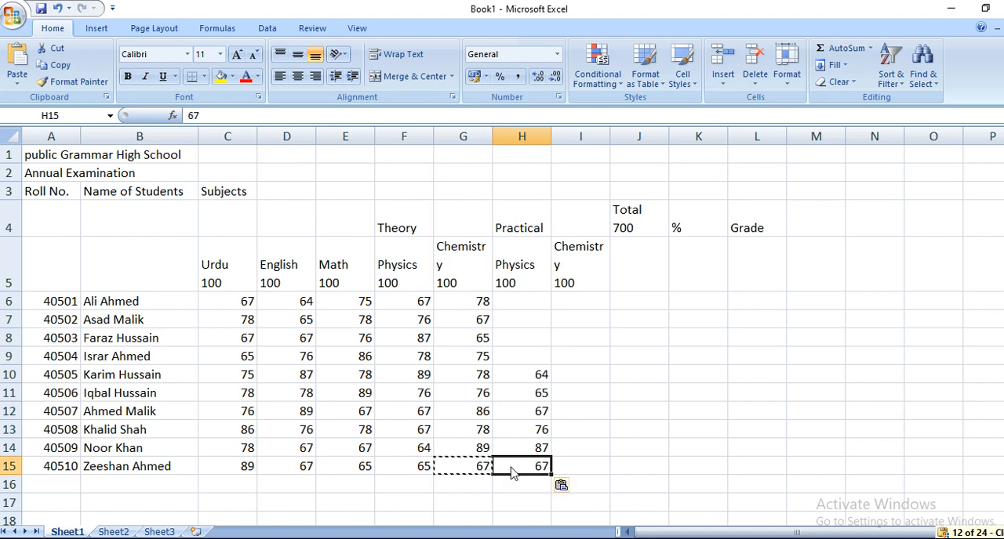
# Step: Copy the Theory Physics marks in F8:F10 into the first three Practical Physics cells, starting at H6
pyautogui.click(450, 303)
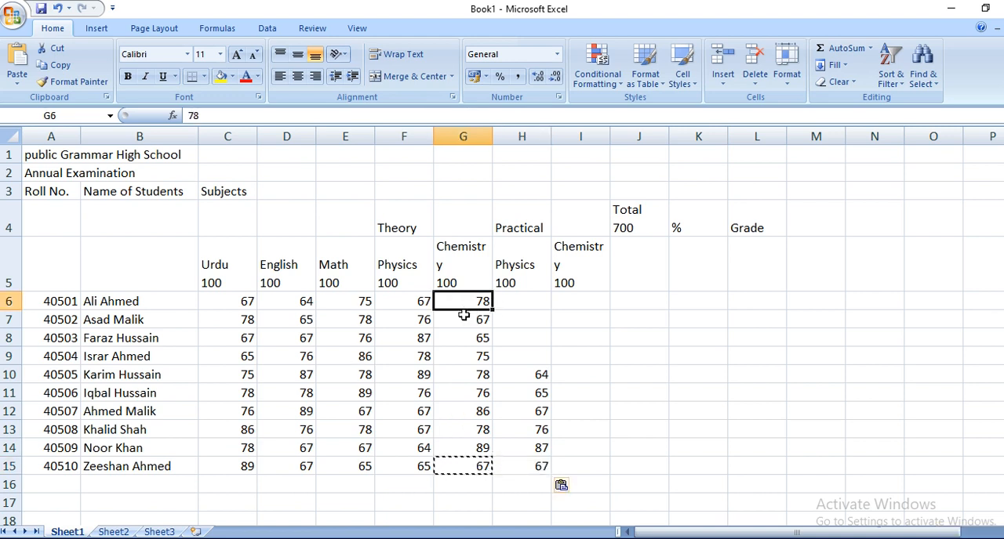
pyautogui.moveTo(411, 335); pyautogui.dragTo(407, 373)
pyautogui.hotkey('ctrl', 'c')
pyautogui.click(517, 301)
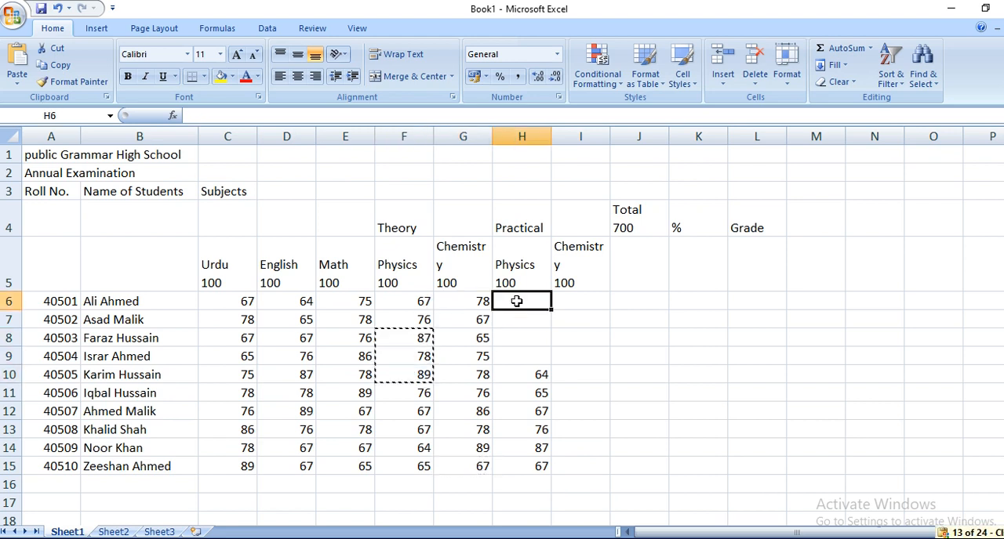
pyautogui.hotkey('ctrl', 'v')
# Step: Fill the Theory Chemistry mark in G9 across into the empty Practical Physics cell H9
pyautogui.click(471, 361)
pyautogui.moveTo(493, 365); pyautogui.dragTo(533, 364)
pyautogui.moveTo(520, 301); pyautogui.dragTo(517, 358)
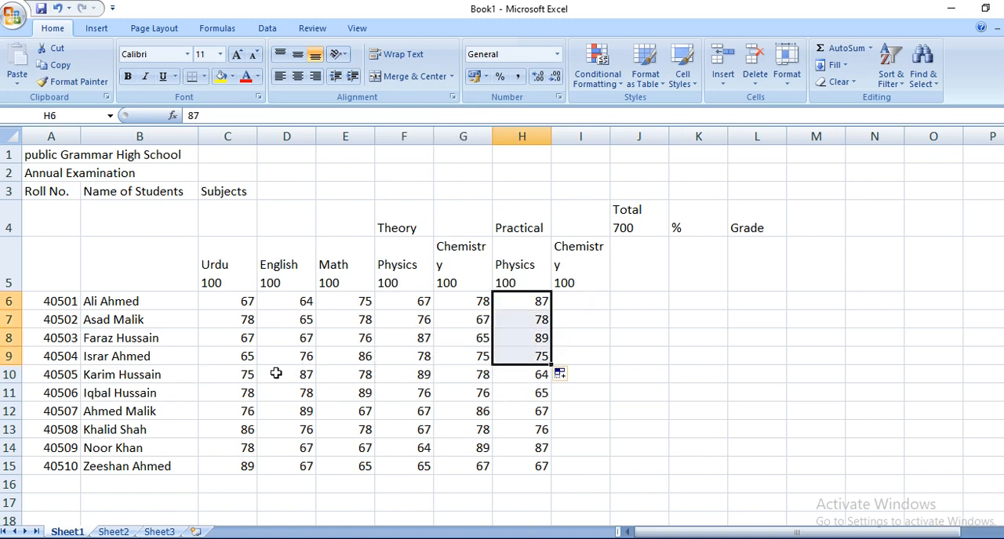
# Step: Copy the English marks in D10:D15 into the Practical Chemistry column starting at I6
pyautogui.moveTo(290, 376); pyautogui.dragTo(320, 466)
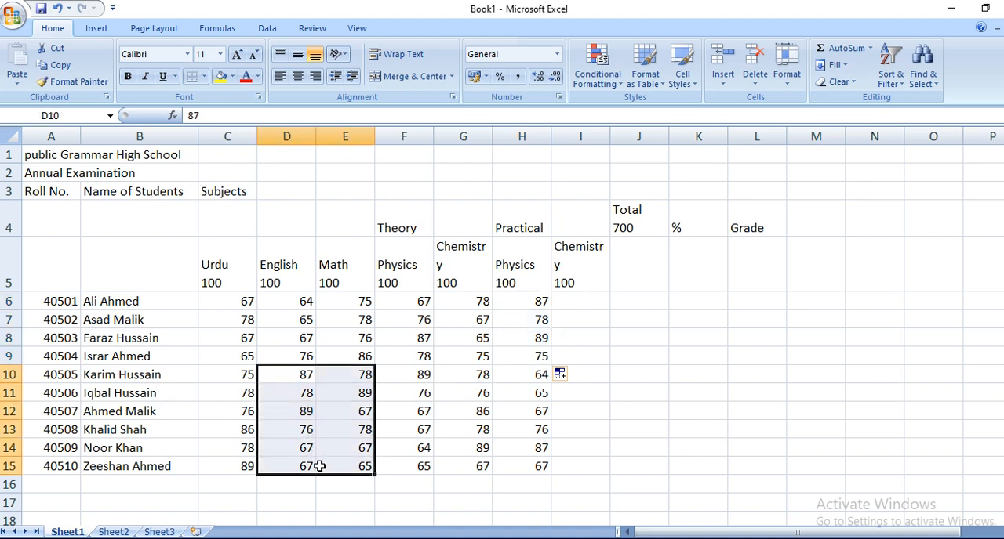
pyautogui.click(320, 466)
pyautogui.moveTo(302, 383); pyautogui.dragTo(309, 466)
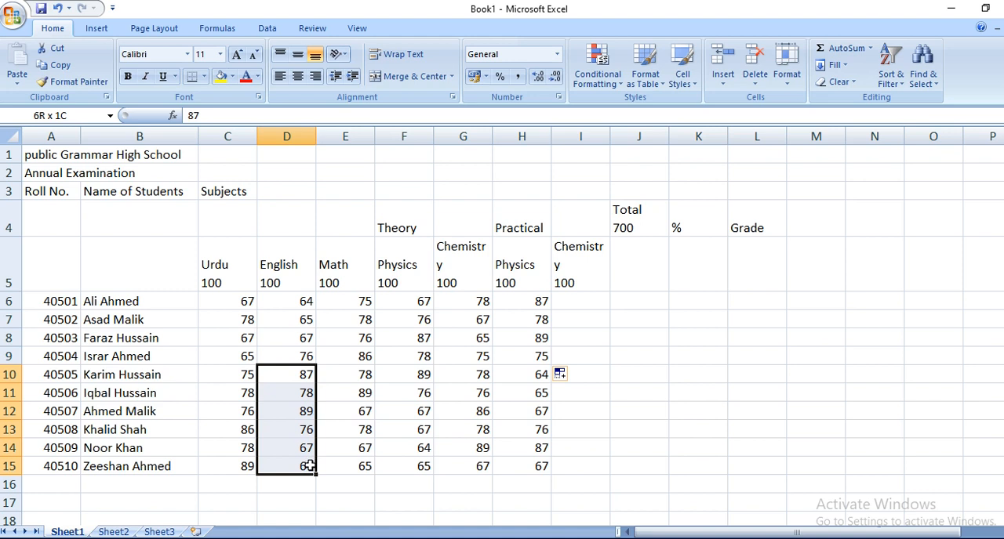
pyautogui.hotkey('ctrl', 'c')
pyautogui.click(576, 300)
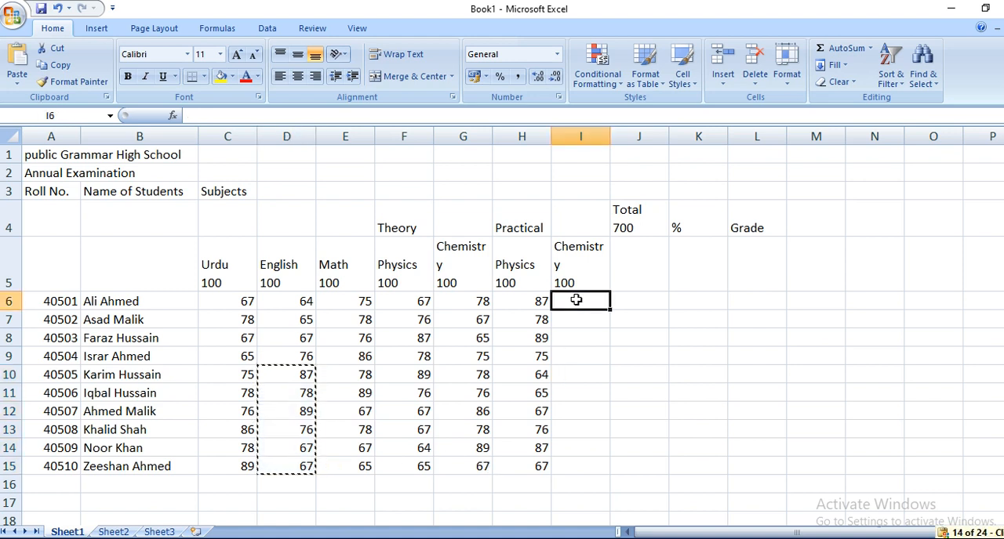
pyautogui.hotkey('ctrl', 'v')
# Step: Copy the English marks in D6:D9 into the last four Practical Chemistry cells, starting at I12
pyautogui.moveTo(313, 302); pyautogui.dragTo(290, 357)
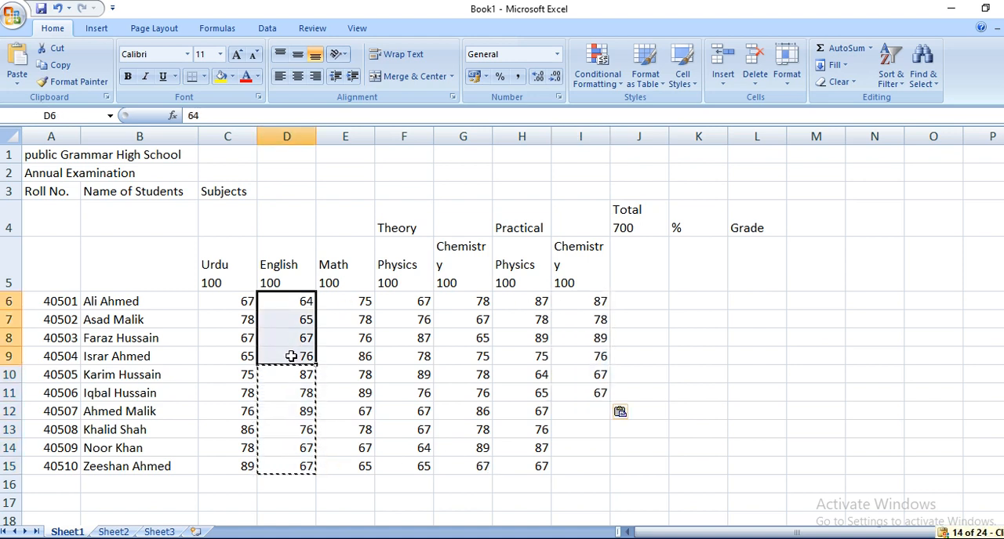
pyautogui.hotkey('ctrl', 'c')
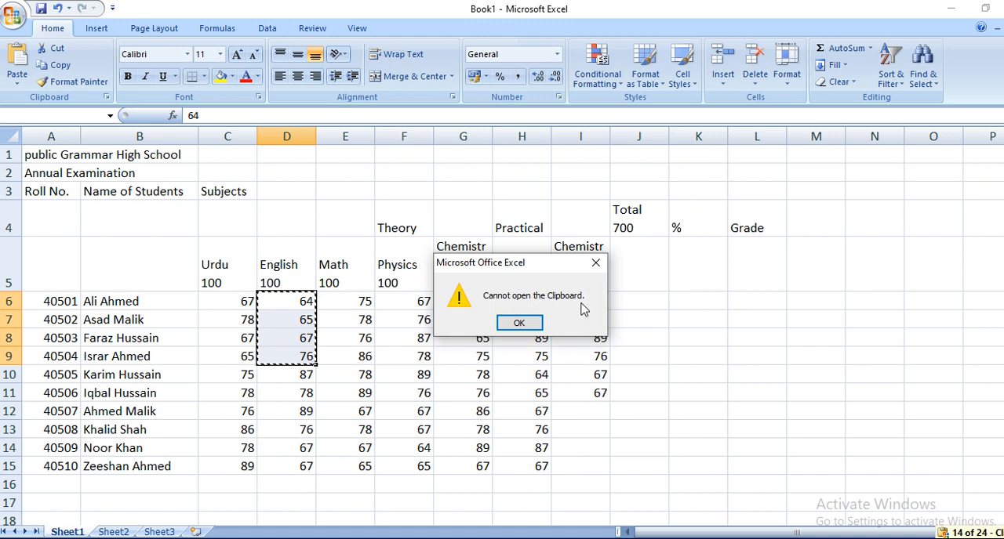
pyautogui.click(518, 322)
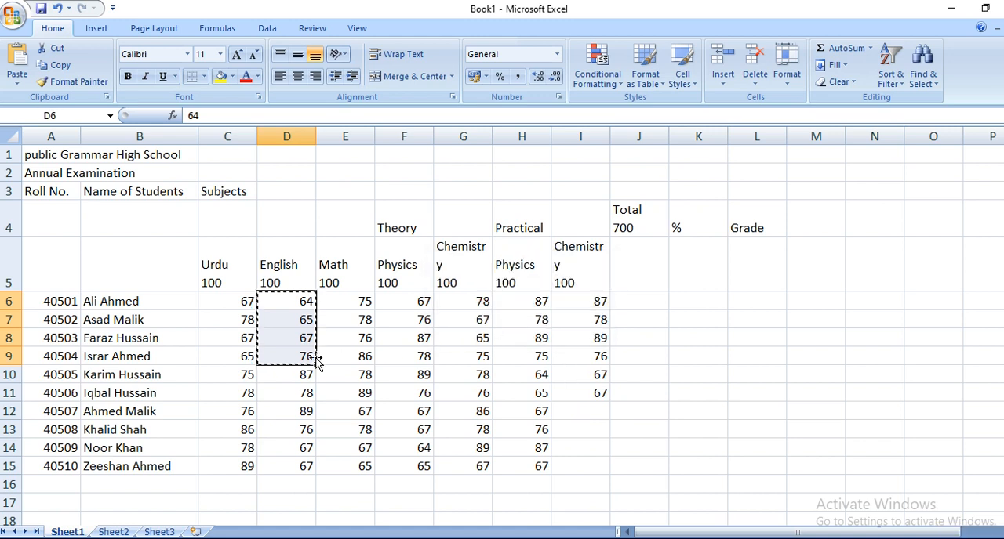
pyautogui.click(587, 411)
pyautogui.hotkey('ctrl', 'v')
# Step: Sum the subject marks C6:I6 with AutoSum in J6 and fill the formula down the Total column to J15
pyautogui.click(631, 301)
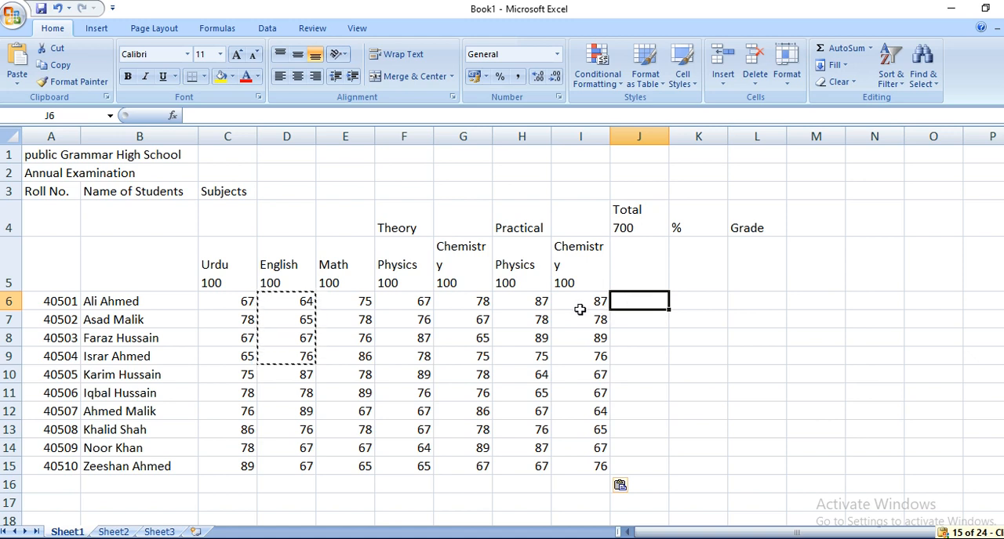
pyautogui.press('Escape')
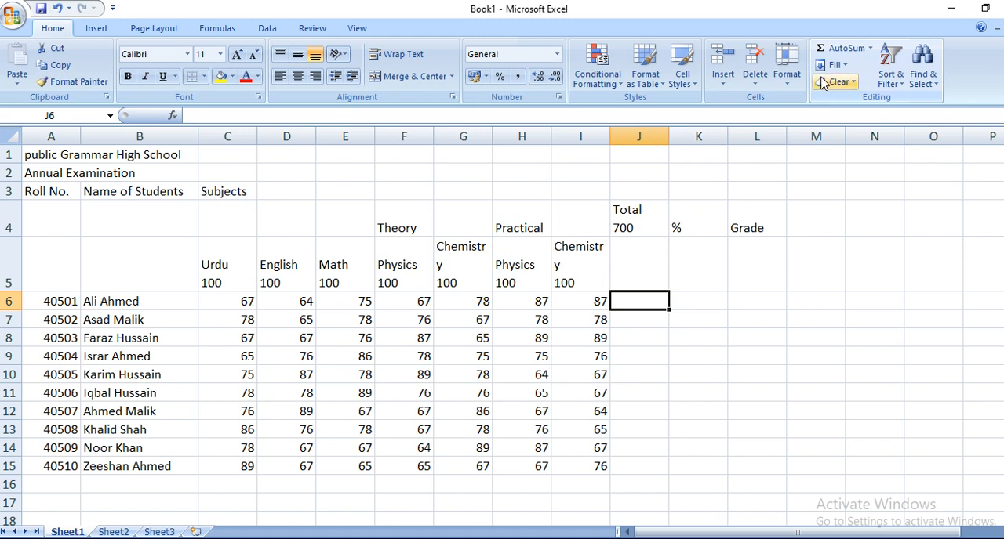
pyautogui.click(841, 48)
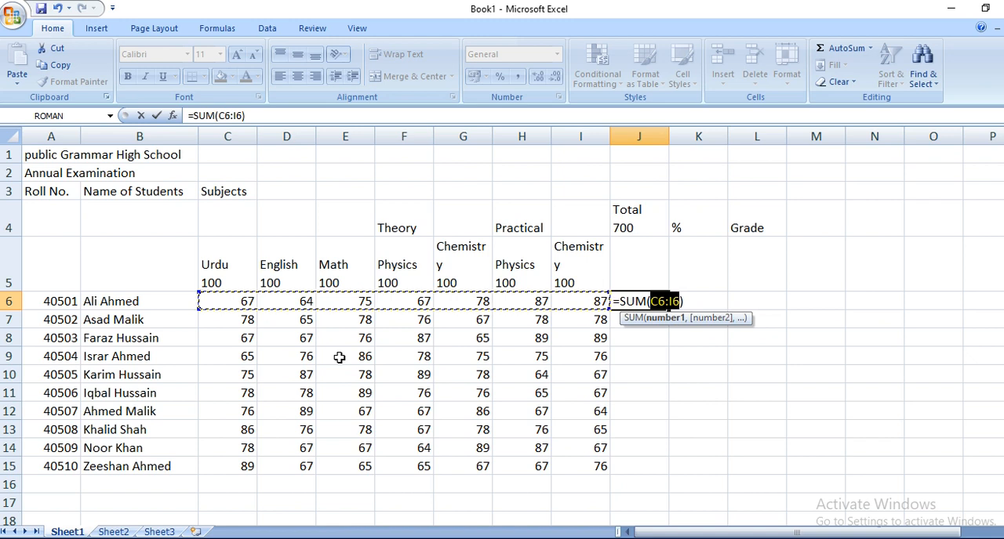
pyautogui.press('Return')
pyautogui.click(638, 303)
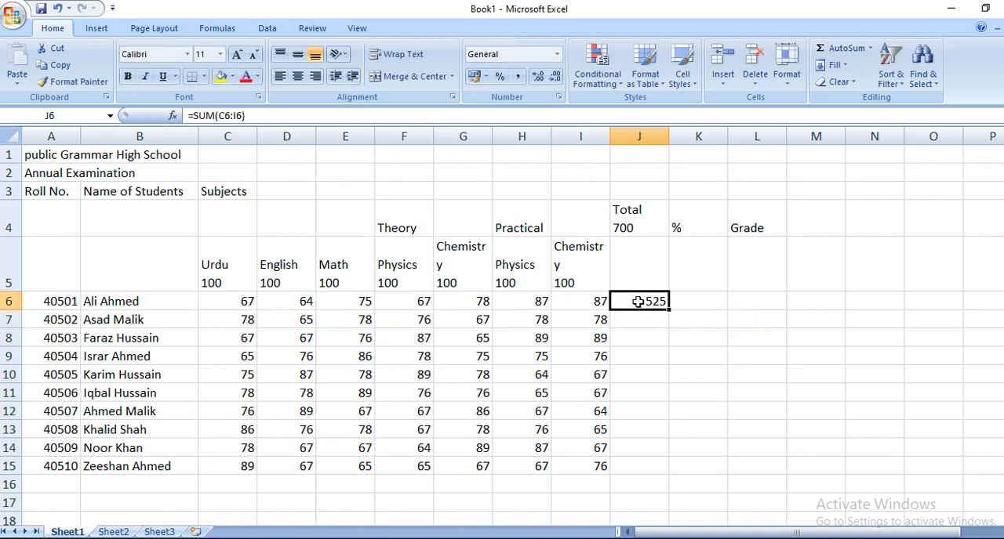
pyautogui.moveTo(670, 311); pyautogui.dragTo(668, 476)
# Step: Review each student's total in J6:J15 against the subject marks in the same row
pyautogui.click(642, 304)
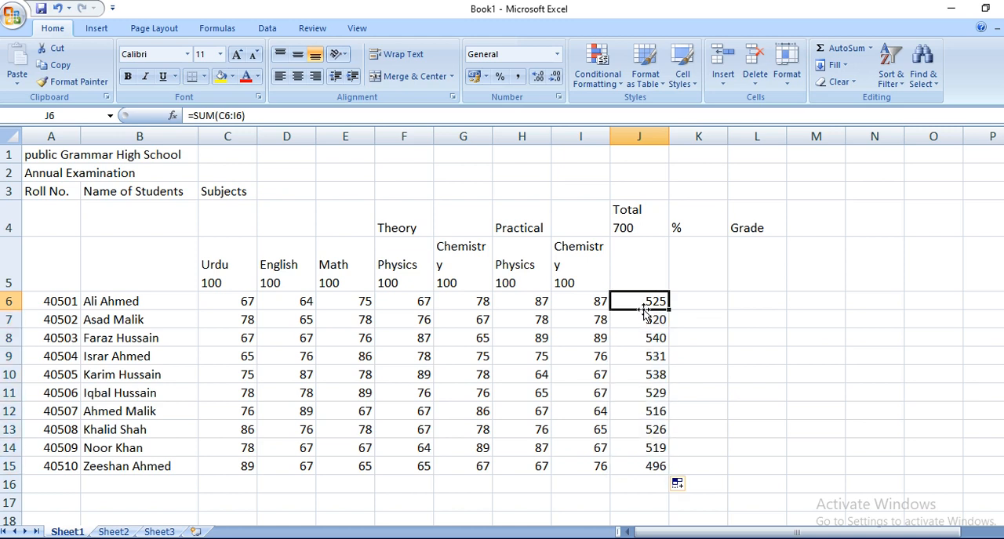
pyautogui.moveTo(138, 301); pyautogui.dragTo(573, 303)
pyautogui.click(245, 303)
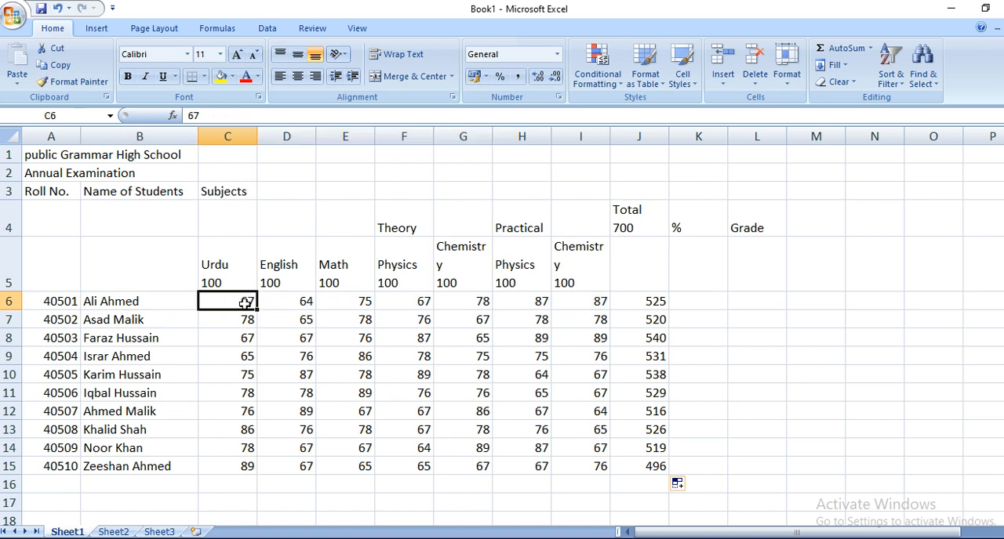
pyautogui.click(621, 318)
pyautogui.moveTo(208, 321); pyautogui.dragTo(580, 322)
pyautogui.click(650, 320)
pyautogui.click(651, 339)
pyautogui.click(649, 356)
pyautogui.click(649, 374)
pyautogui.click(647, 392)
pyautogui.click(643, 411)
pyautogui.click(643, 430)
pyautogui.click(642, 448)
pyautogui.click(640, 466)
# Step: Try to calculate the first student's percentage in K6 with the formula =J/700
pyautogui.click(703, 313)
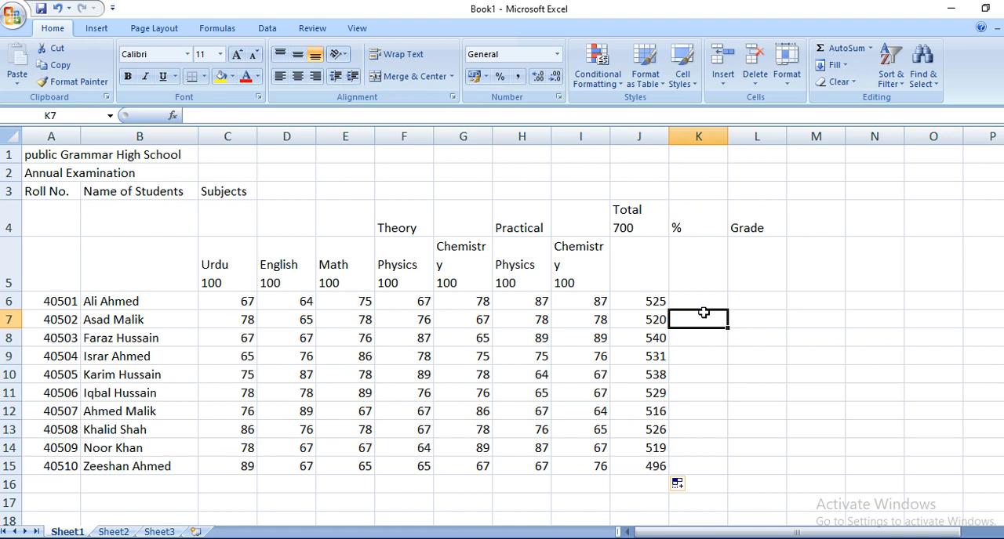
pyautogui.click(704, 296)
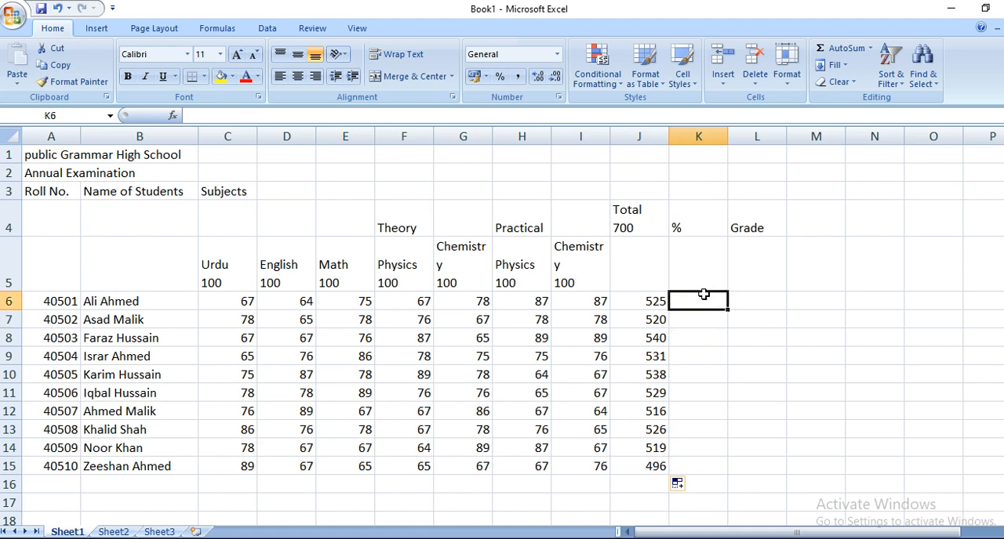
pyautogui.write('=')
pyautogui.click(653, 300)
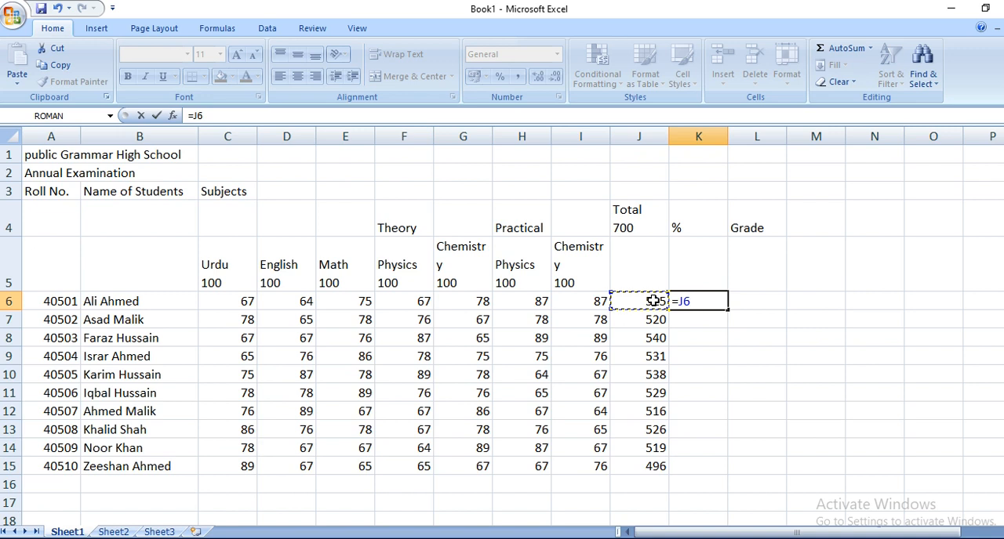
pyautogui.press('BackSpace')
pyautogui.write('/')
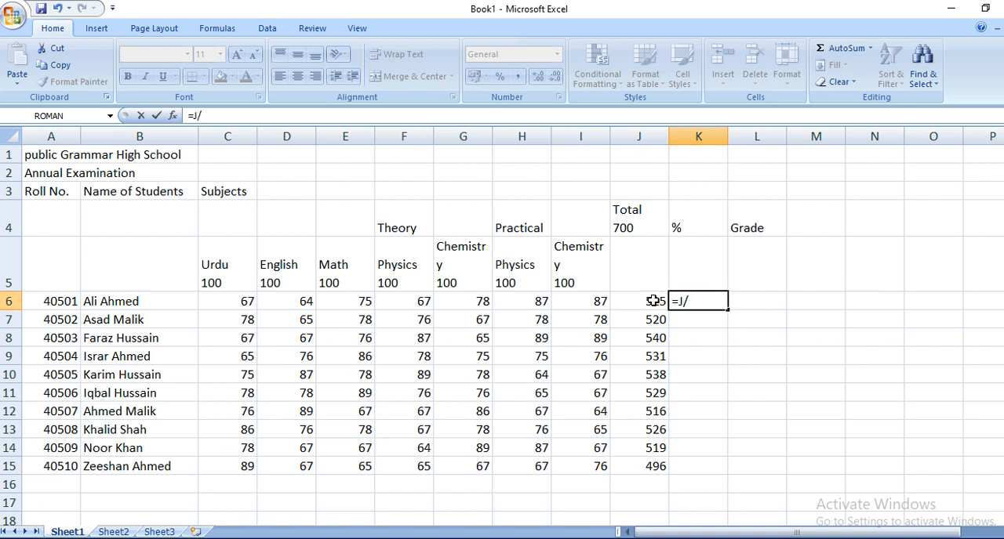
pyautogui.write('700')
pyautogui.press('Return')
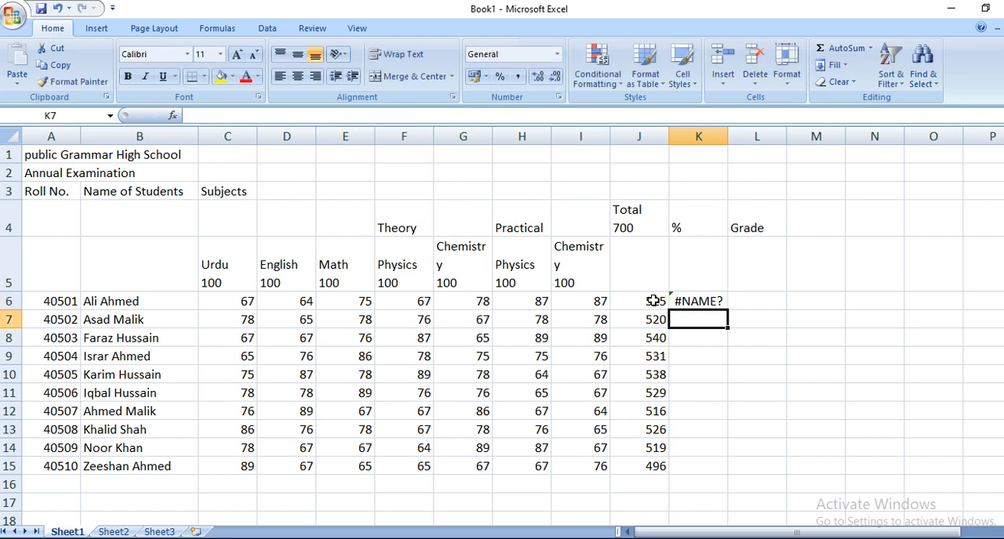
# Step: Correct the percentage formula in K6 to =J6/700
pyautogui.press('Up')
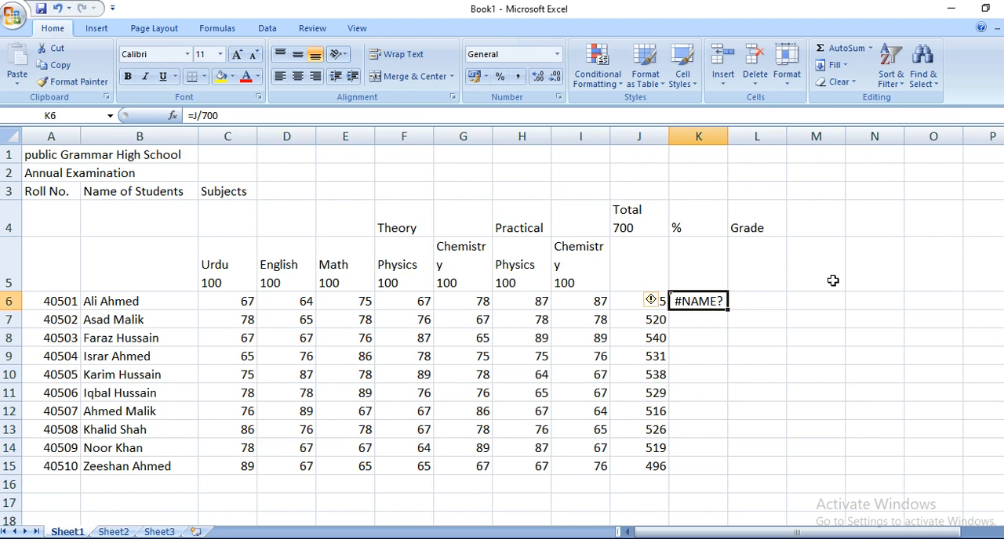
pyautogui.click(200, 116)
pyautogui.press('BackSpace')
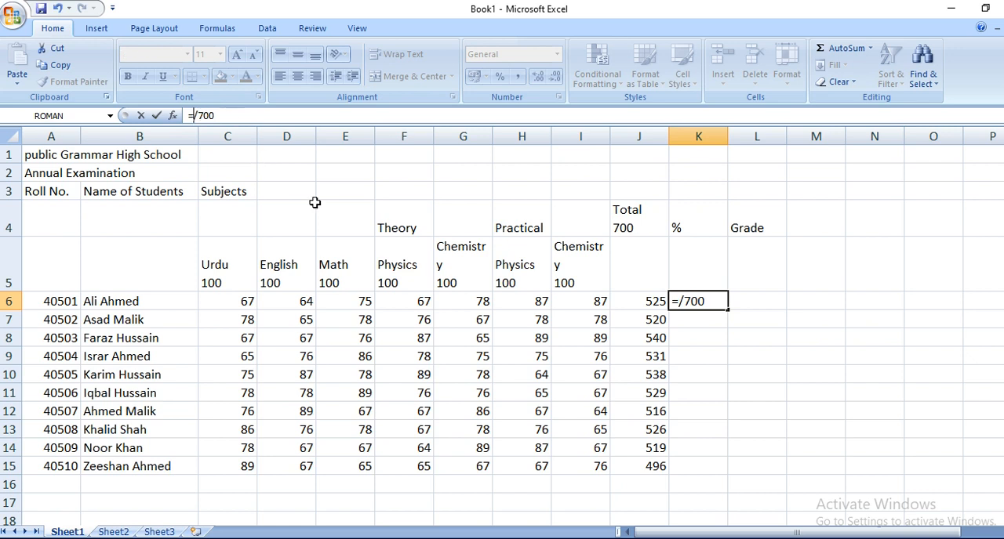
pyautogui.click(640, 301)
pyautogui.press('Return')
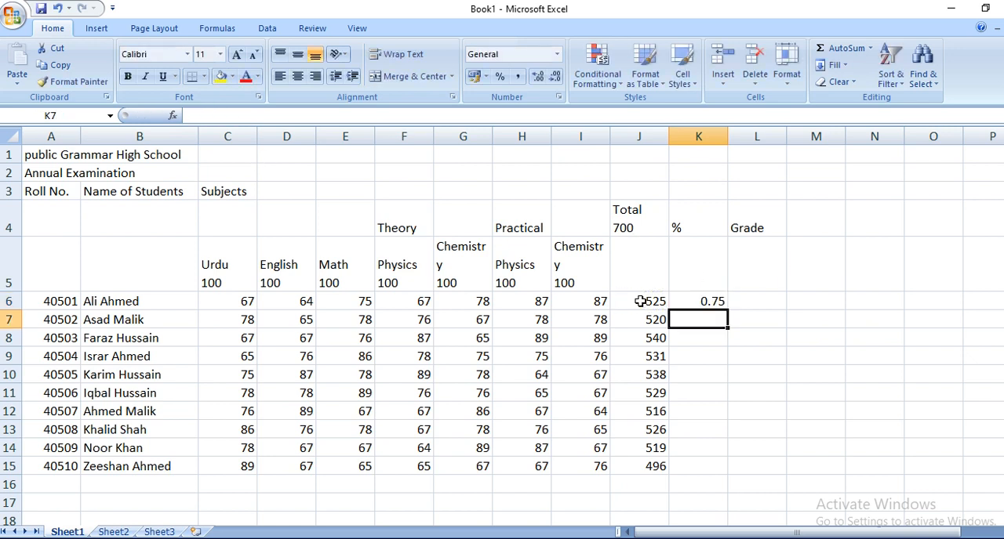
pyautogui.press('Up')
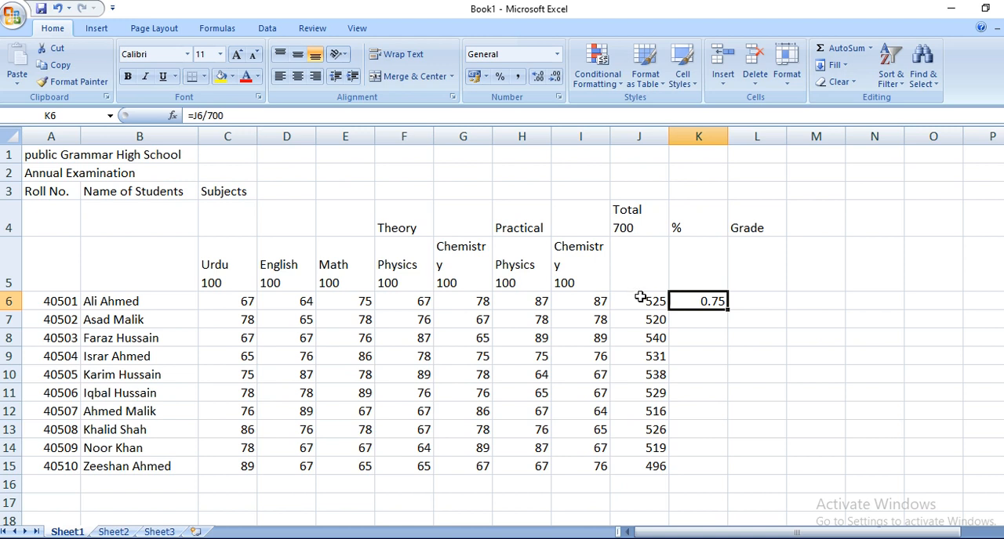
# Step: Recheck the percentage formula in K6 and clear it from the cell
pyautogui.click(229, 116)
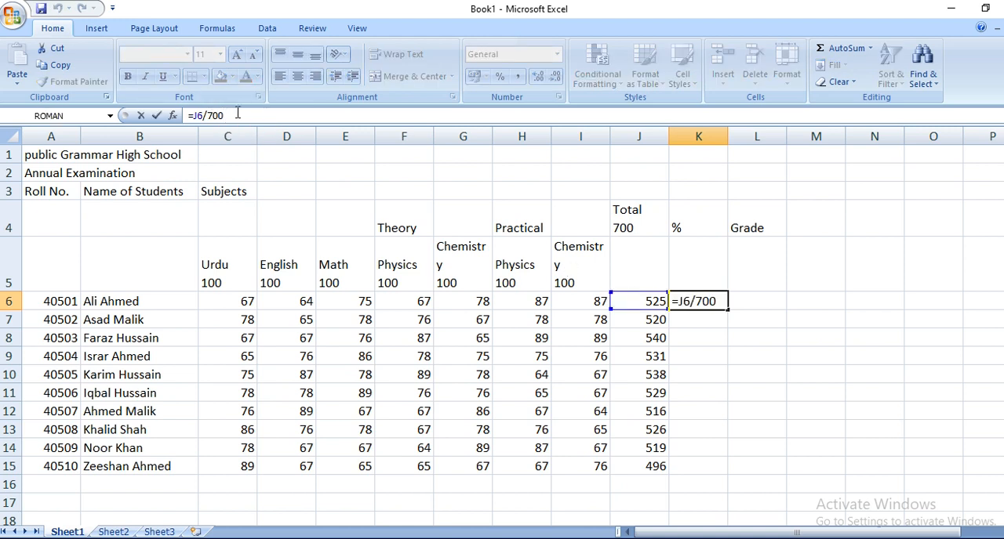
pyautogui.press('Return')
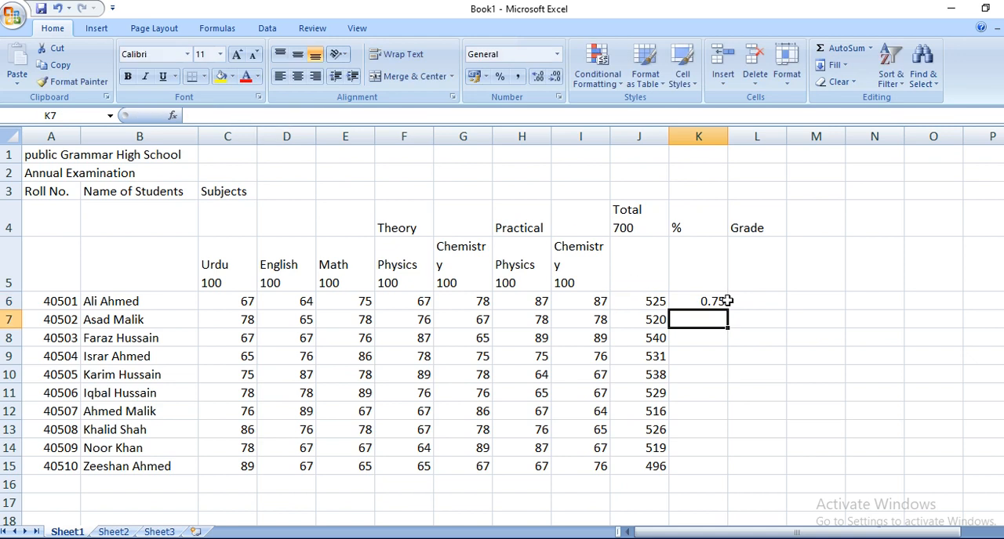
pyautogui.click(704, 305)
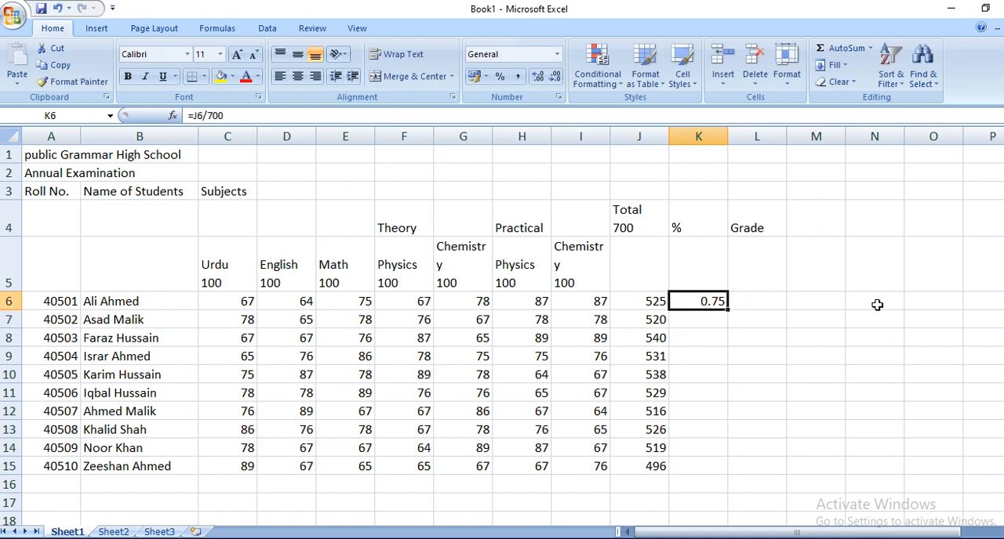
pyautogui.press('Delete')
# Step: Enter the maximum marks 700 as a separate number in J5, below the Total heading
pyautogui.click(624, 232)
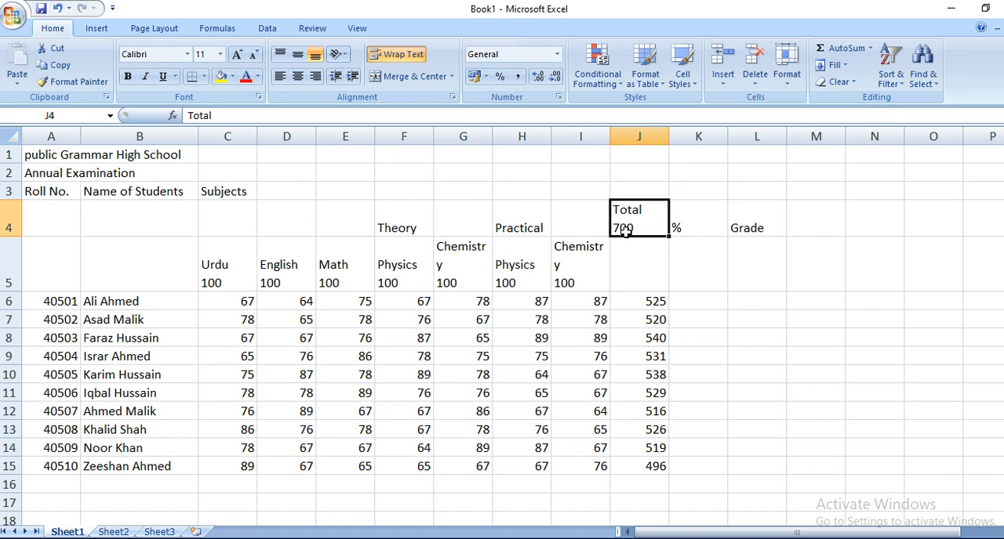
pyautogui.click(634, 258)
pyautogui.write('700')
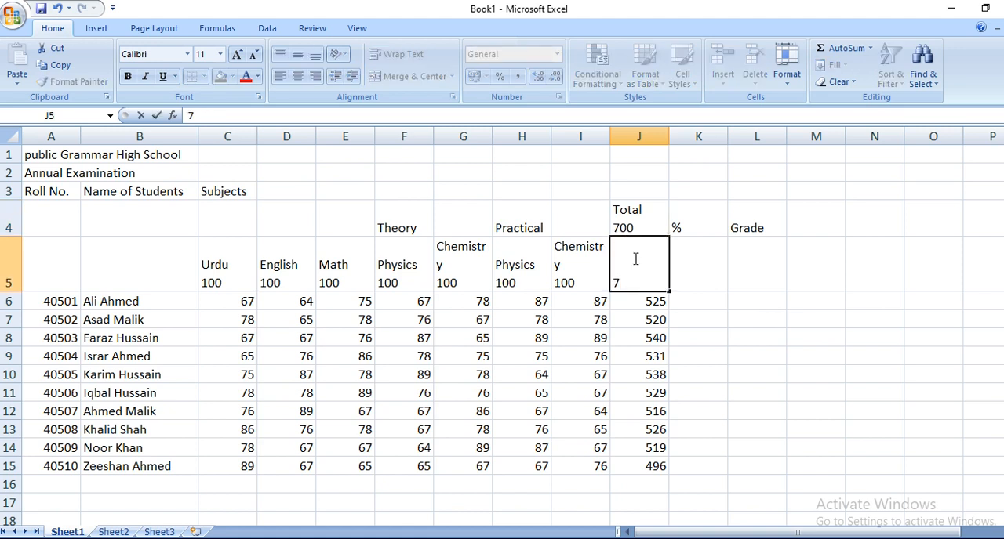
pyautogui.click(695, 310)
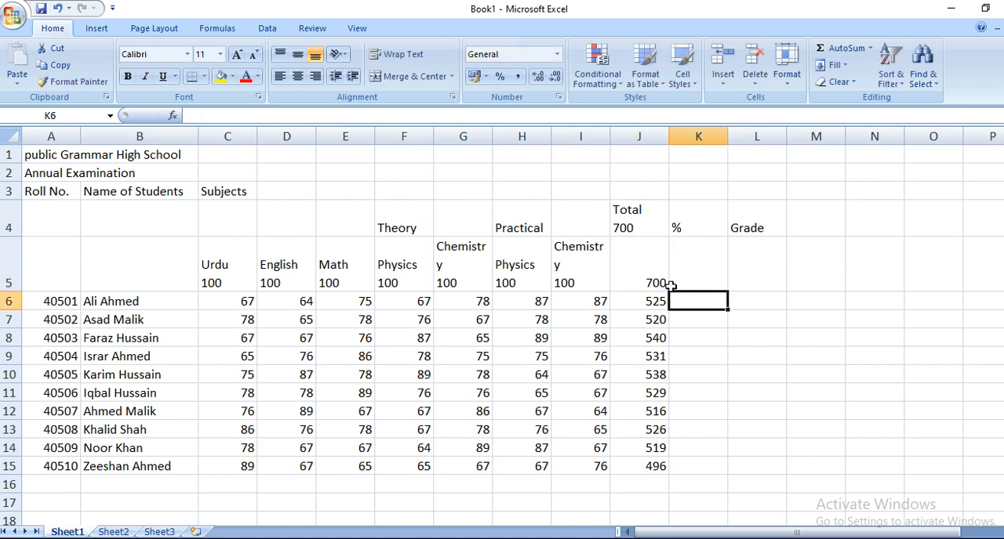
pyautogui.click(647, 275)
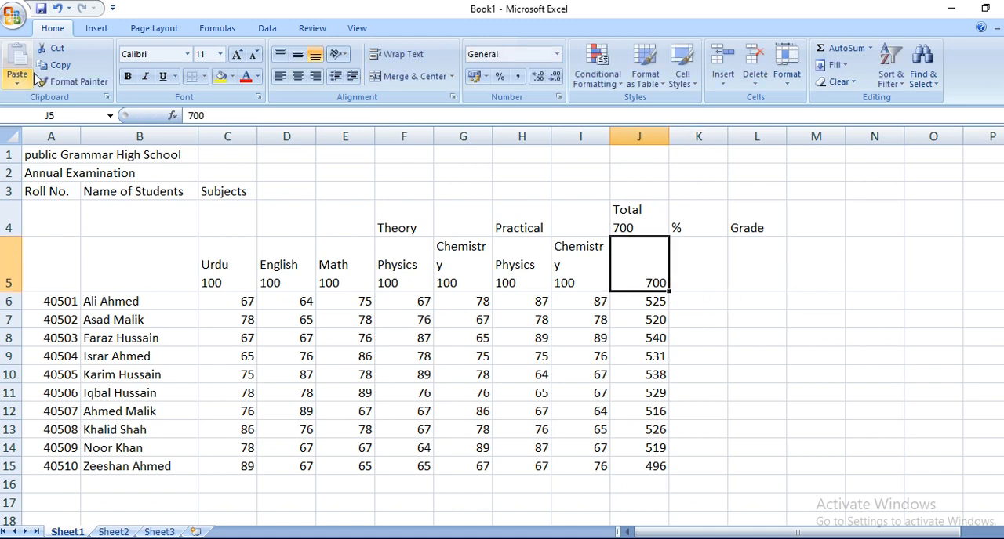
pyautogui.click(40, 116)
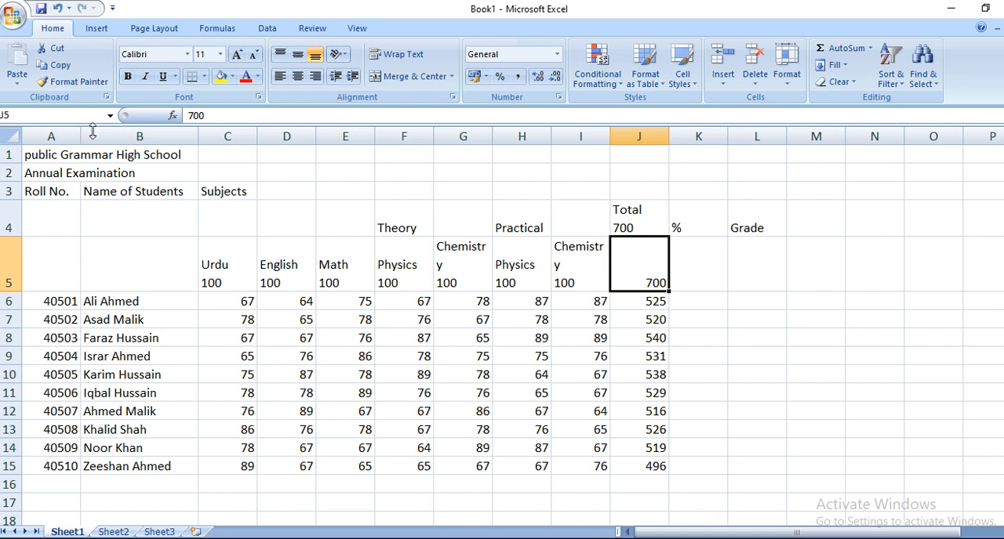
pyautogui.click(648, 274)
# Step: Calculate the first student's percentage in K6 with the formula =J6/$J$5, keeping the maximum-marks cell as an absolute reference
pyautogui.click(692, 299)
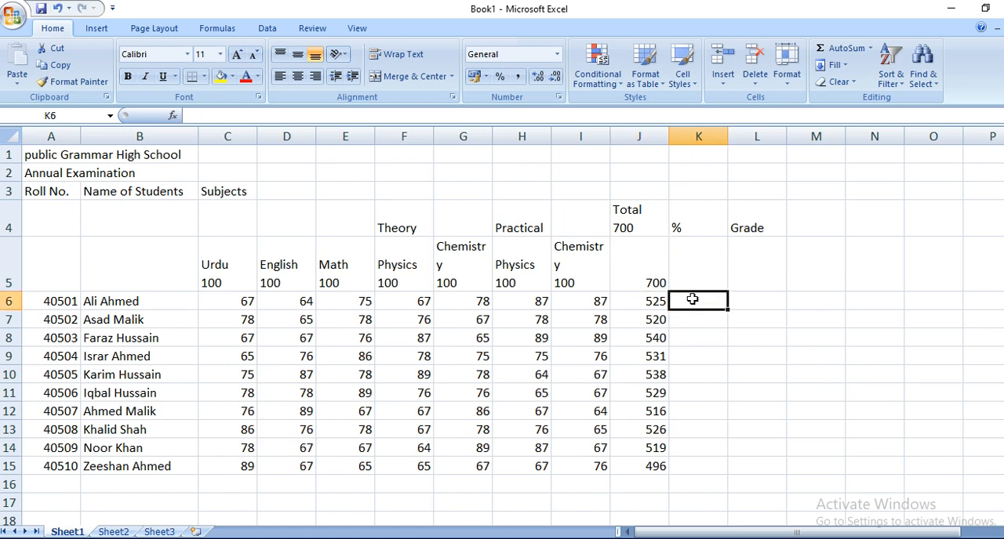
pyautogui.write('=')
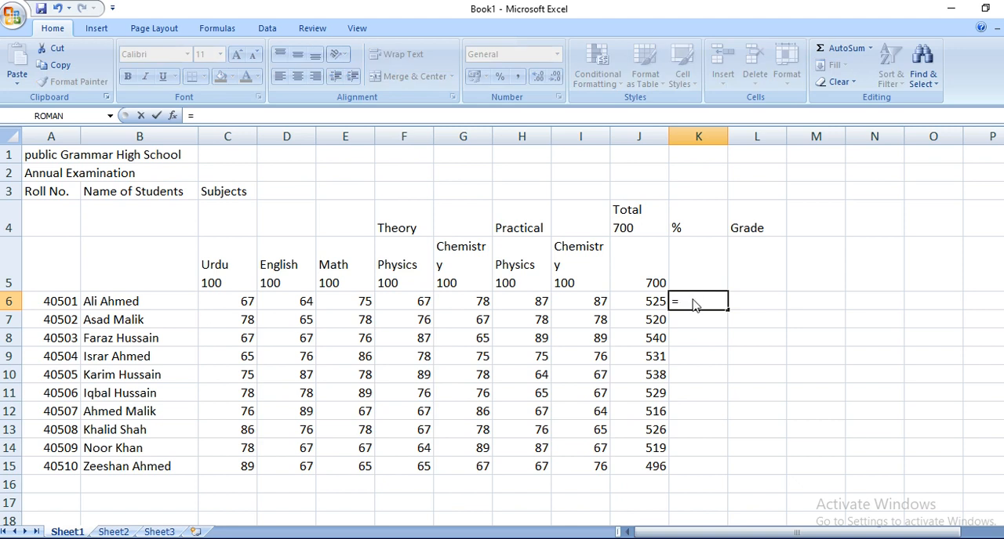
pyautogui.click(630, 301)
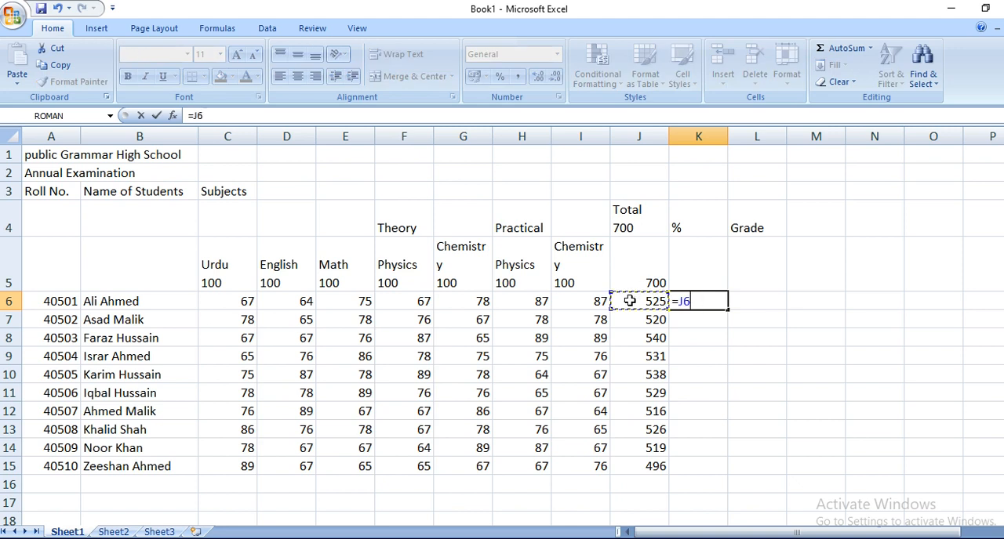
pyautogui.write('/')
pyautogui.click(636, 282)
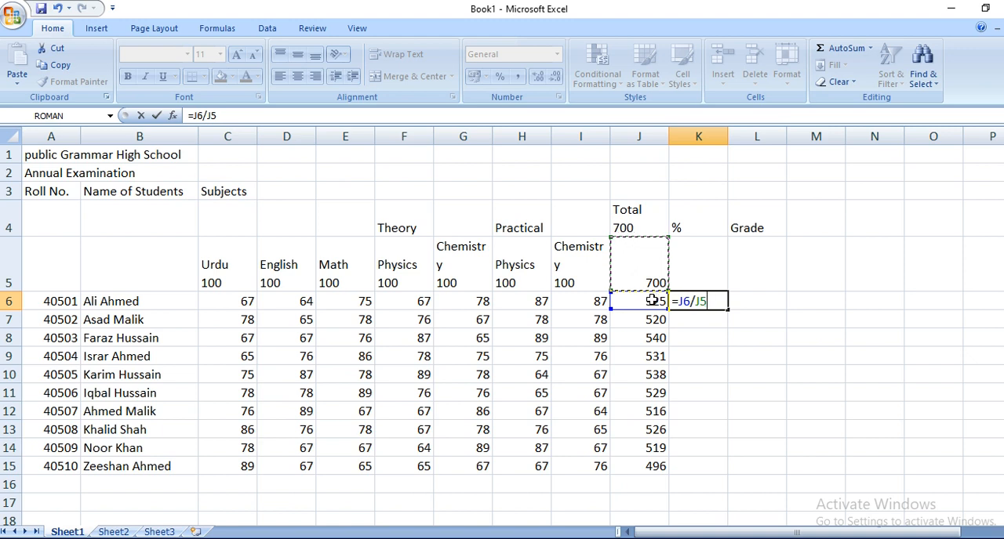
pyautogui.click(697, 302)
pyautogui.write('$')
pyautogui.click(708, 301)
pyautogui.write('$')
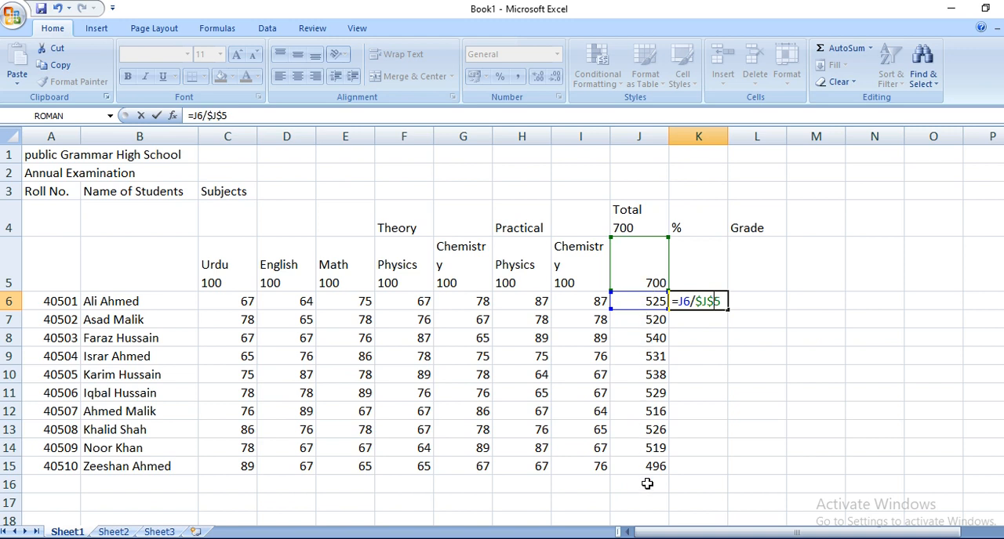
pyautogui.press('Return')
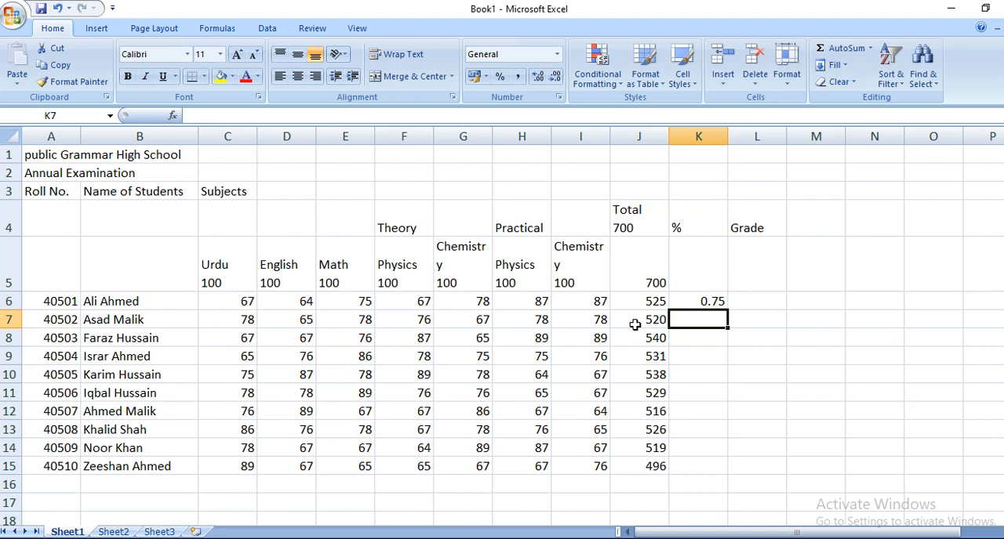
# Step: Format K6 as a percentage with two decimal places and fill its formula down to K15
pyautogui.click(709, 304)
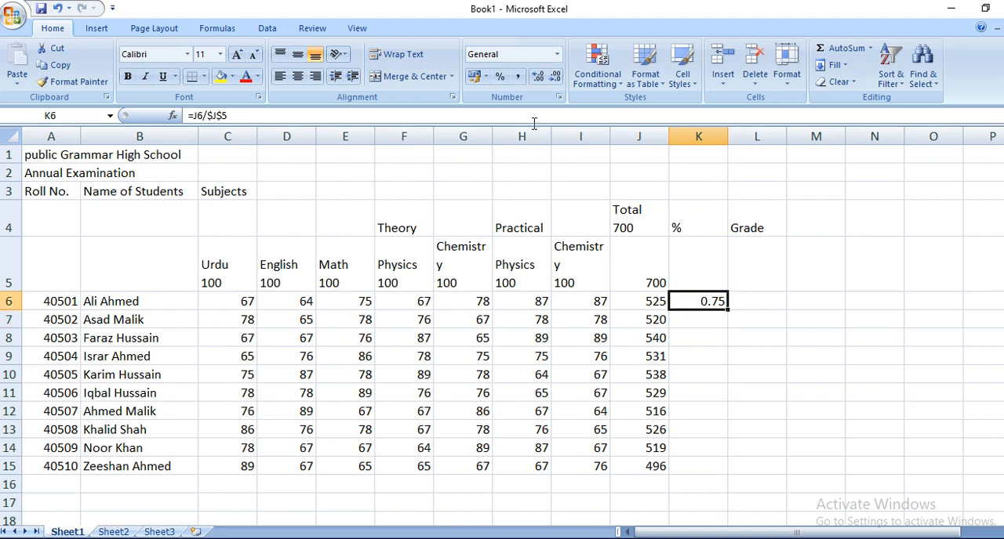
pyautogui.click(501, 78)
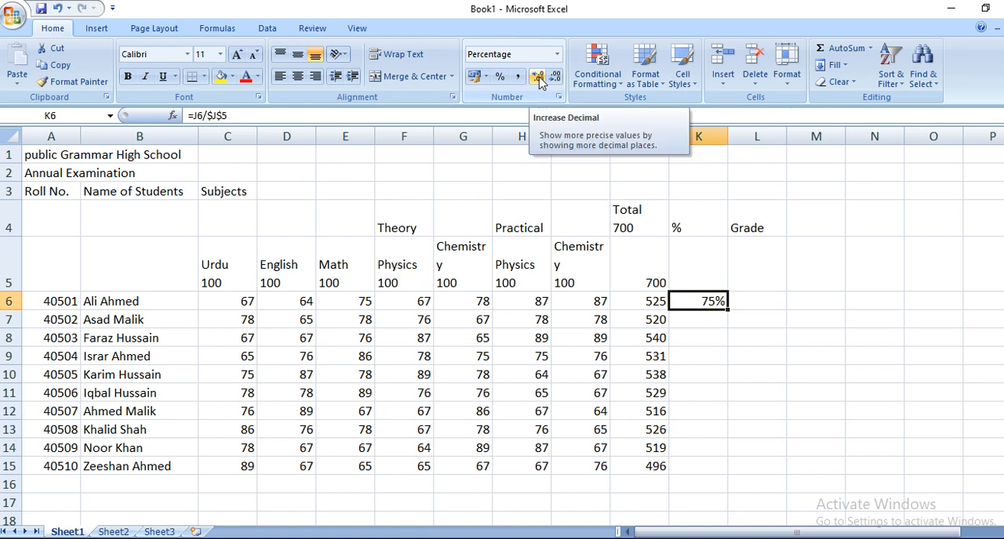
pyautogui.click(539, 79)
pyautogui.click(539, 79)
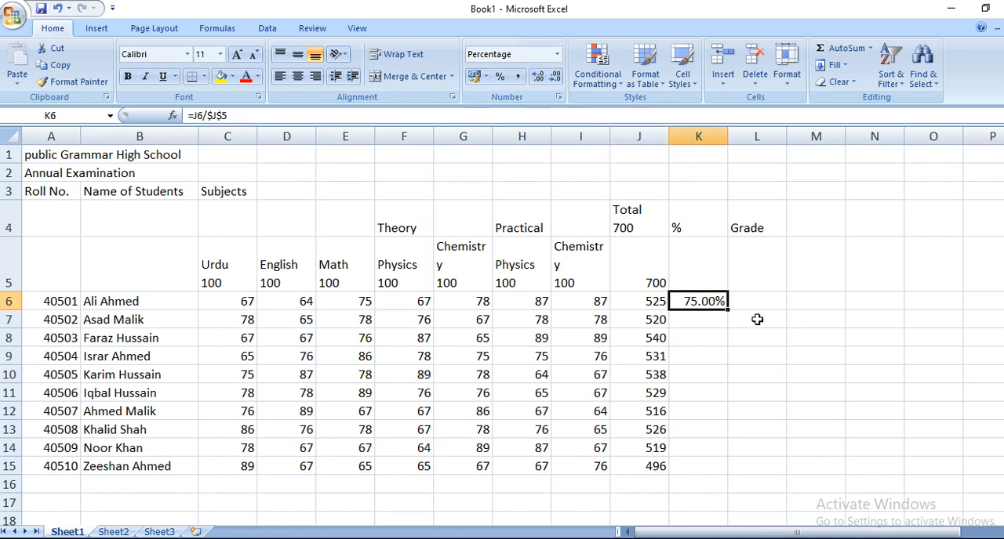
pyautogui.moveTo(726, 311); pyautogui.dragTo(730, 475)
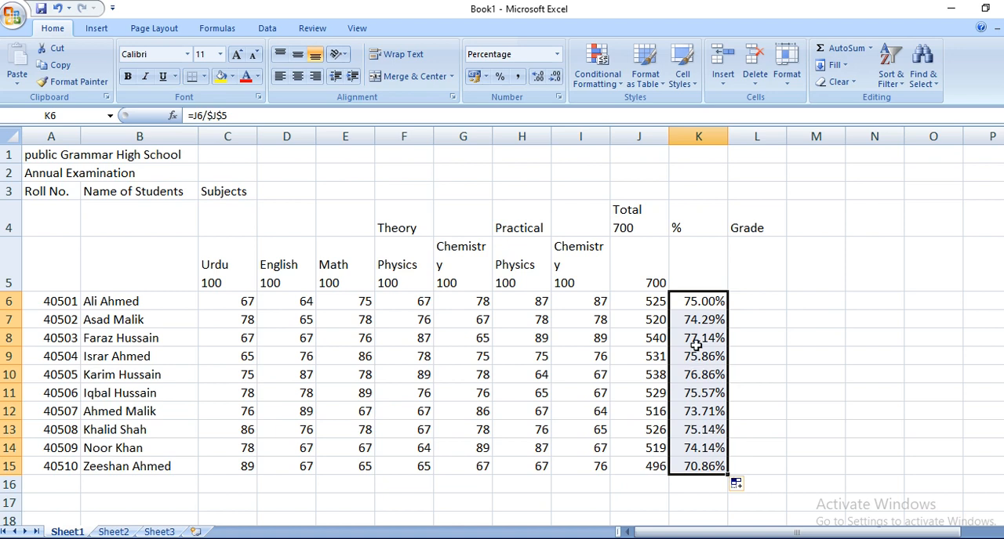
# Step: Examine the total and percentage formulas in J6 and K6 and the empty grade cell beside them
pyautogui.click(689, 301)
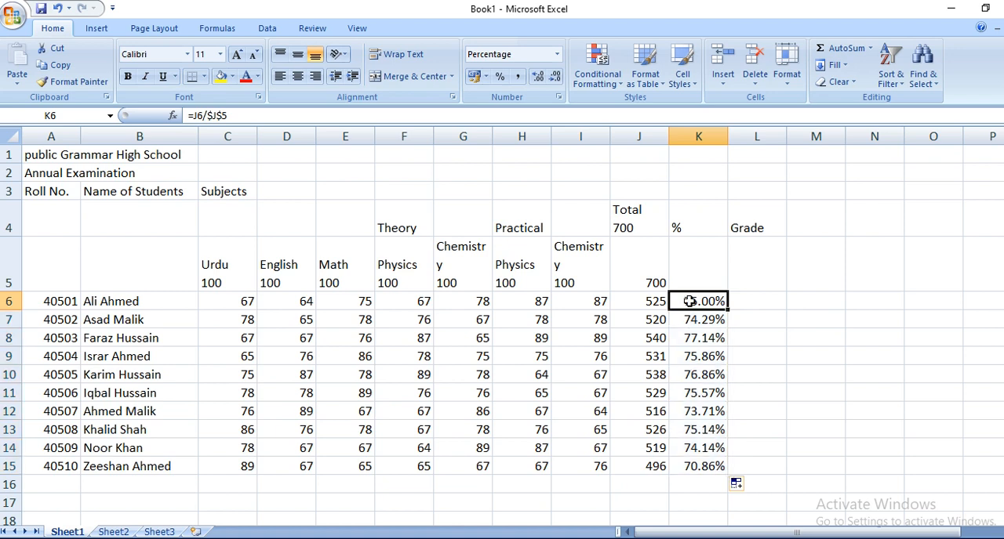
pyautogui.click(751, 301)
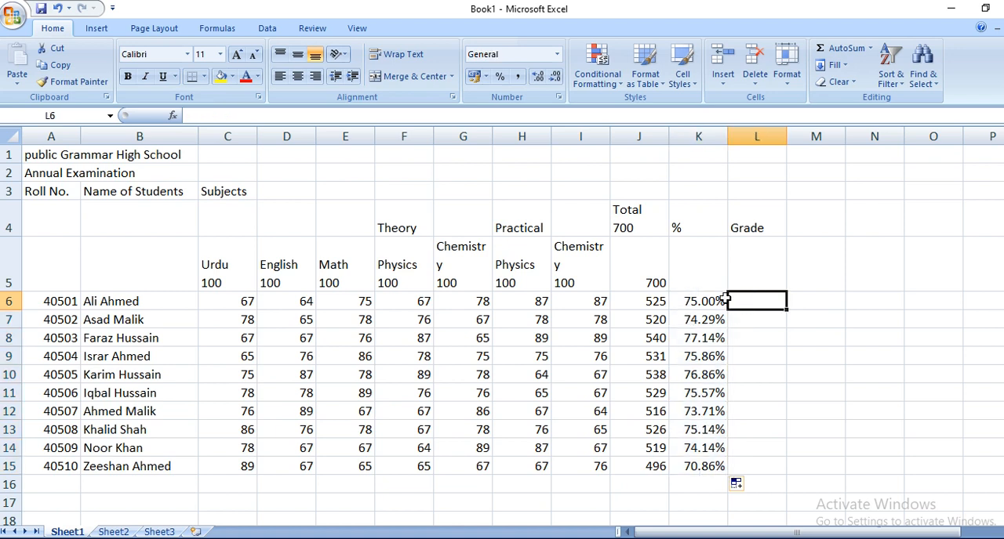
pyautogui.click(702, 305)
pyautogui.click(637, 305)
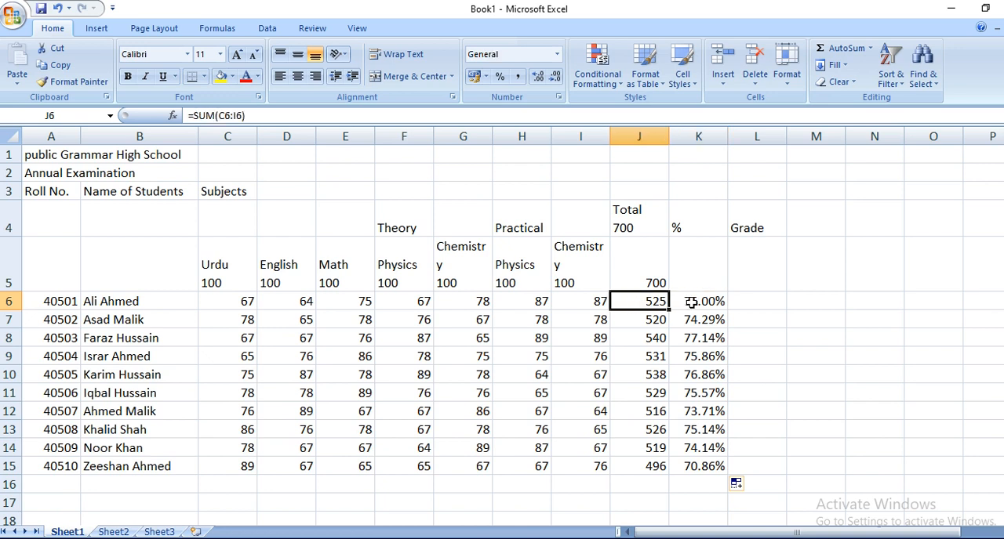
pyautogui.click(692, 302)
pyautogui.click(644, 304)
pyautogui.click(704, 302)
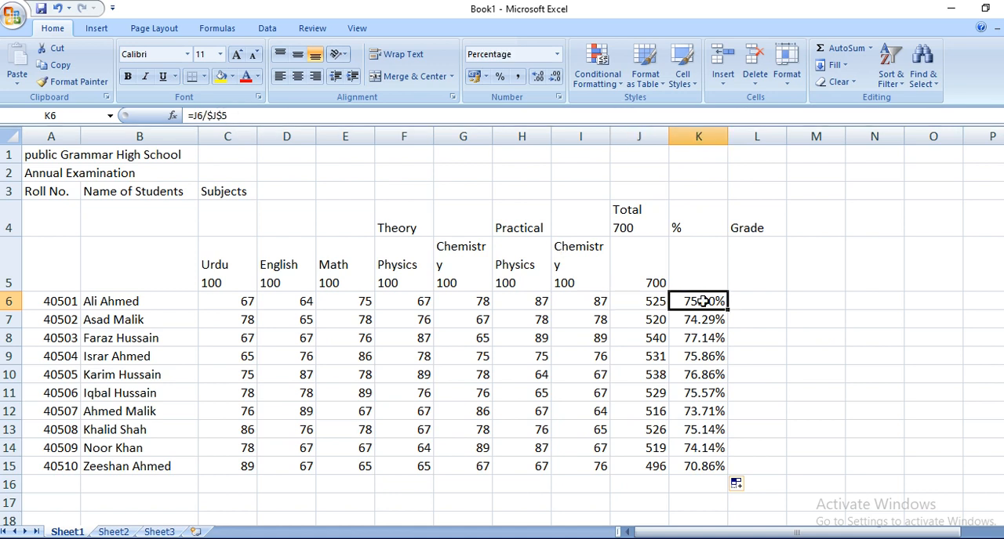
pyautogui.click(752, 302)
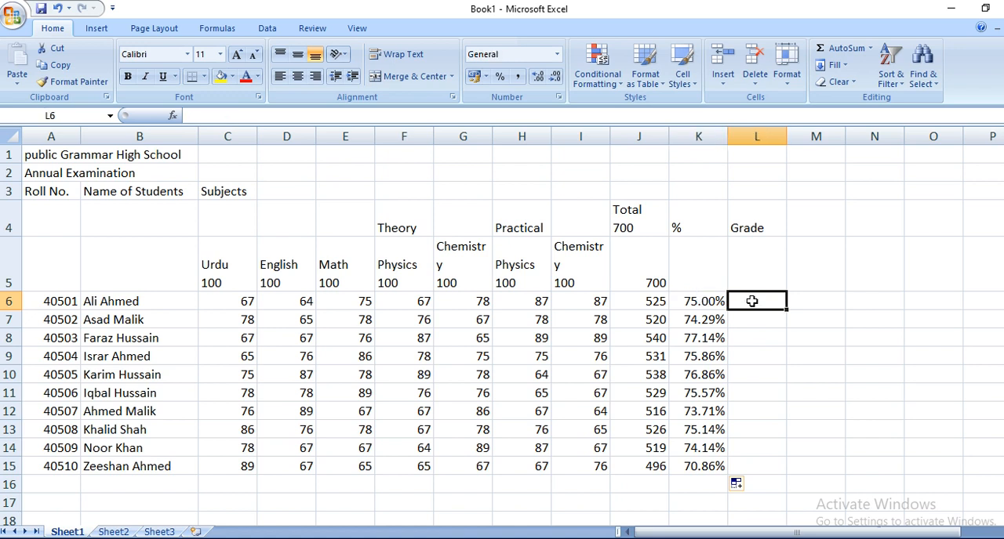
pyautogui.click(638, 304)
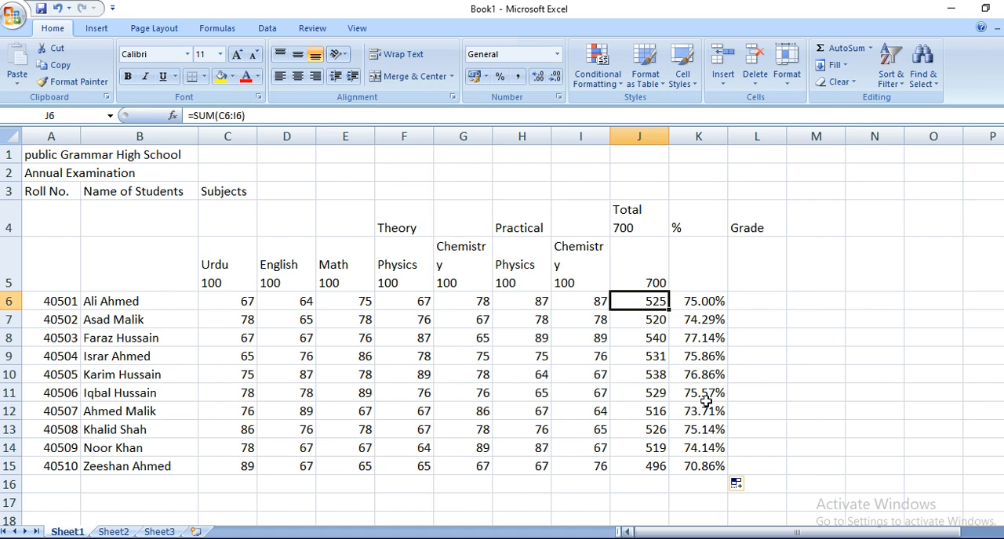
# Step: Begin the first student's grade formula in L6 with an IF test for K6>=90%
pyautogui.click(761, 301)
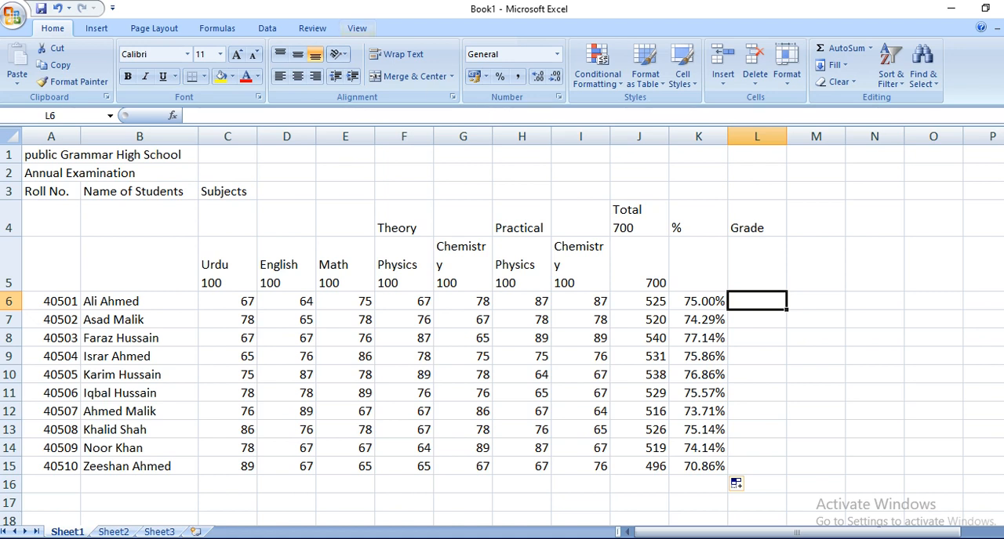
pyautogui.click(218, 28)
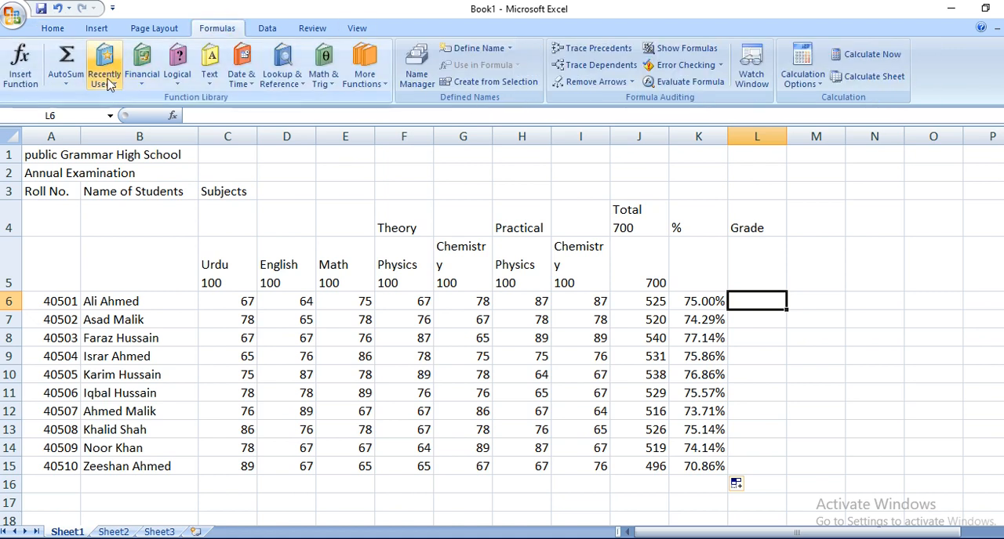
pyautogui.click(172, 79)
pyautogui.click(173, 81)
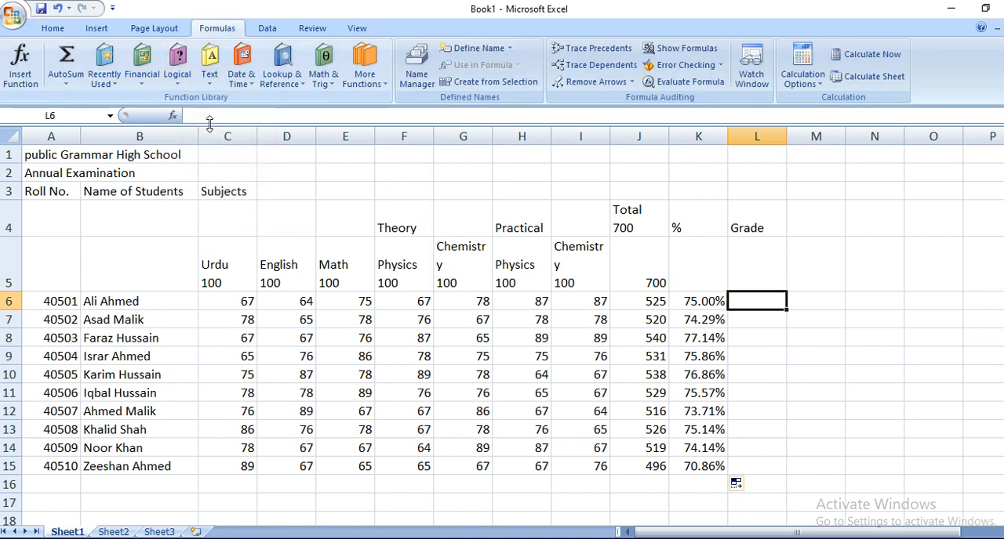
pyautogui.write('=')
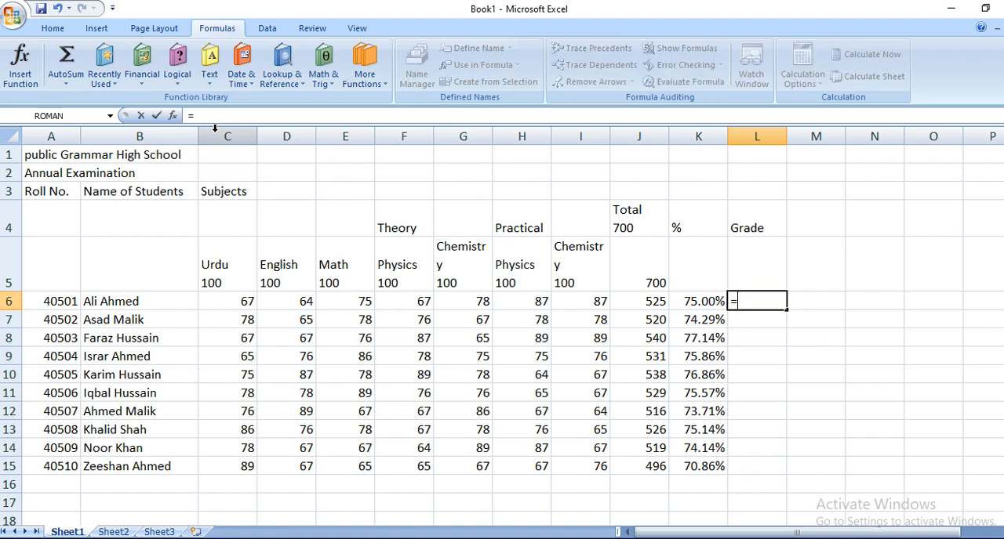
pyautogui.write('if')
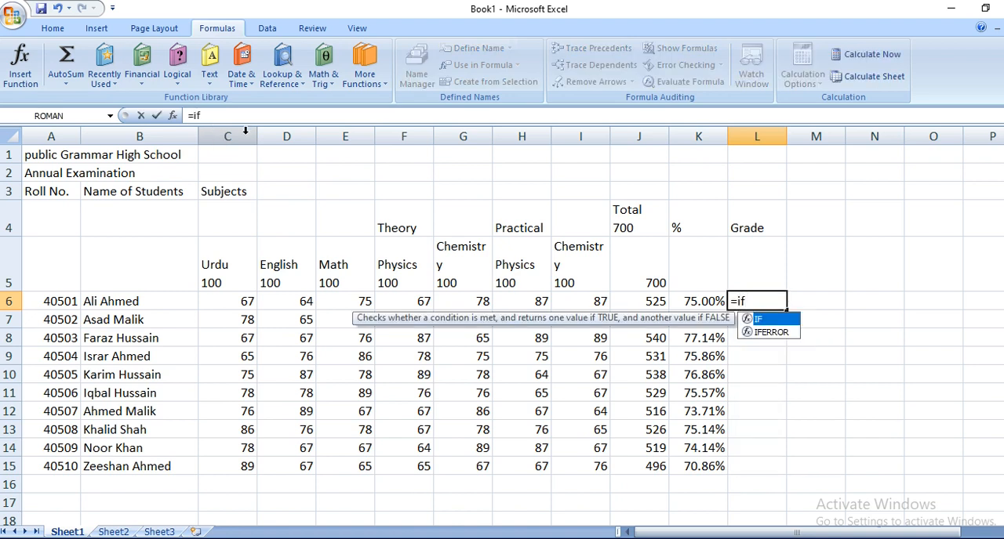
pyautogui.doubleClick(761, 320)
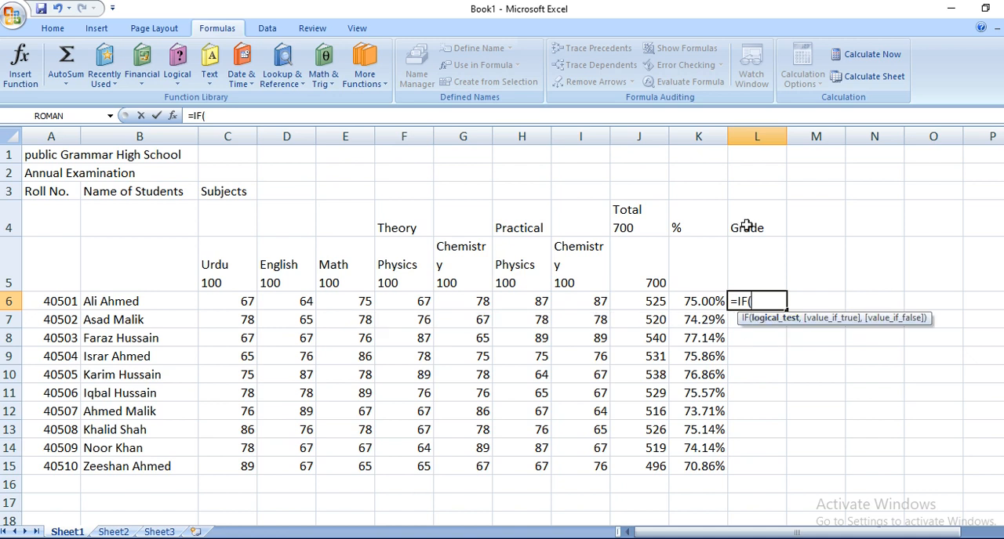
pyautogui.click(692, 301)
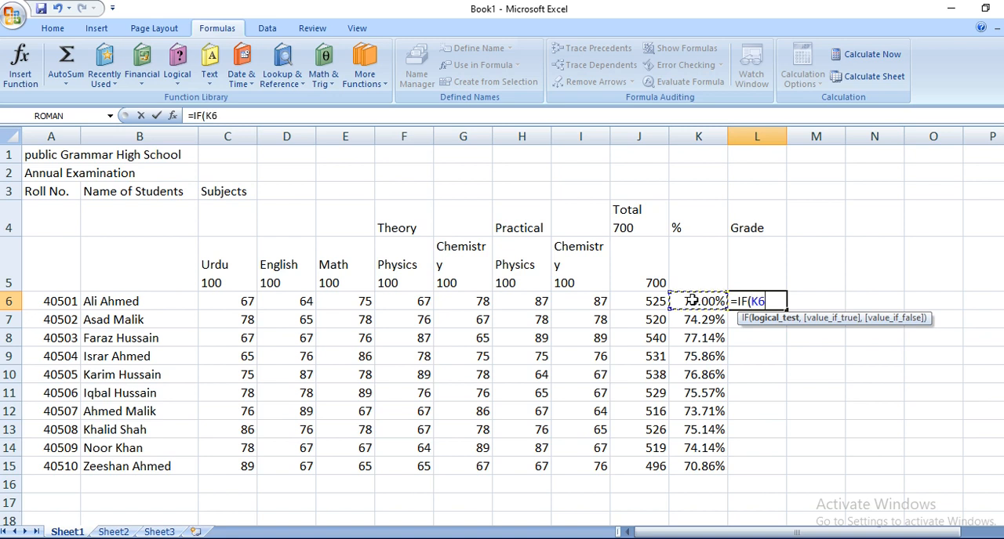
pyautogui.write('>=90')
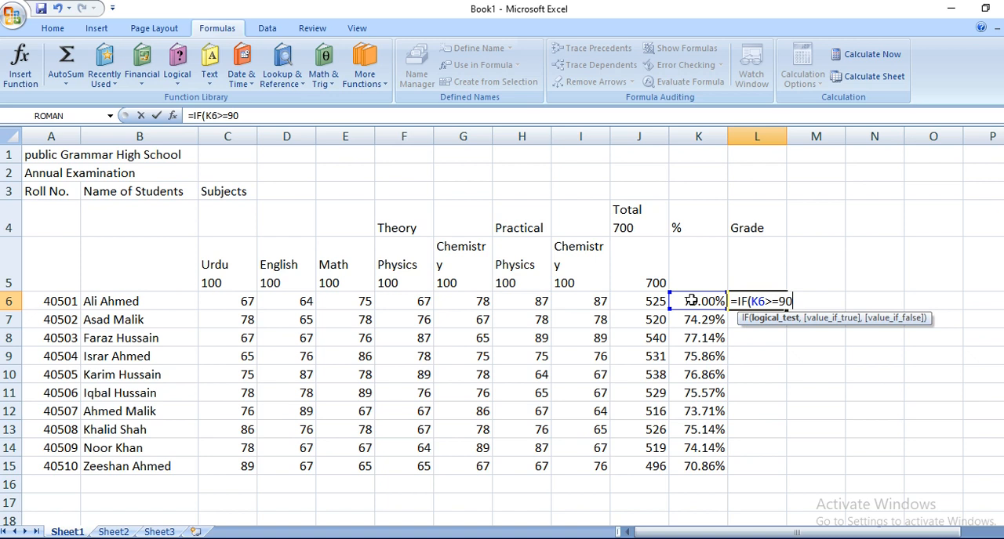
pyautogui.write('%,')
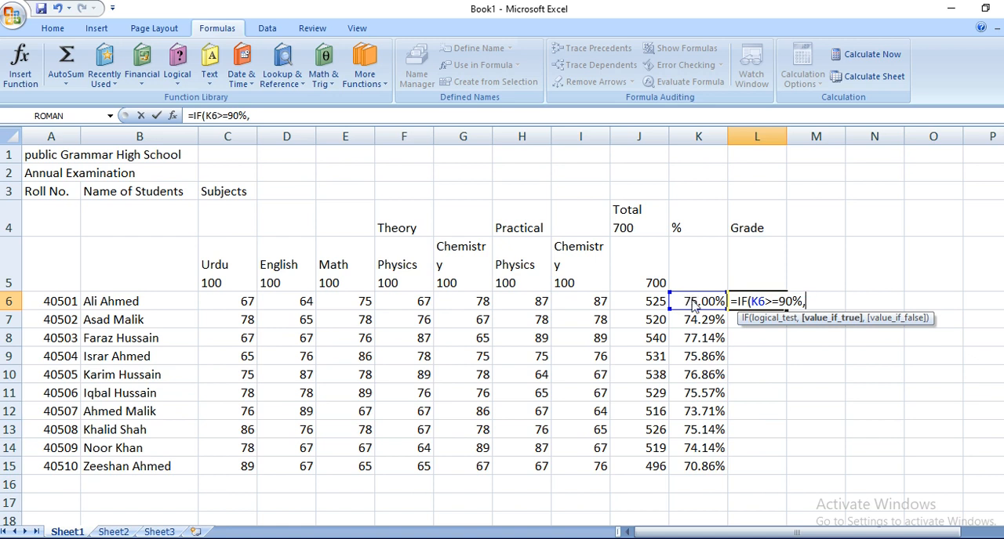
pyautogui.write('Ä')
# Step: Add a pair of empty quotation marks as the value if true and commit the formula =IF(K6>=90%,"") in L6
pyautogui.press('BackSpace')
pyautogui.write('Ä')
pyautogui.press('BackSpace')
pyautogui.write('""')
pyautogui.click(690, 300)
pyautogui.press('Right')
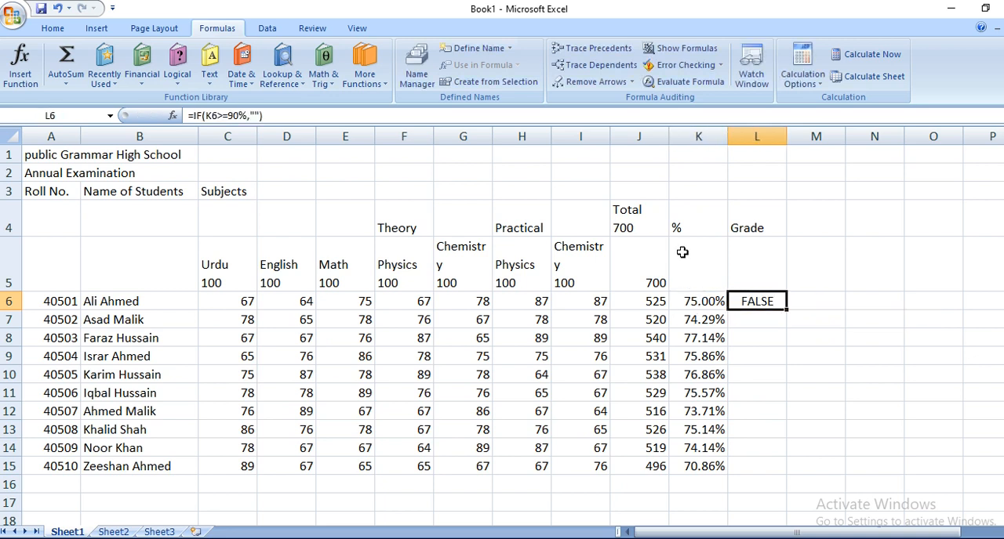
# Step: Insert A+ between the quotation marks as the value if true in L6's grade formula
pyautogui.click(253, 116)
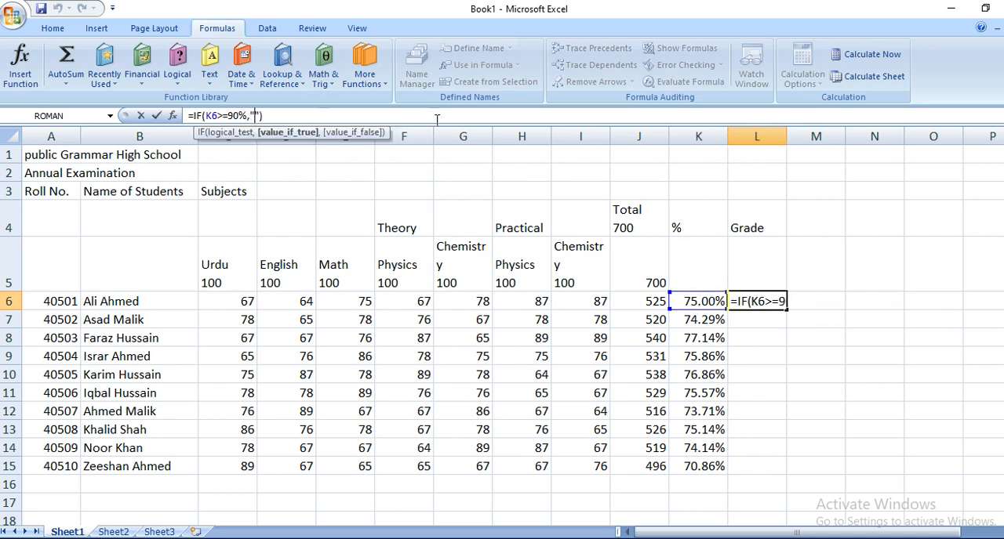
pyautogui.write('A+')
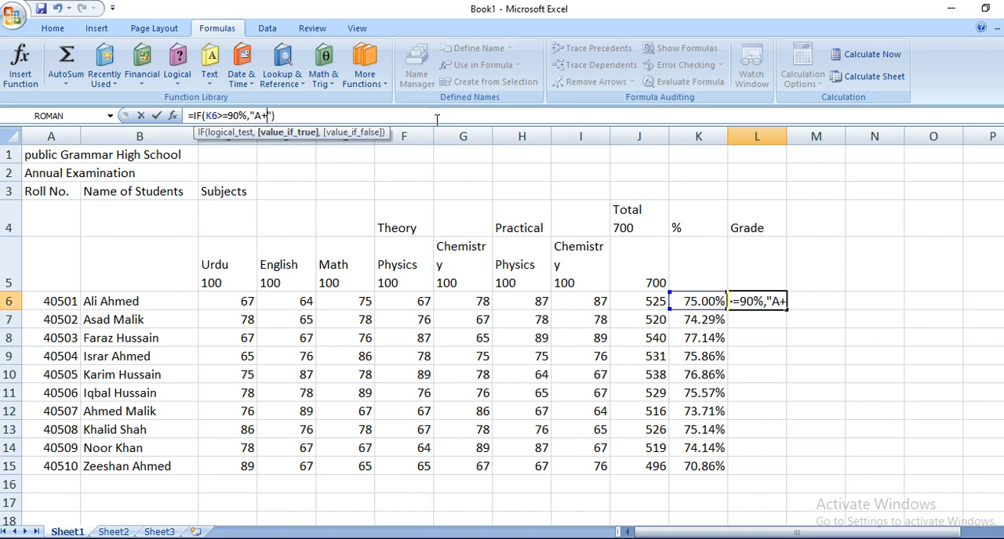
pyautogui.click(437, 120)
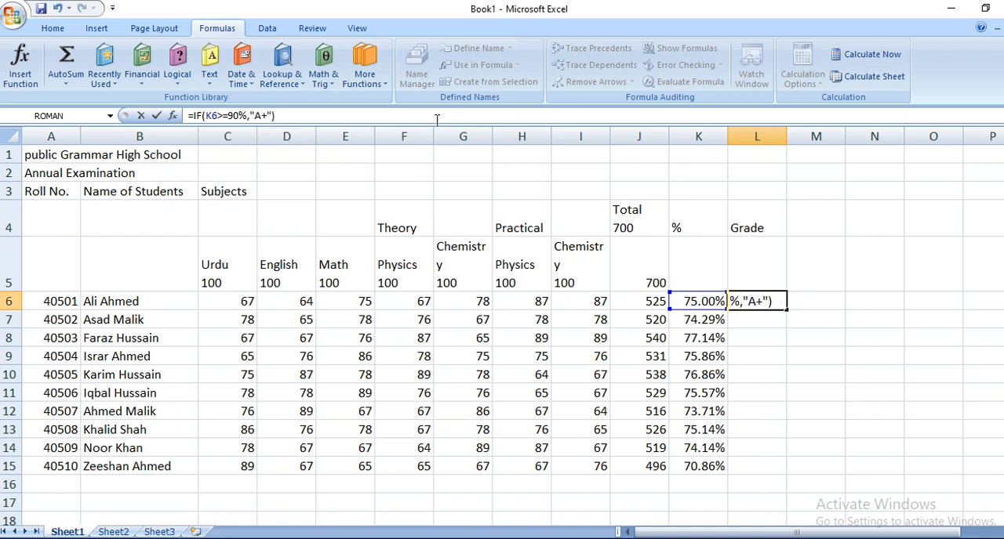
# Step: Nest a second IF function as the value if false in L6's grade formula
pyautogui.press('Left')
pyautogui.write(',')
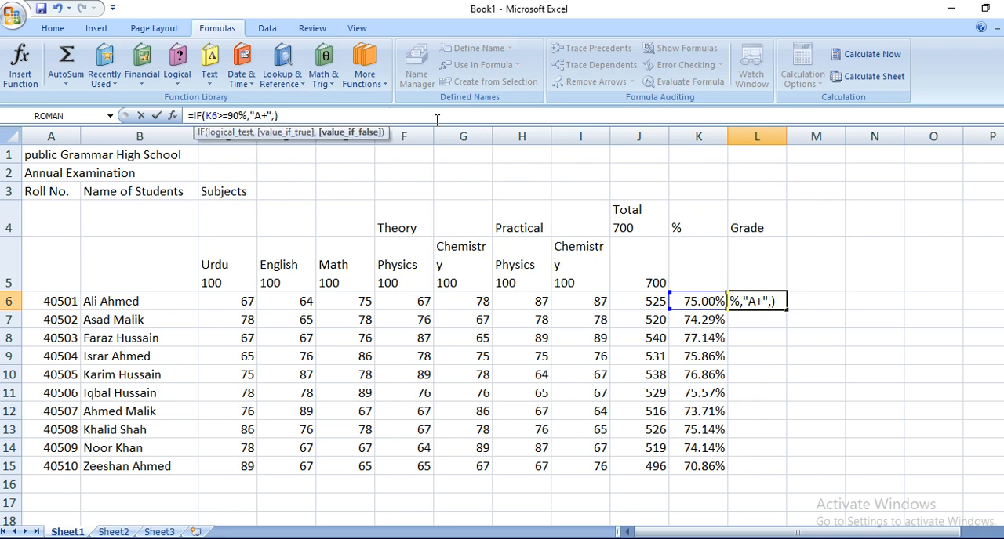
pyautogui.write('if')
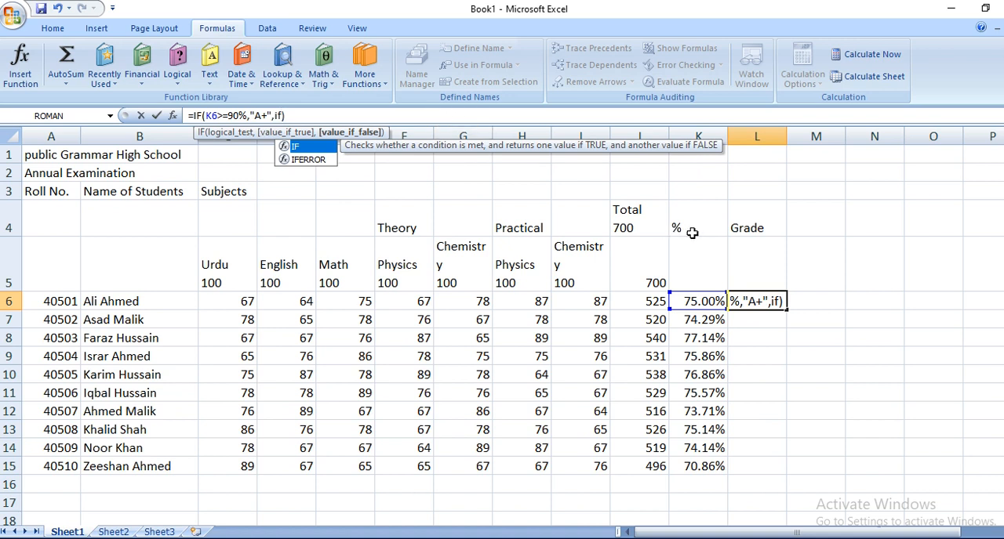
pyautogui.doubleClick(779, 300)
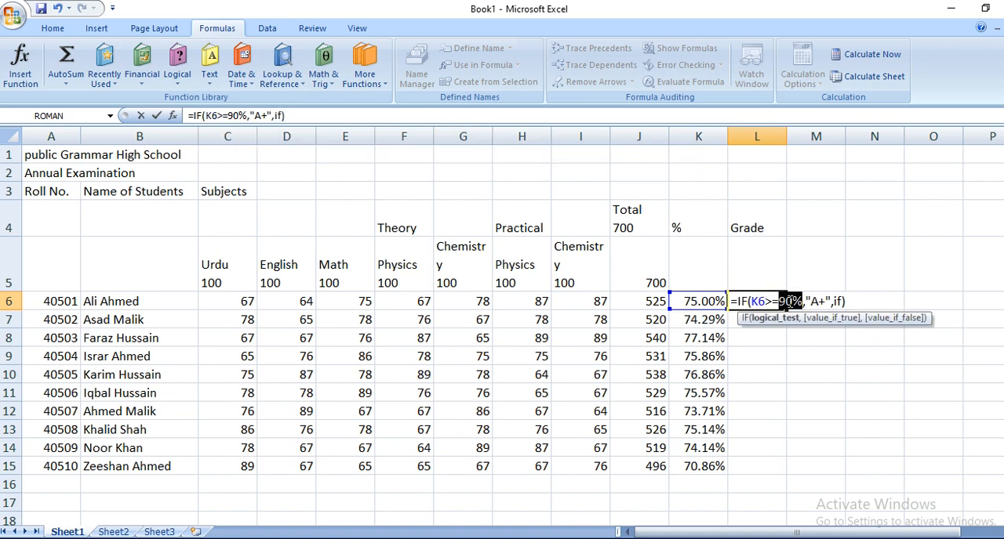
pyautogui.click(845, 303)
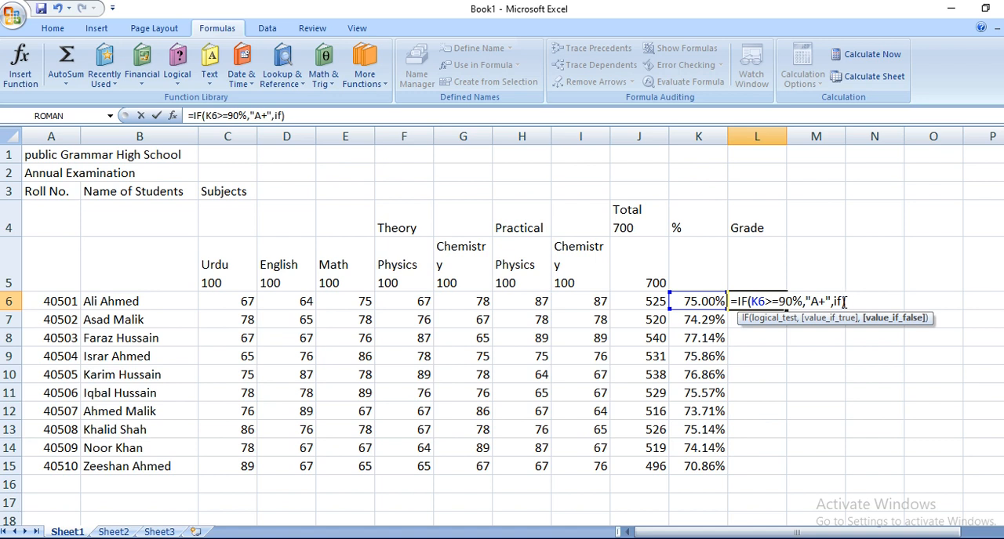
pyautogui.press('BackSpace')
pyautogui.press('BackSpace')
pyautogui.write('i')
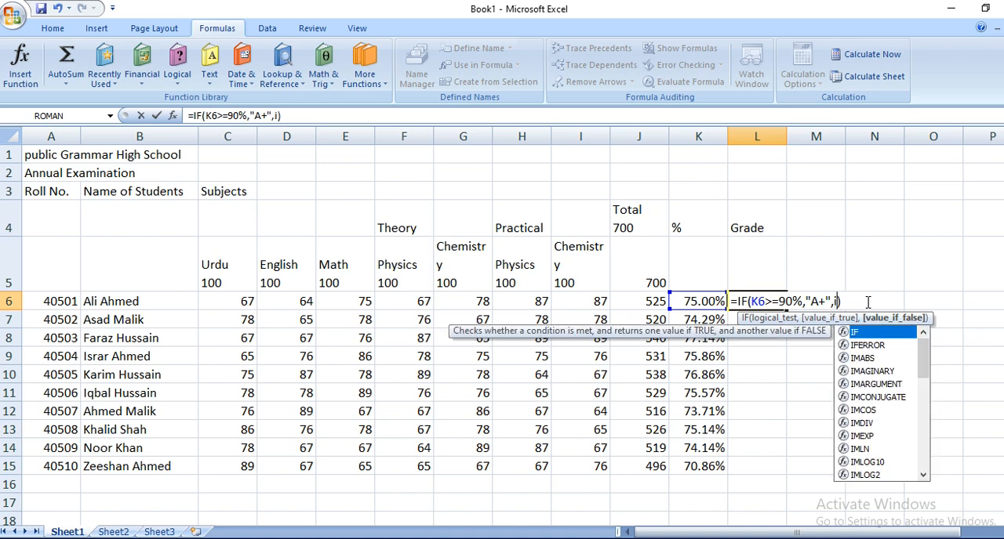
pyautogui.doubleClick(858, 332)
# Step: Set the second IF's test to K6>=80% with empty quotation marks as value if true, and try to commit L6's formula
pyautogui.click(689, 304)
pyautogui.write('>=')
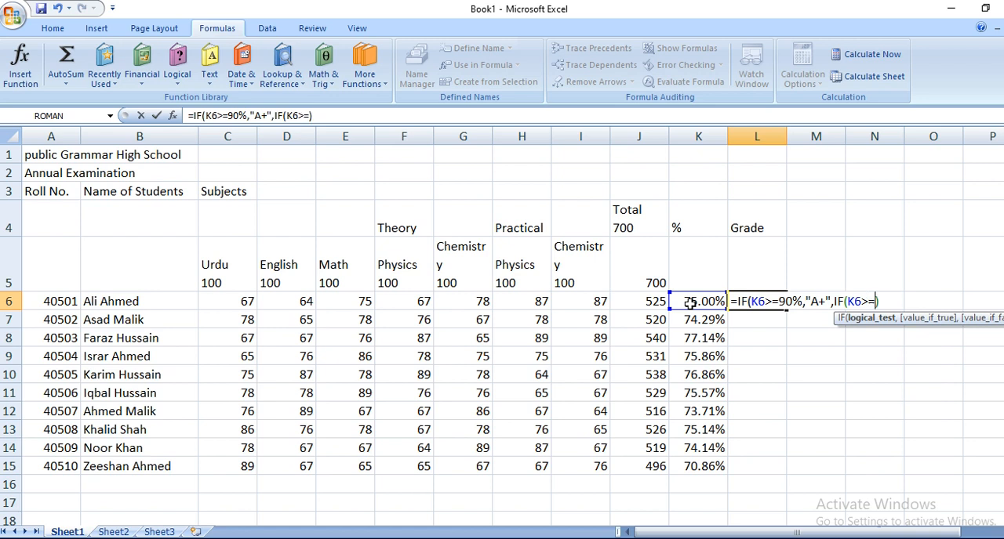
pyautogui.write('80%,""')
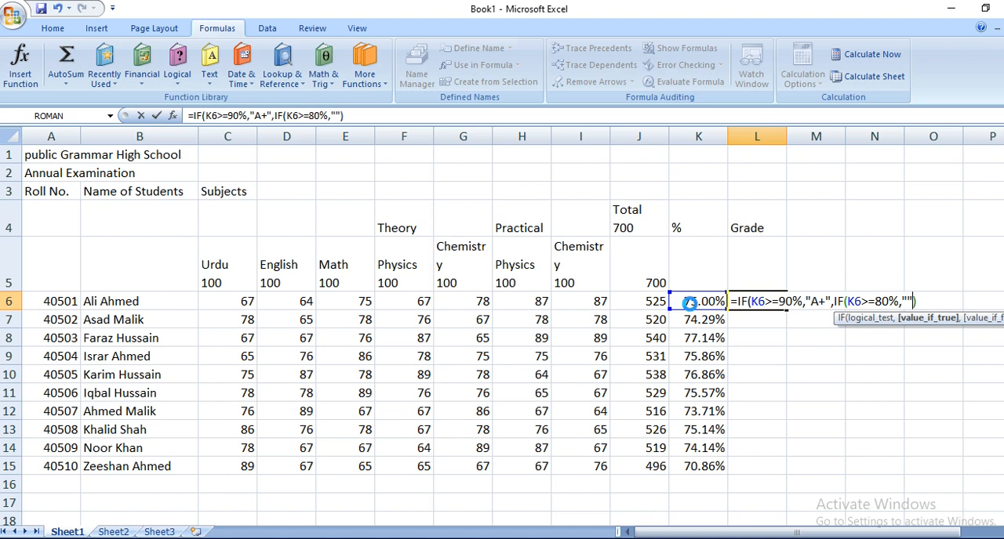
pyautogui.press('Return')
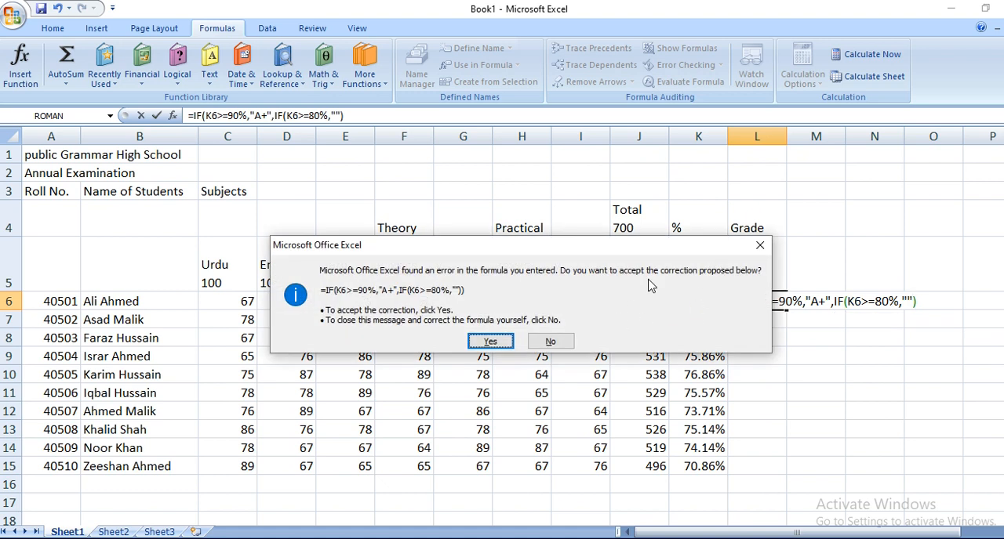
pyautogui.click(553, 342)
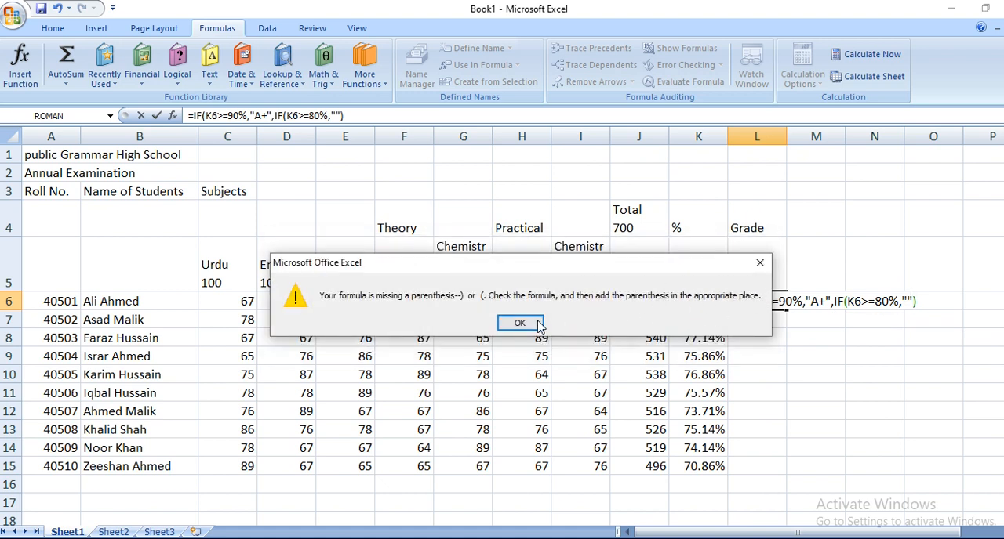
pyautogui.click(538, 324)
# Step: Insert A between the second IF's quotation marks and add a comma for its value if false
pyautogui.click(906, 301)
pyautogui.write('A')
pyautogui.press('Right')
pyautogui.write(',')
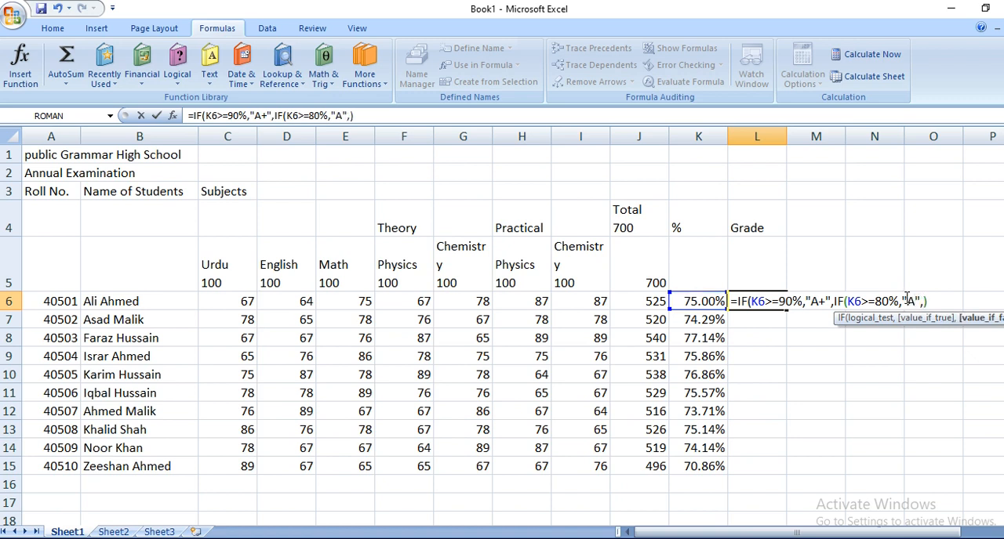
pyautogui.write('if')
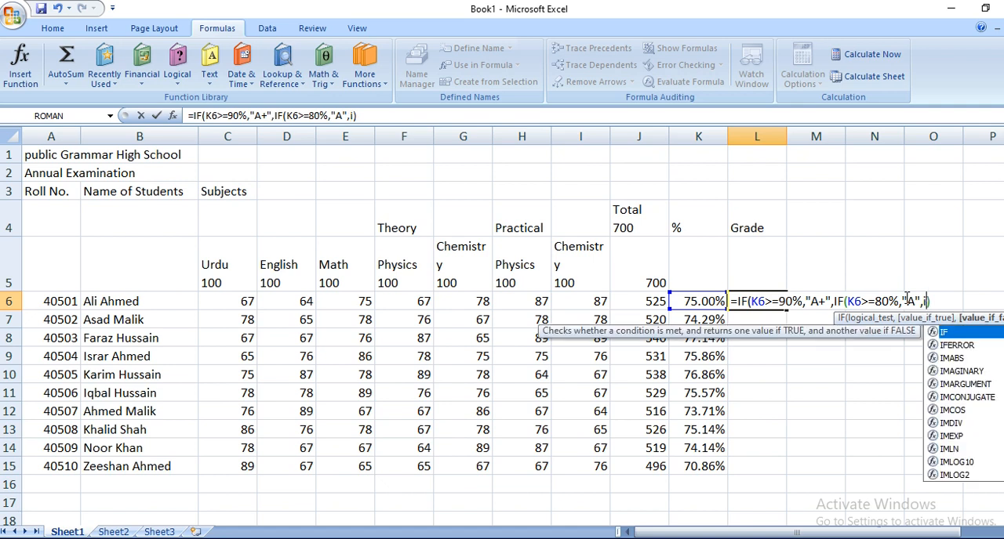
# Step: Nest a third IF in L6's grade formula that tests K6>=70% and returns "B", followed by a comma
pyautogui.doubleClick(957, 330)
pyautogui.click(708, 303)
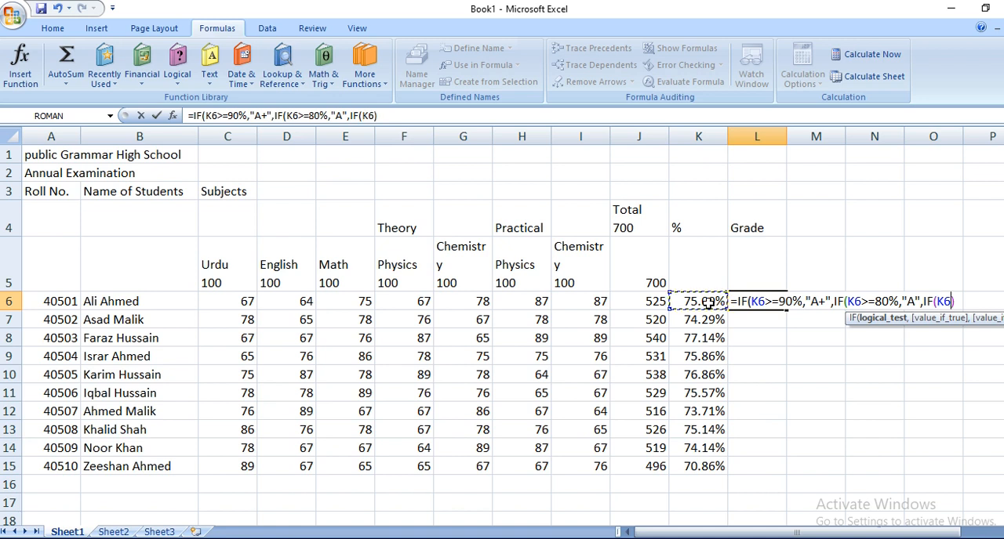
pyautogui.write('>=')
pyautogui.write('70')
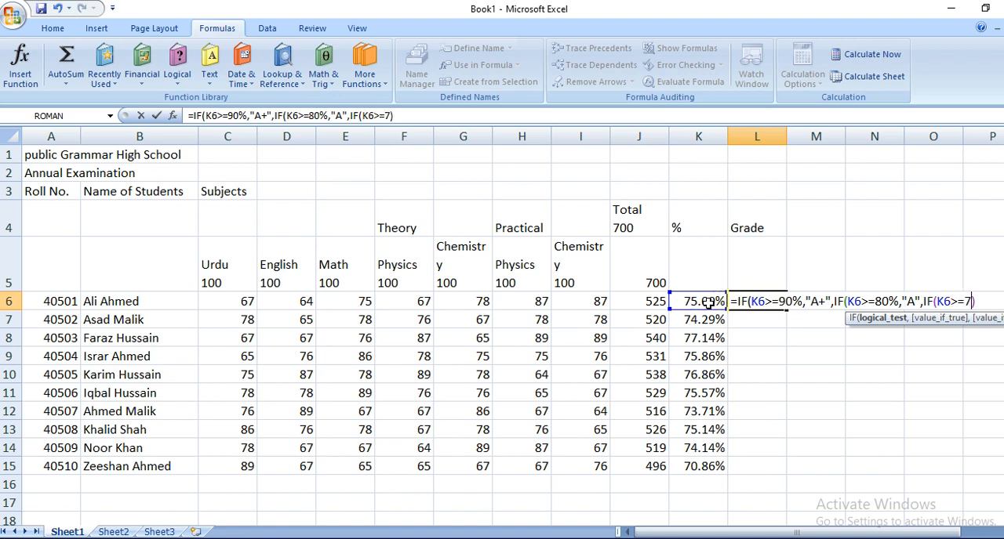
pyautogui.write('%)')
pyautogui.press('Left')
pyautogui.write(',')
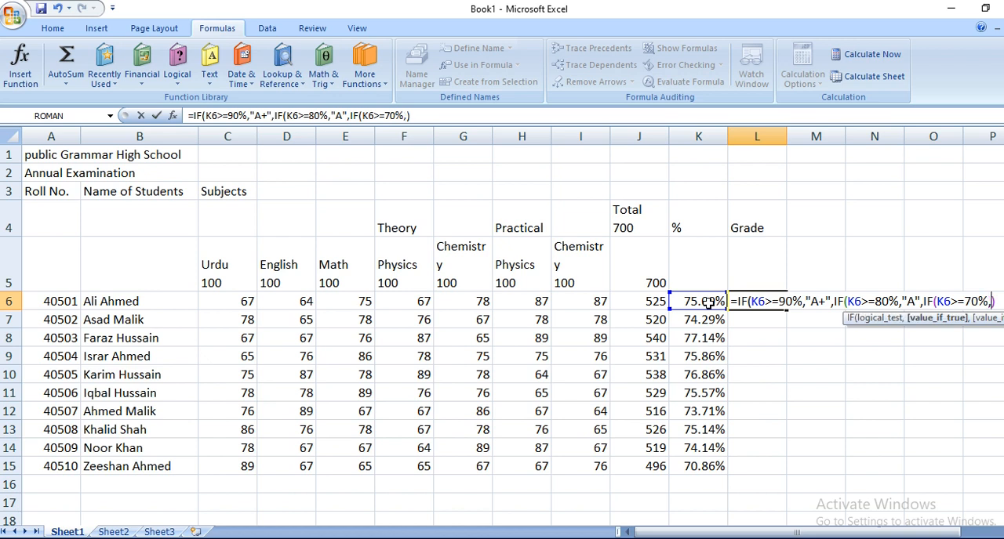
pyautogui.write('""B,')
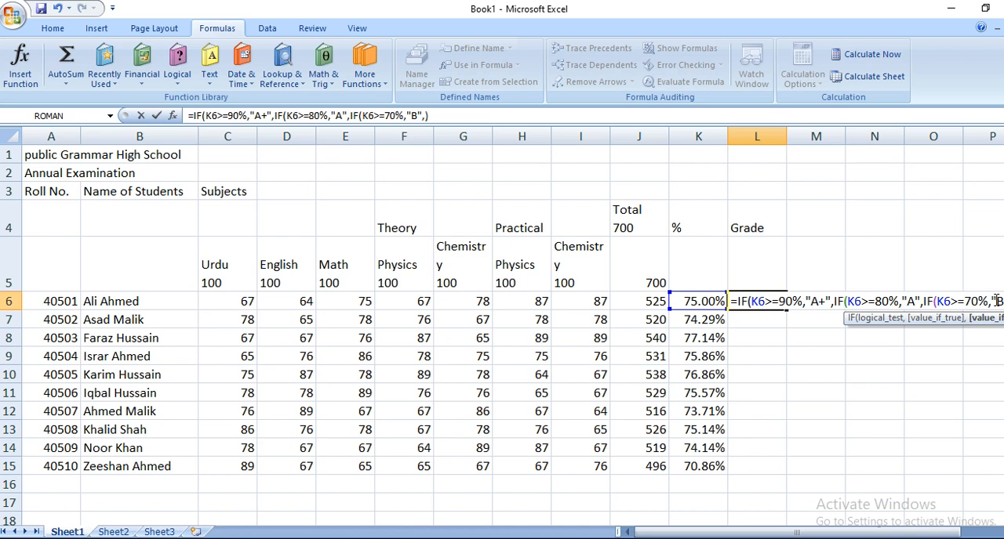
pyautogui.write('I')
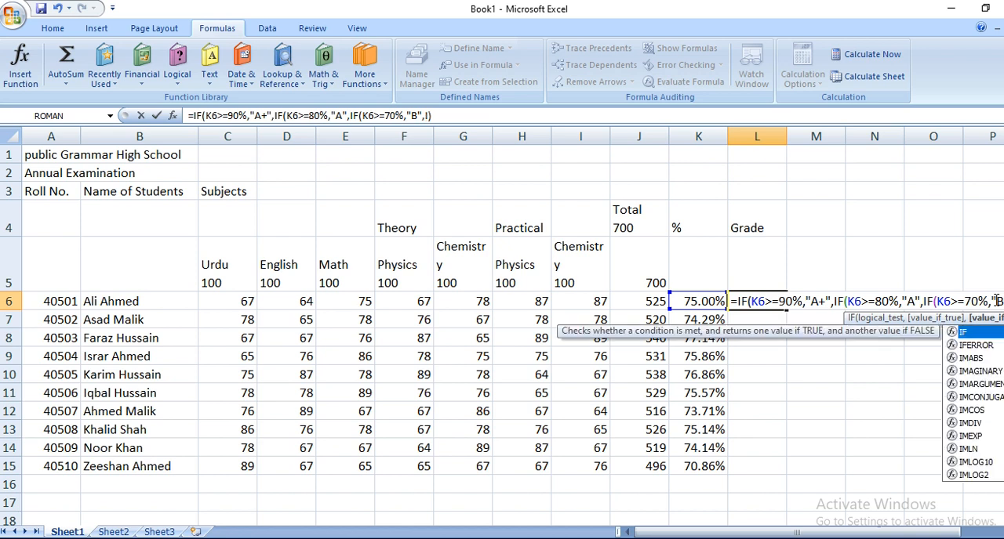
pyautogui.write('F(')
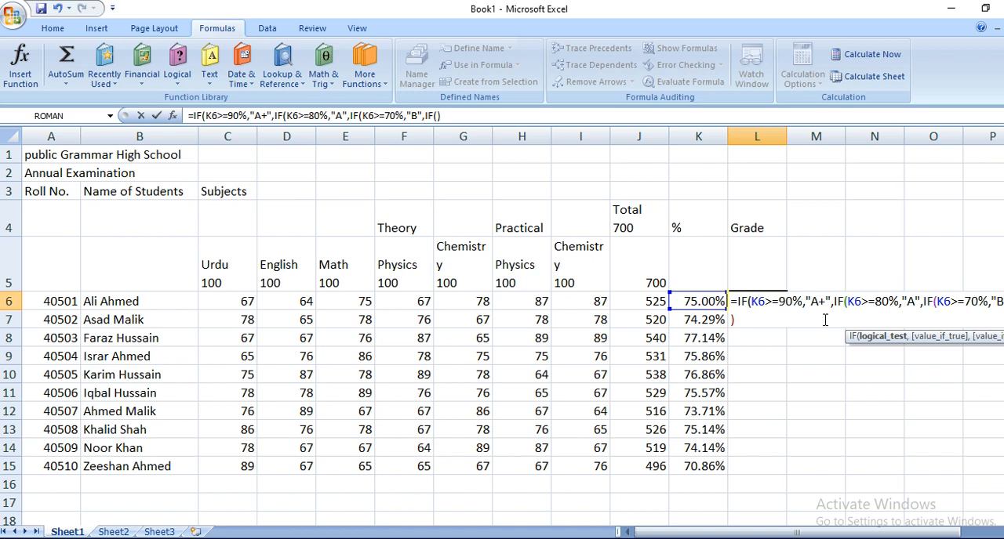
# Step: Nest a fourth IF in L6's grade formula that tests K6>=60% and returns "C", followed by a comma
pyautogui.click(680, 303)
pyautogui.write('>=60%')
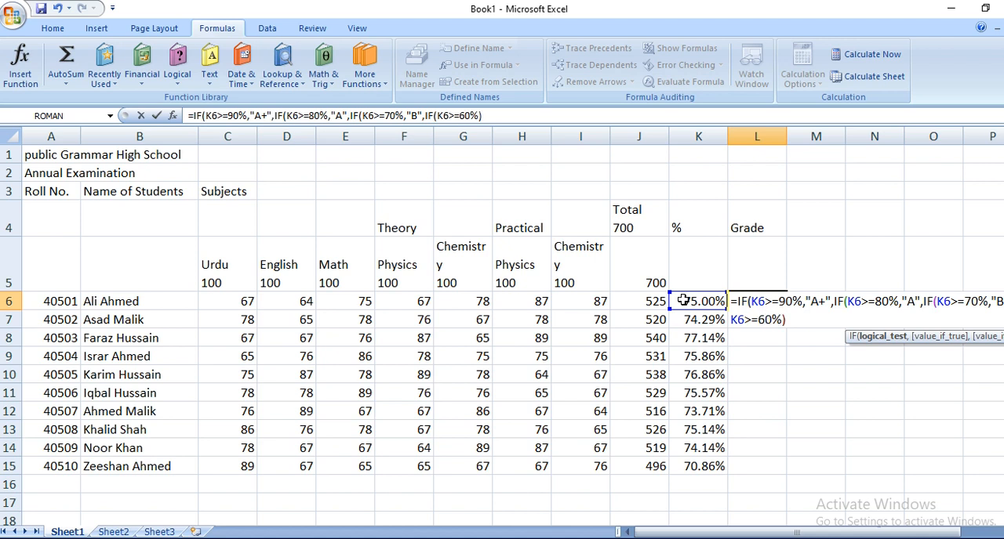
pyautogui.write(',""')
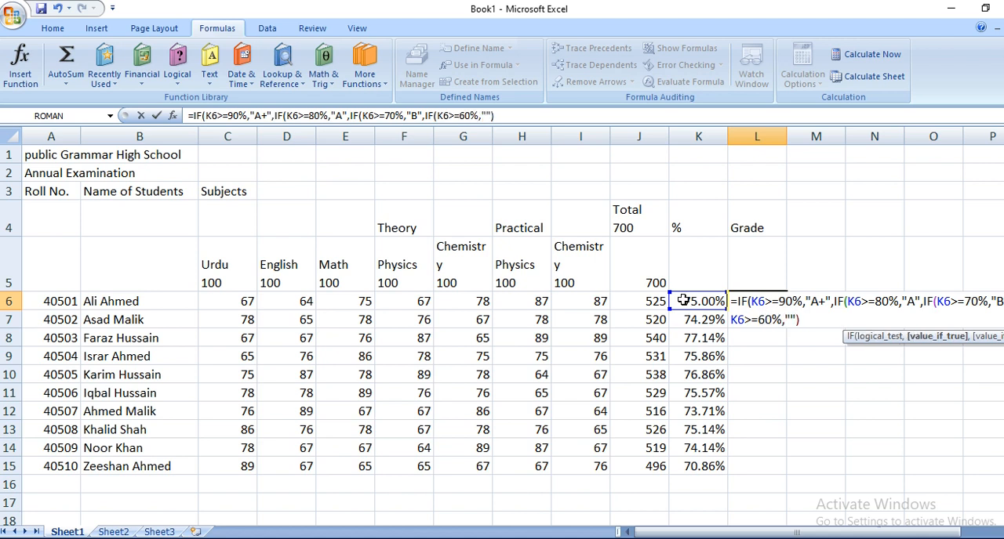
pyautogui.click(791, 320)
pyautogui.write('C')
pyautogui.press('Right')
pyautogui.write(',')
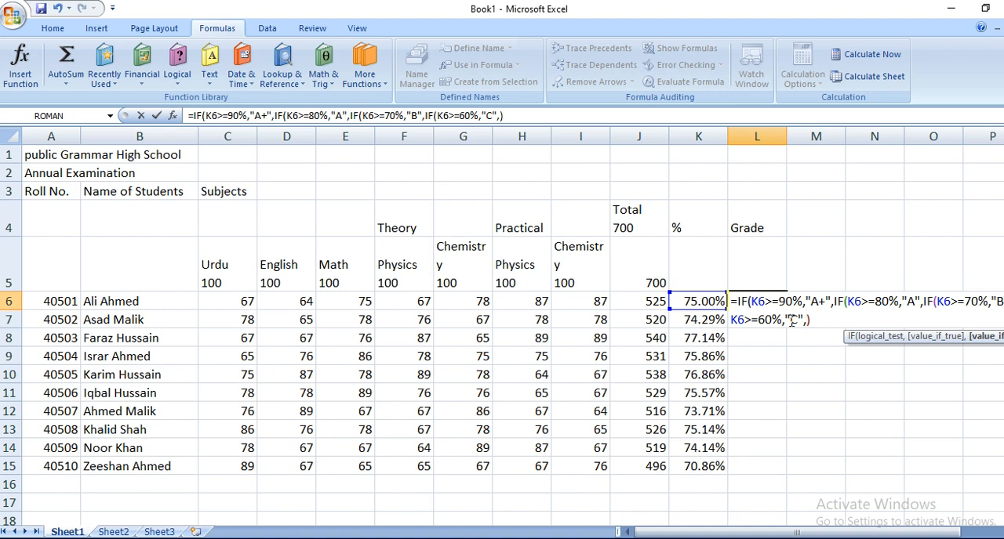
pyautogui.write('if')
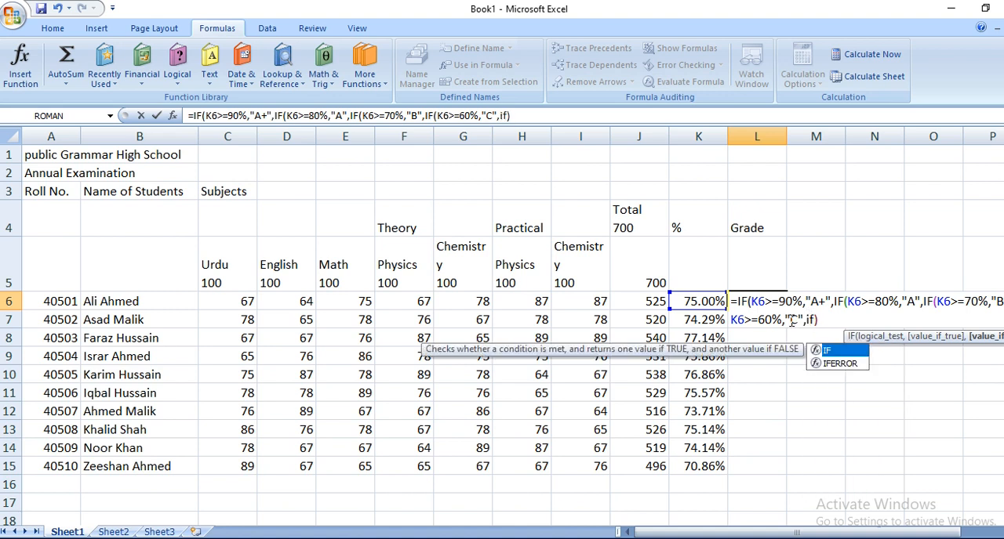
# Step: Nest a fifth IF in L6's grade formula that tests K6>=50% and returns "D", followed by a comma
pyautogui.press('Tab')
pyautogui.click(704, 301)
pyautogui.write('>=')
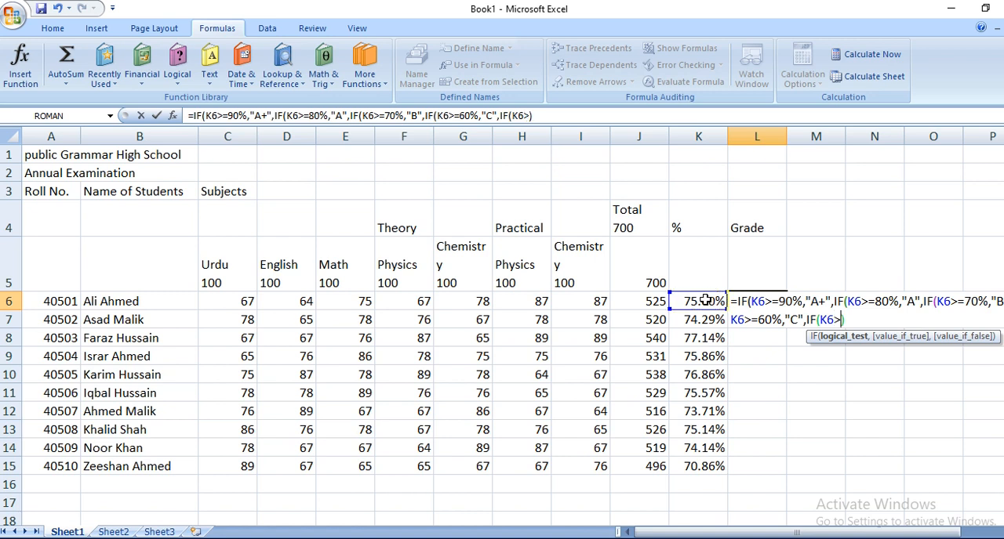
pyautogui.write('50%,""')
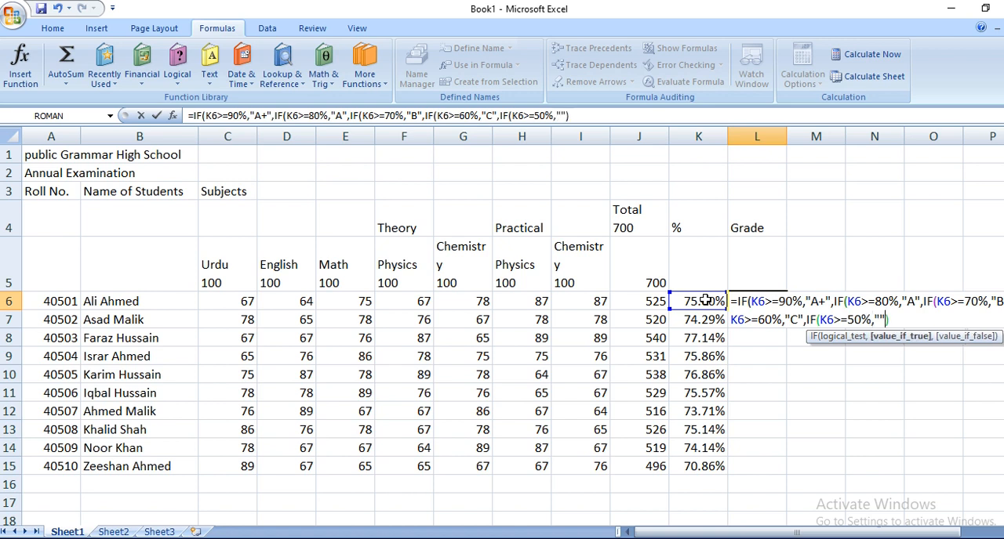
pyautogui.click(880, 318)
pyautogui.write('D",')
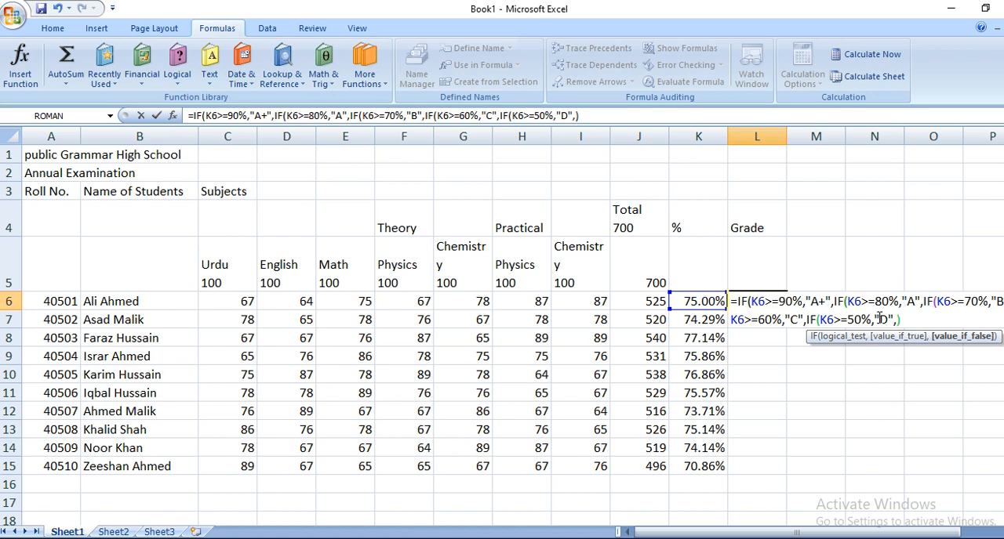
pyautogui.write('""')
# Step: Enter "Fail" as the value if false of the innermost IF in L6's grade formula
pyautogui.click(902, 319)
pyautogui.write('Fail')
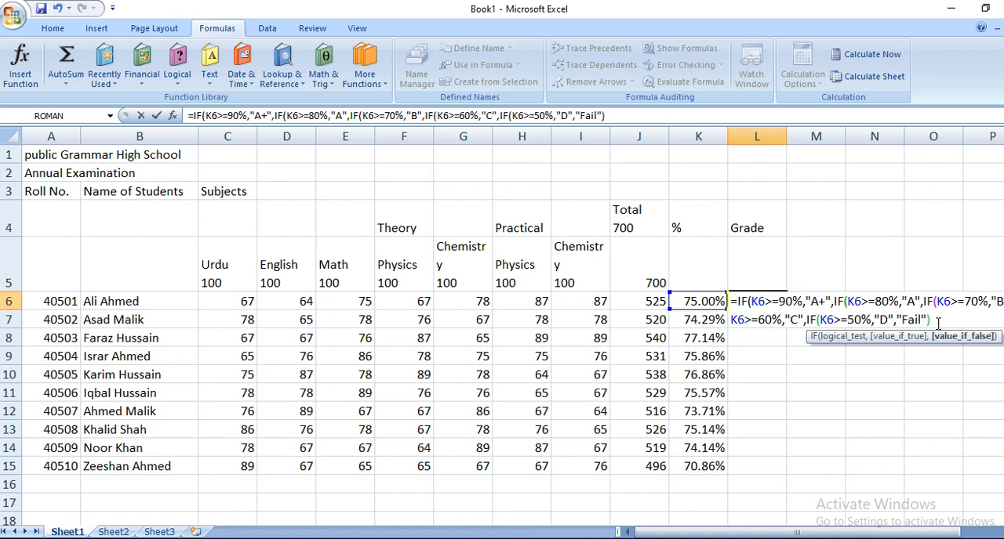
# Step: Close all five nested IF functions with five closing parentheses and commit the grade formula in L6
pyautogui.click(938, 323)
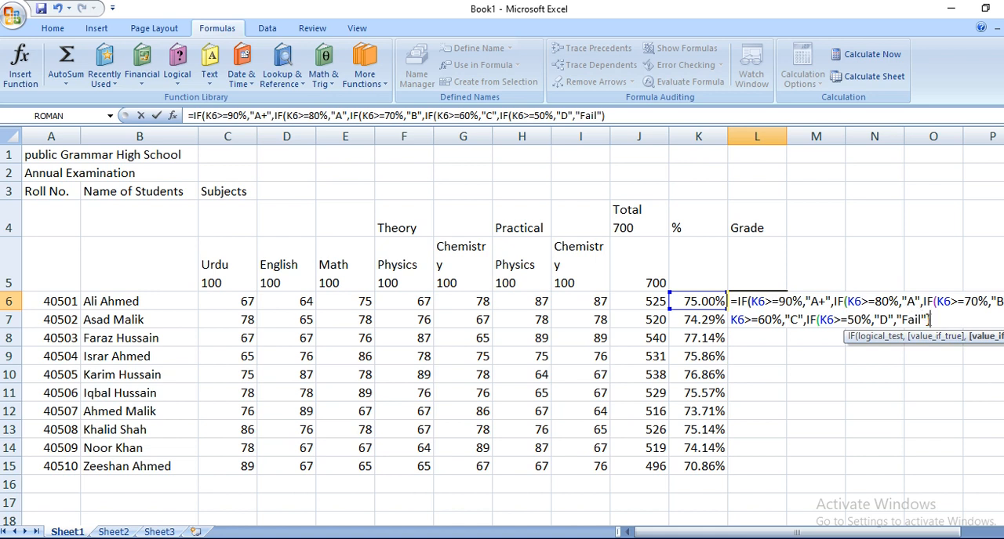
pyautogui.press('BackSpace')
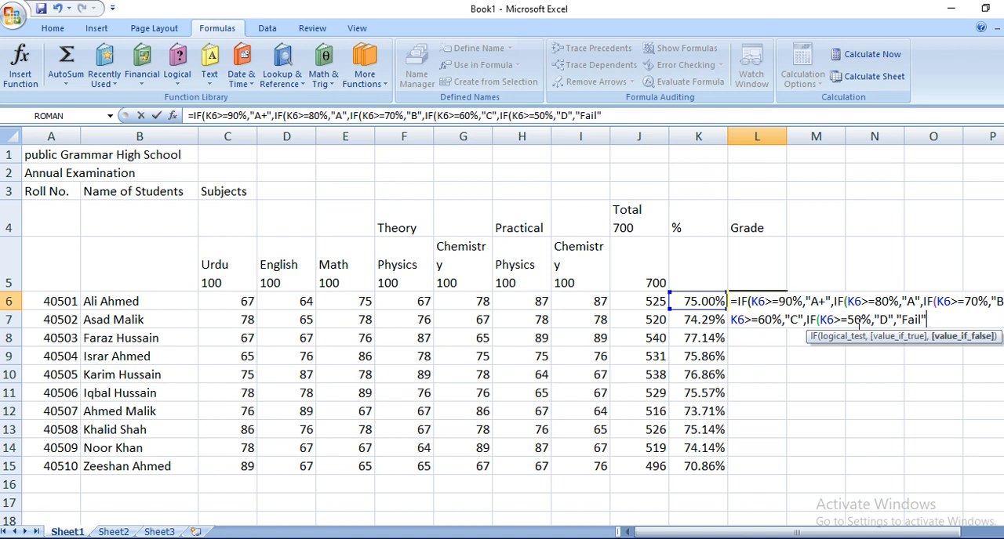
pyautogui.write(')')
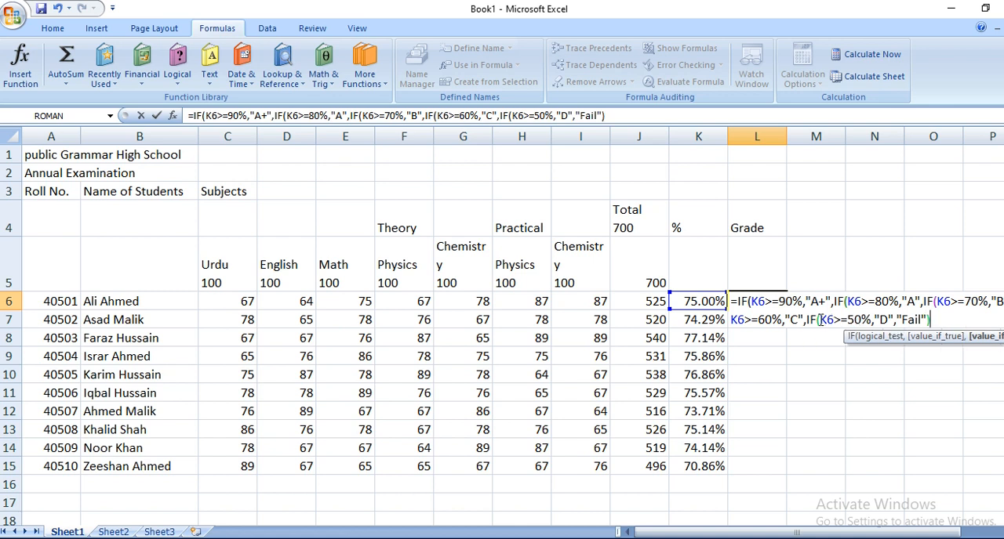
pyautogui.press('BackSpace')
pyautogui.write('))))')
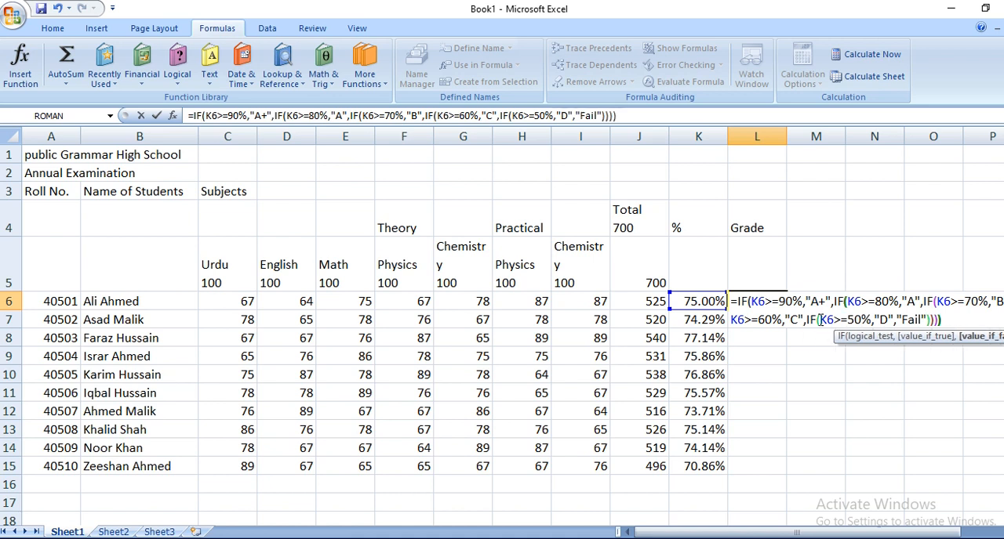
pyautogui.write(')')
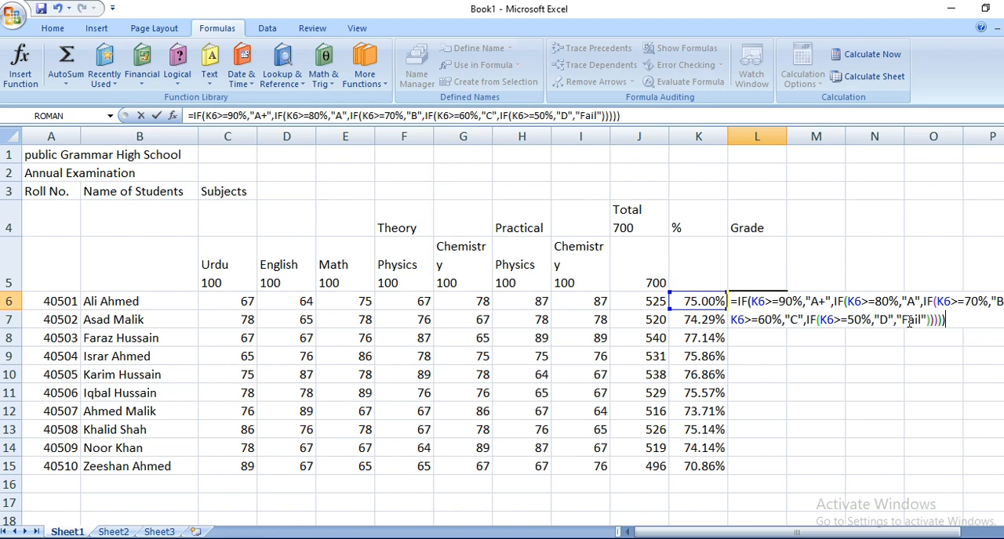
pyautogui.press('Return')
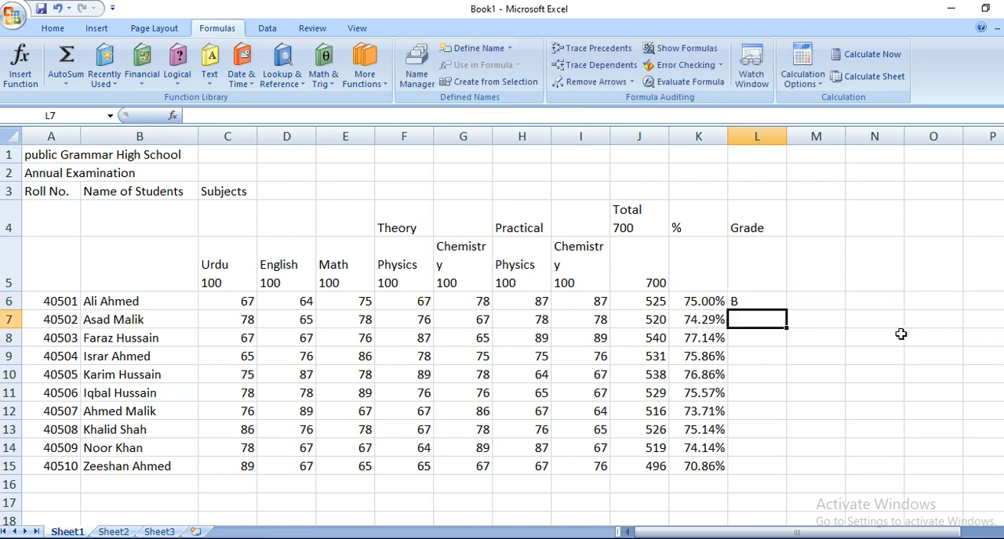
# Step: Review the complete nested IF grade formula in L6 and leave that cell selected
pyautogui.click(757, 301)
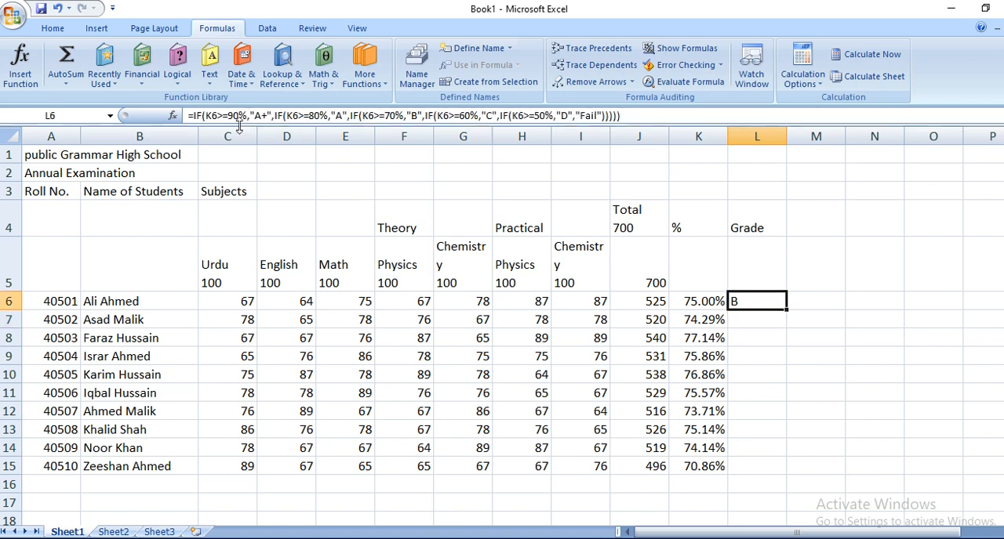
pyautogui.moveTo(189, 115); pyautogui.dragTo(621, 116)
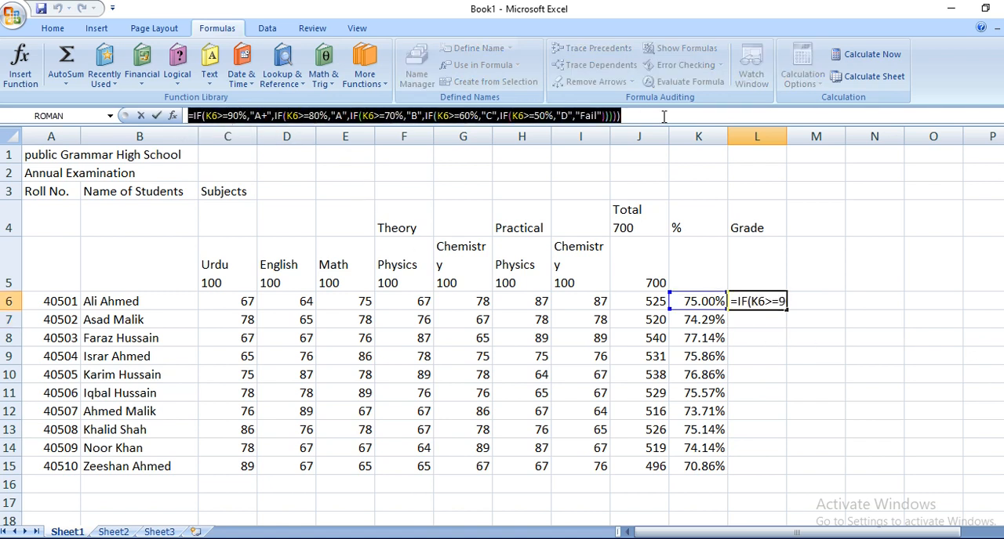
pyautogui.press('Return')
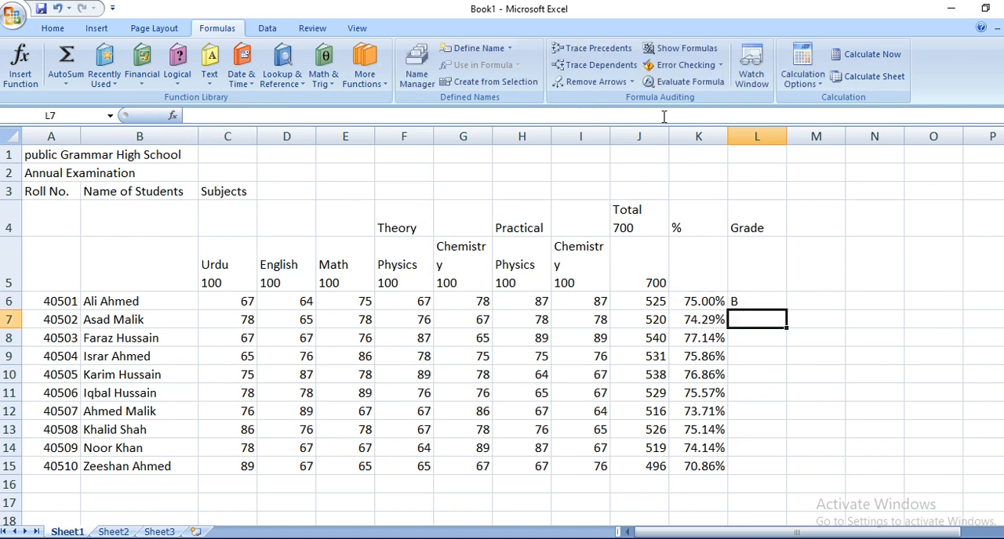
pyautogui.click(759, 304)
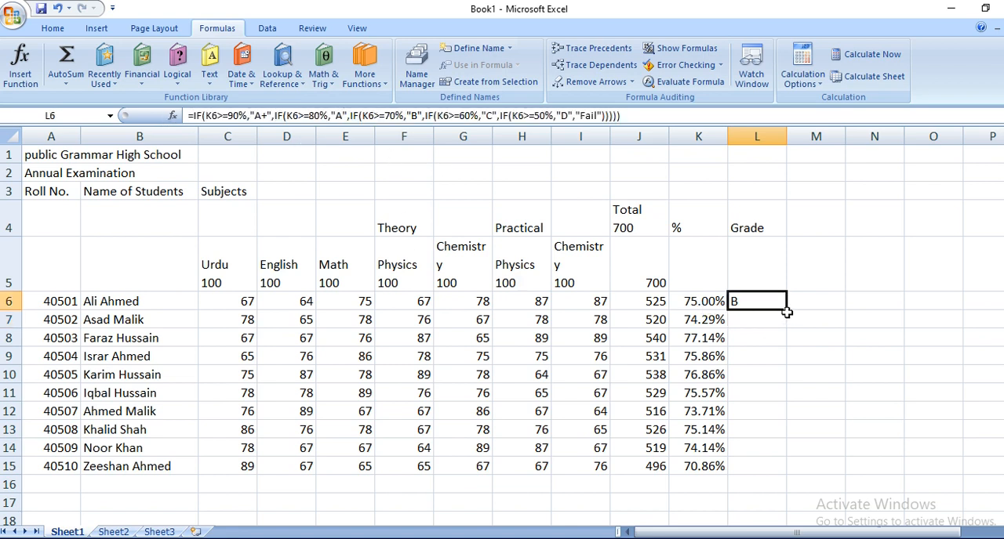
# Step: Fill the nested IF grade formula from L6 down through L15, then reselect L6
pyautogui.moveTo(787, 309); pyautogui.dragTo(801, 471)
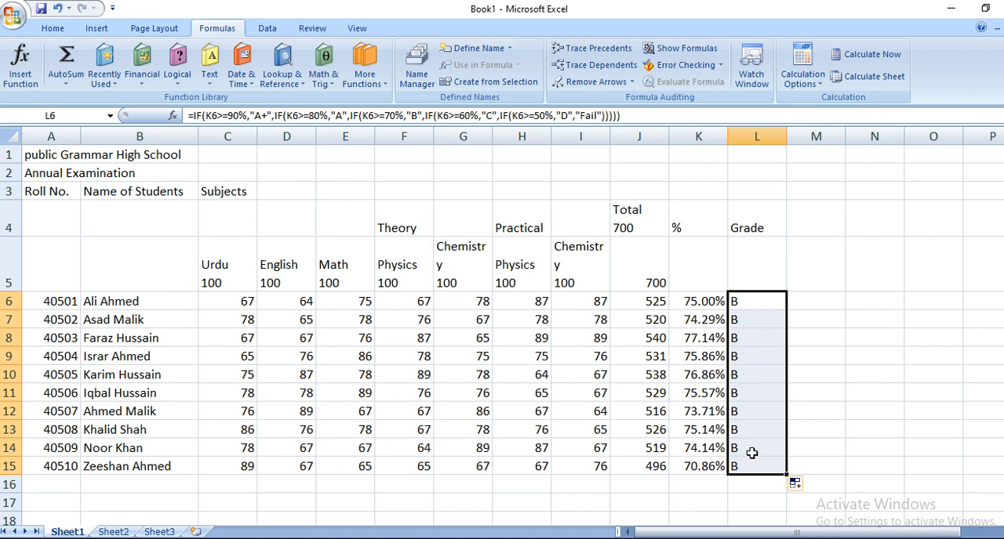
pyautogui.click(768, 304)
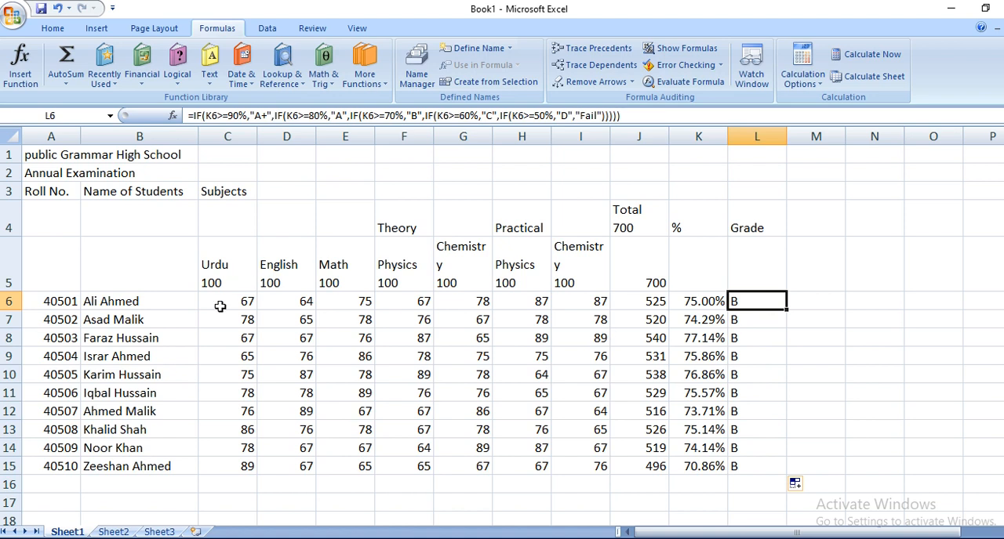
# Step: Change the marks in row 7 to 96 for English (D7) and 98 for theory Chemistry (G7)
pyautogui.click(305, 323)
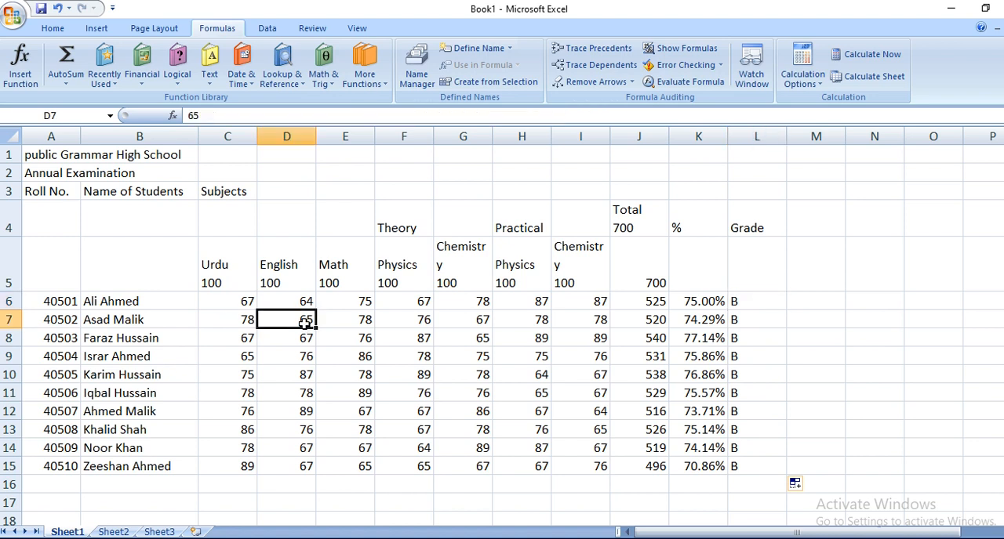
pyautogui.write('96')
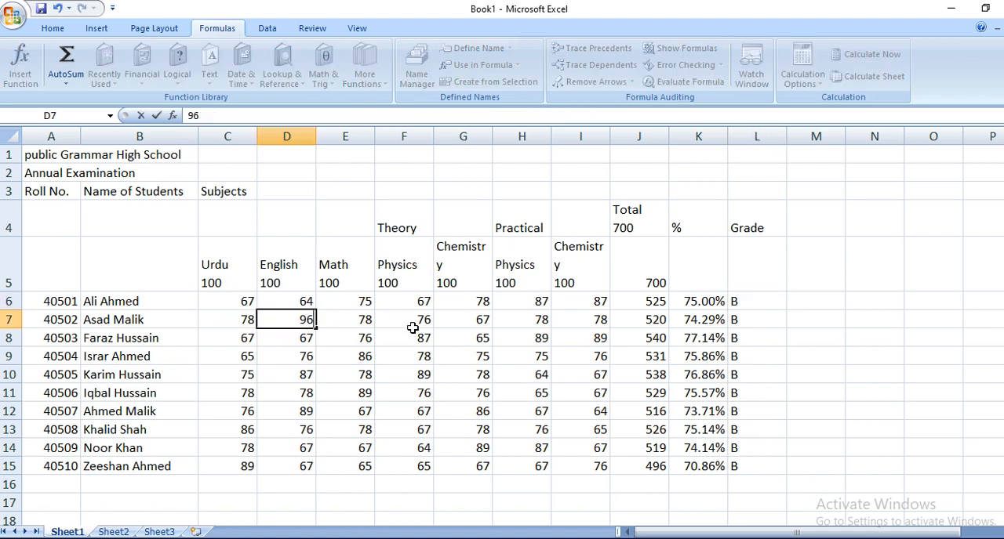
pyautogui.click(476, 321)
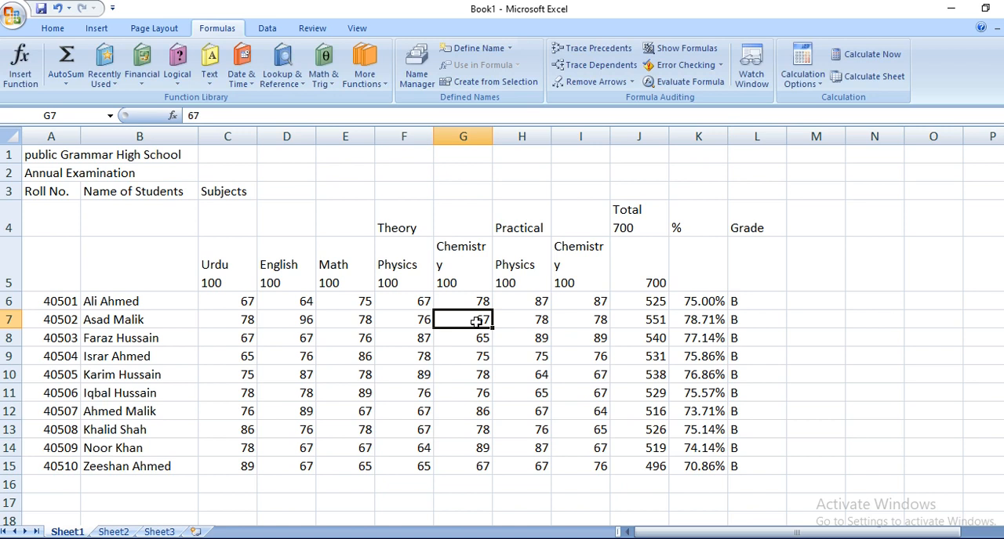
pyautogui.write('98')
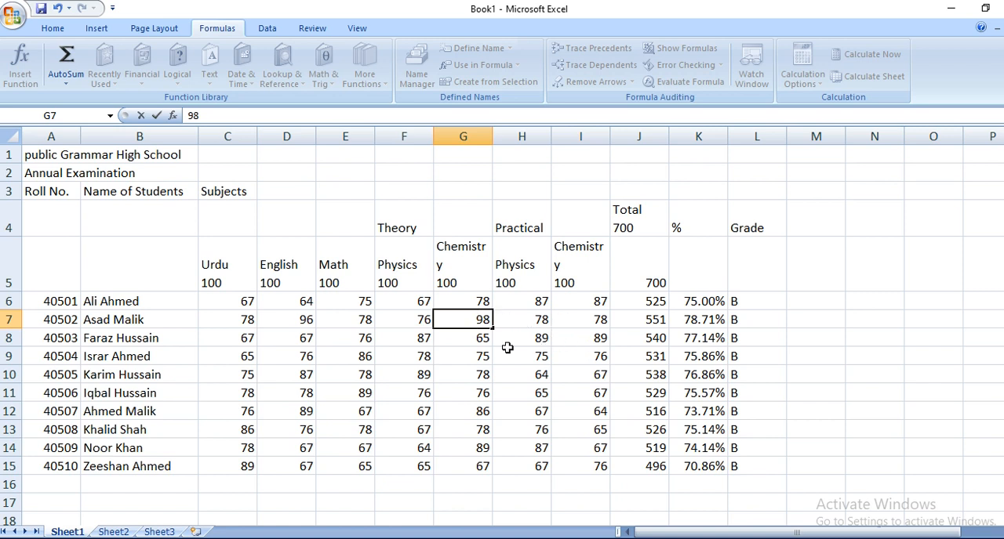
# Step: Set the theory Chemistry mark in G8 to 89
pyautogui.click(456, 340)
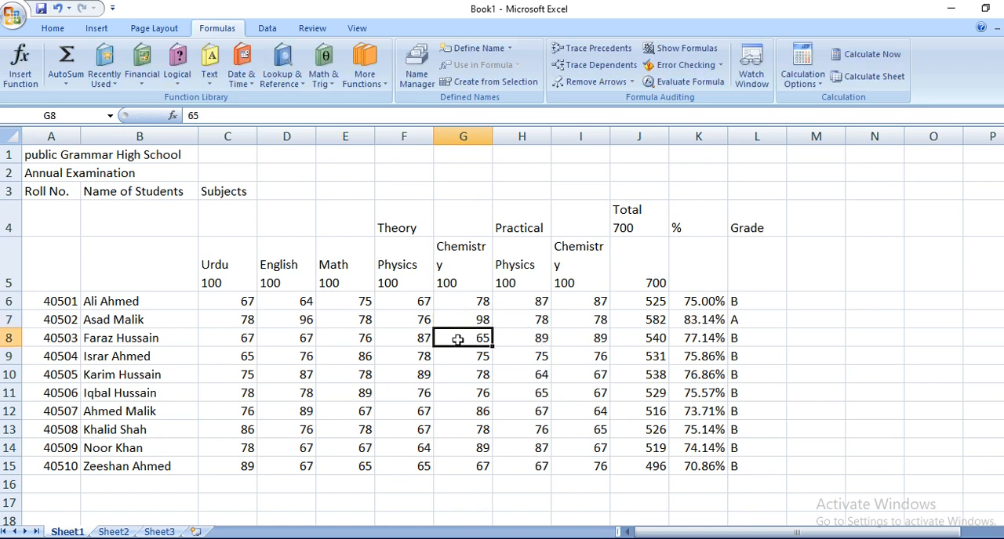
pyautogui.write('89')
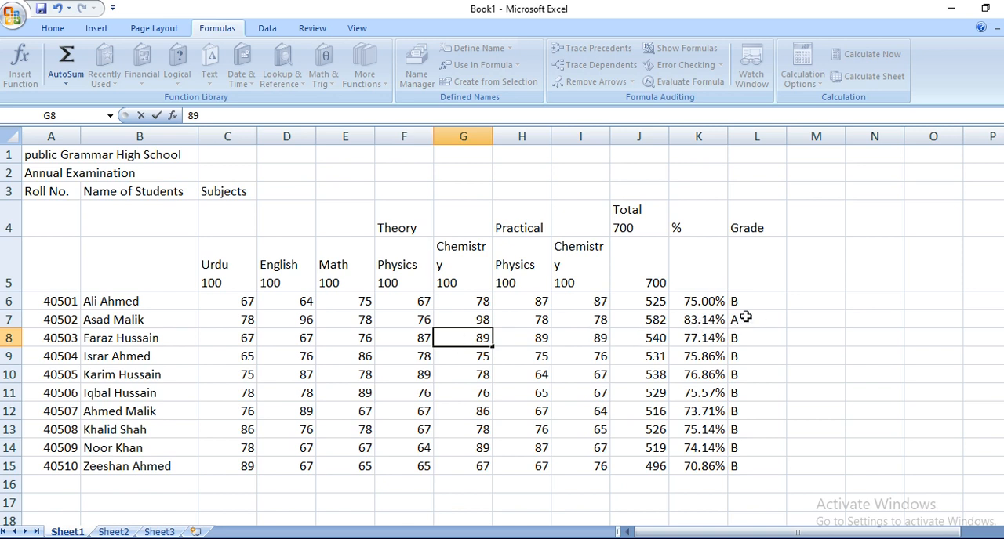
pyautogui.press('Return')
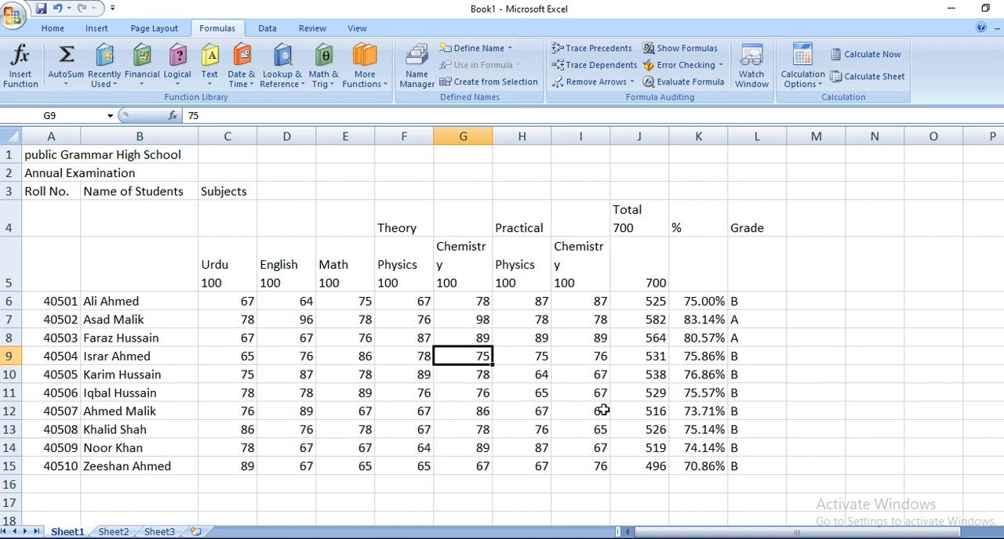
# Step: Change the marks in row 12 to 88 for practical Physics (H12) and 89 for Math (E12)
pyautogui.click(519, 416)
pyautogui.write('88')
pyautogui.press('Return')
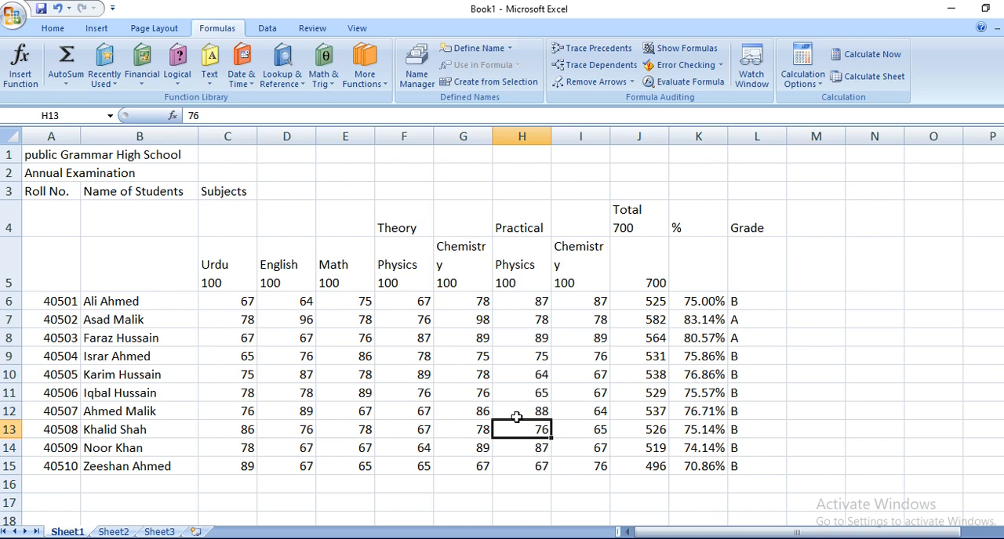
pyautogui.click(356, 421)
pyautogui.write('88')
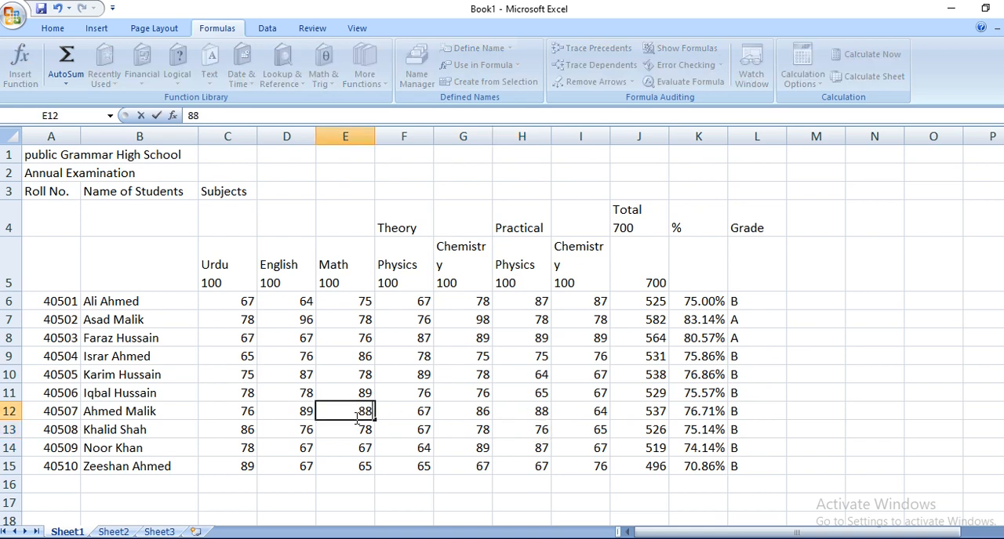
pyautogui.press('BackSpace')
pyautogui.write('9')
pyautogui.press('Return')
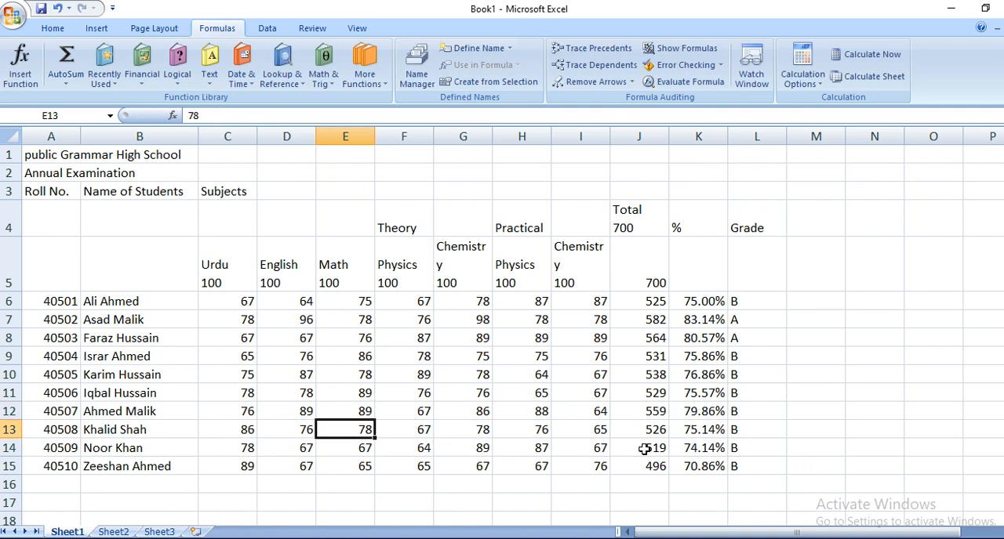
# Step: Set the practical Chemistry mark in I14 and the theory Physics mark in F15 to 54 each
pyautogui.click(591, 448)
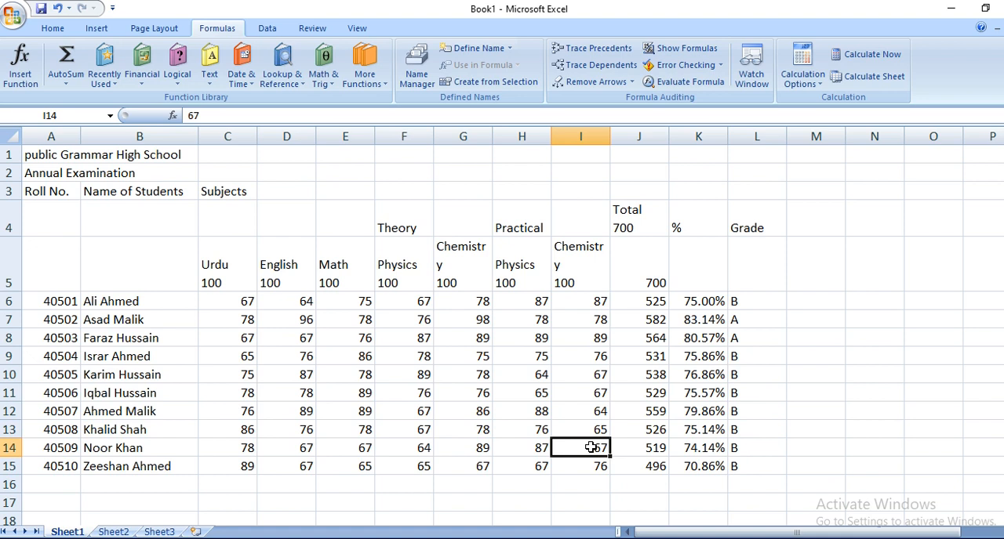
pyautogui.write('54')
pyautogui.press('Return')
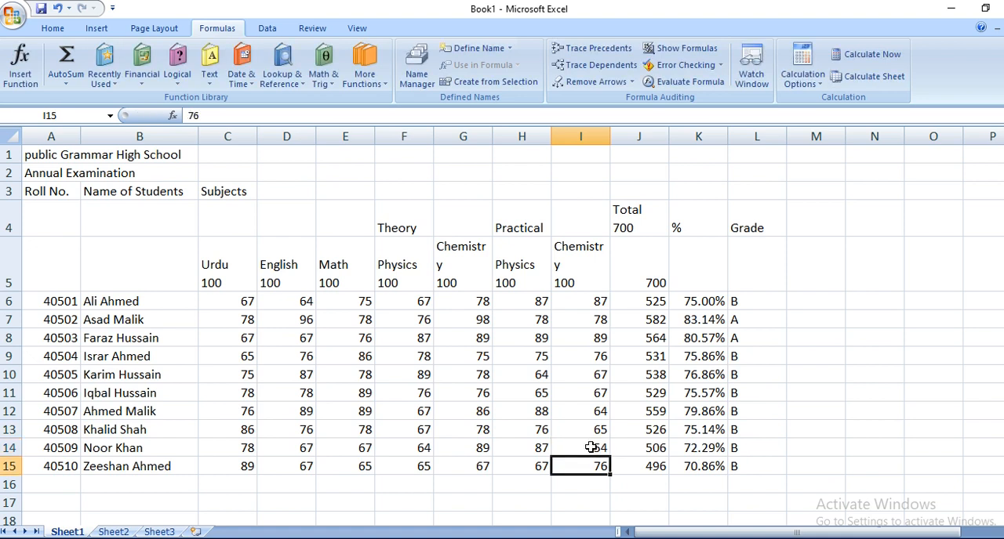
pyautogui.press('Left')
pyautogui.press('Left')
pyautogui.press('Left')
pyautogui.write('54')
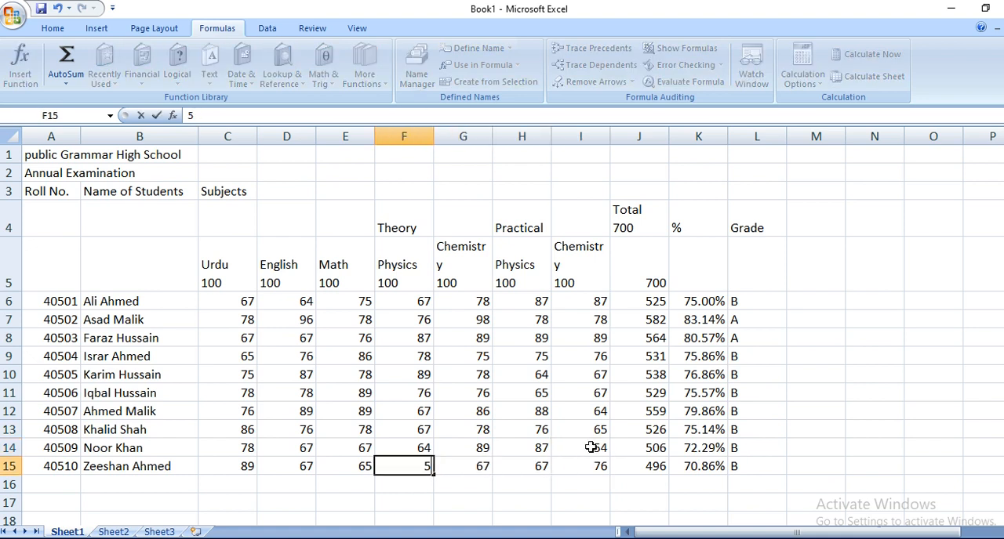
pyautogui.press('Return')
pyautogui.press('Up')
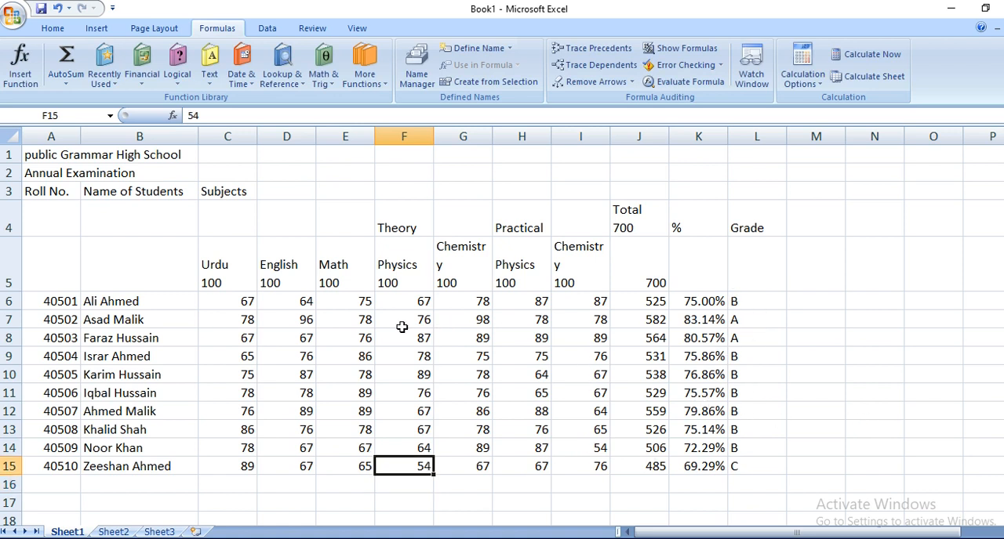
# Step: Check the recalculated grades and their formulas in L7, L8, L12 and L15
pyautogui.click(743, 320)
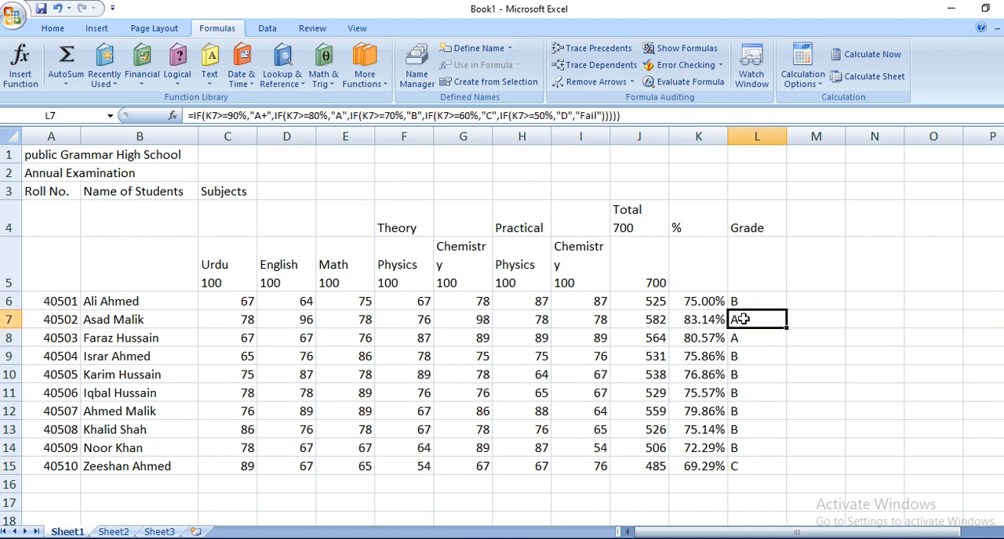
pyautogui.click(743, 335)
pyautogui.click(751, 409)
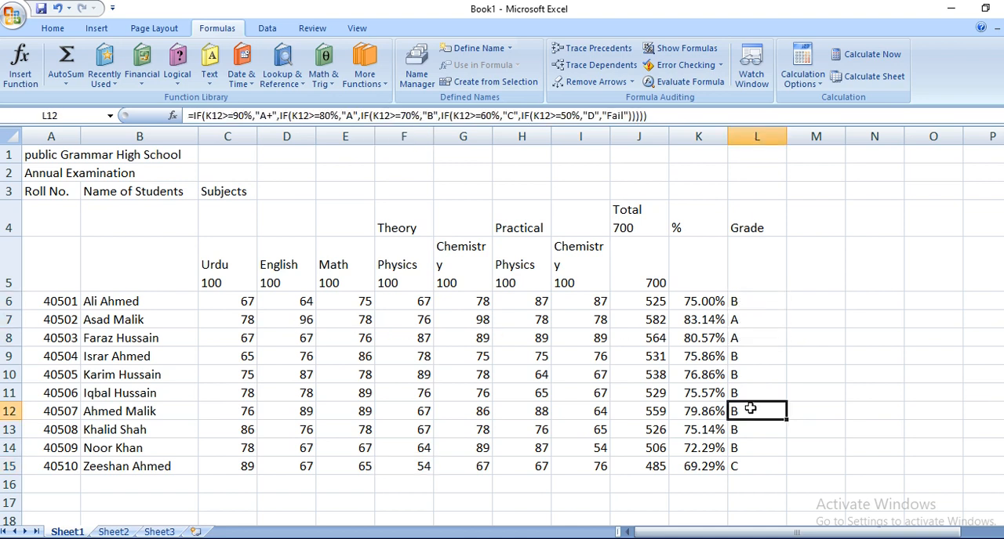
pyautogui.click(756, 469)
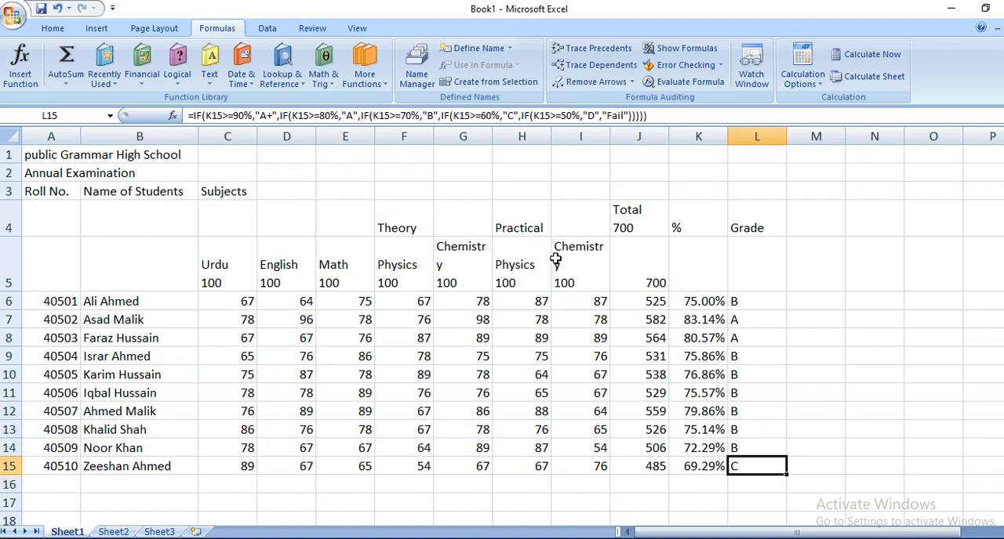
# Step: Review the total, percentage and grade formulas in row 6, and compare the percentages with the grades down to row 10
pyautogui.click(625, 302)
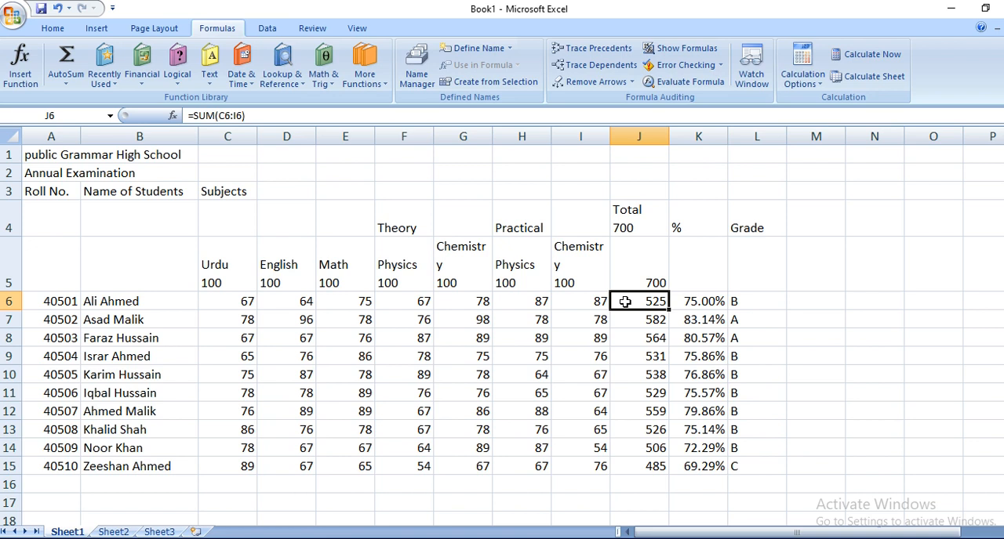
pyautogui.click(711, 304)
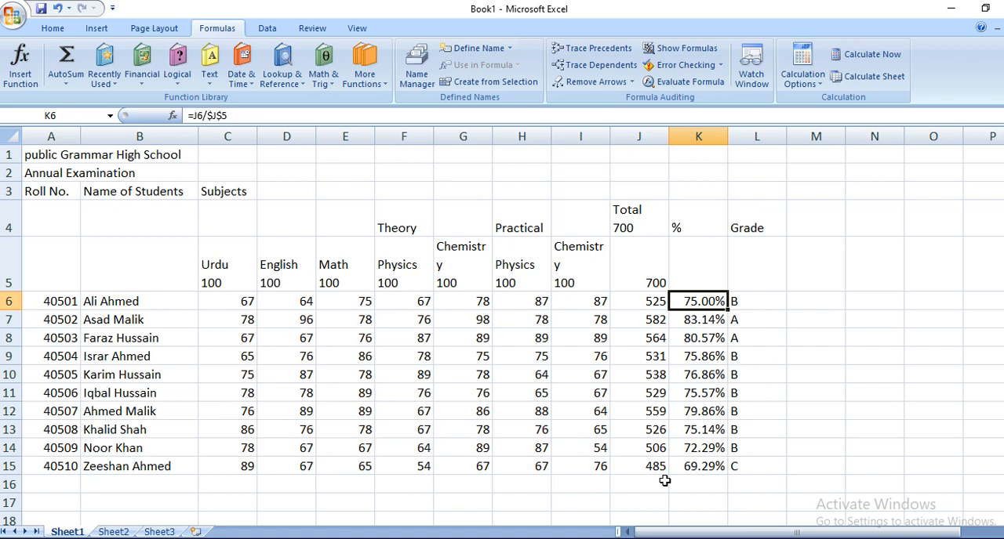
pyautogui.click(54, 30)
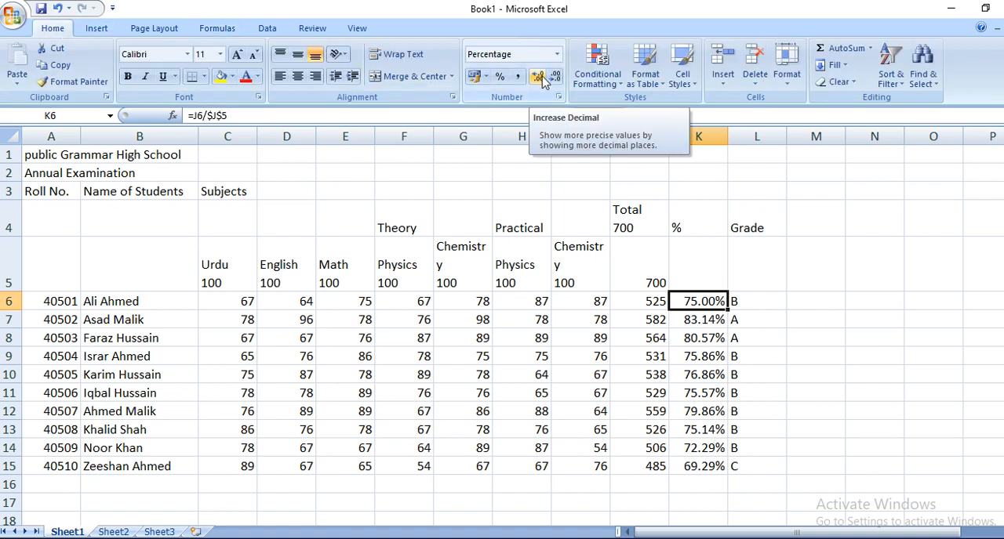
pyautogui.click(760, 301)
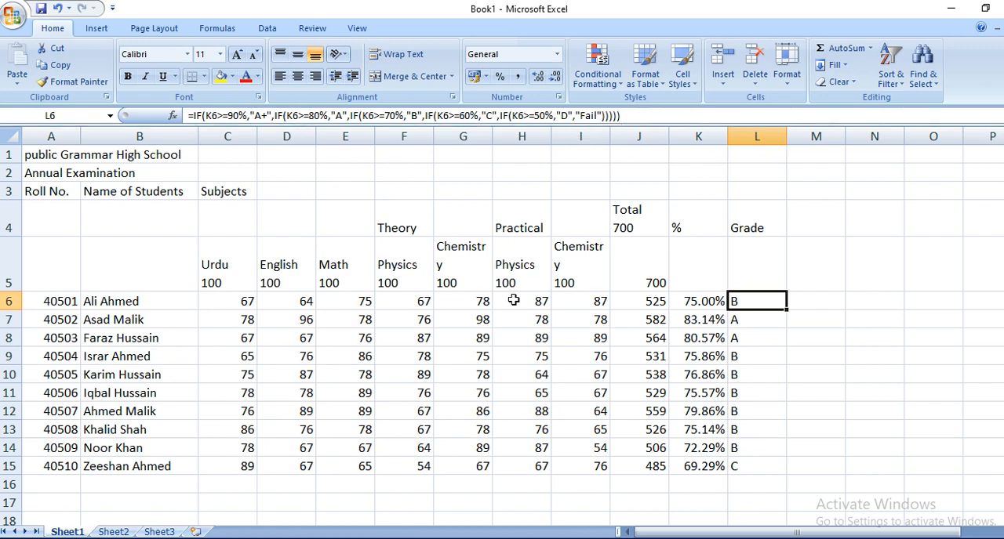
pyautogui.click(684, 320)
pyautogui.click(738, 324)
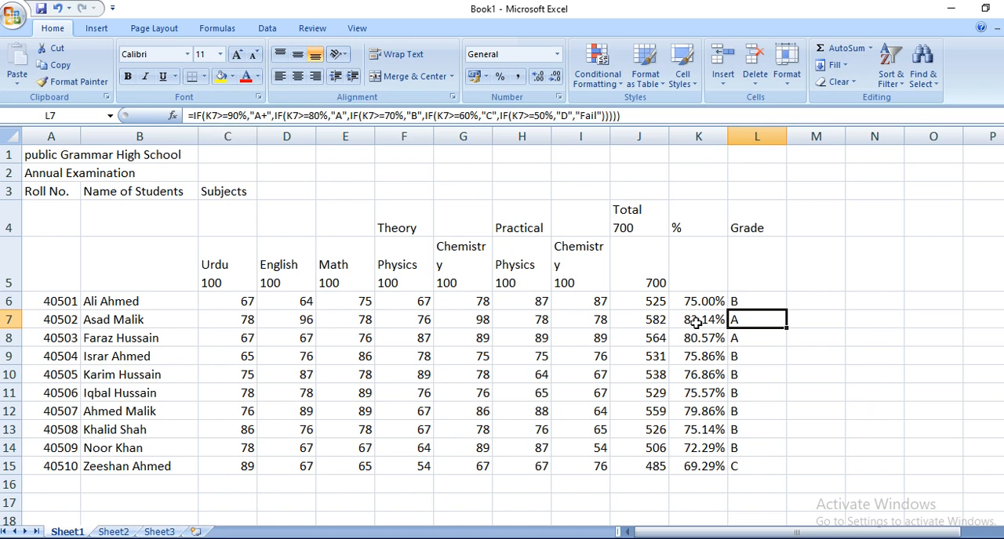
pyautogui.click(766, 342)
pyautogui.click(765, 359)
pyautogui.click(761, 380)
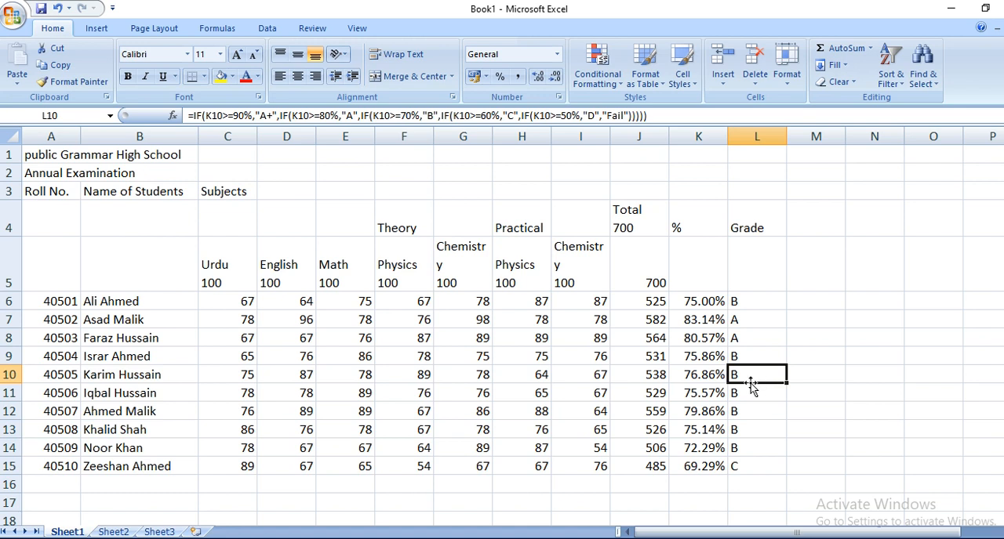
# Step: Copy the grade formula in L6 down through L15 once more
pyautogui.click(753, 305)
pyautogui.moveTo(786, 310); pyautogui.dragTo(773, 470)
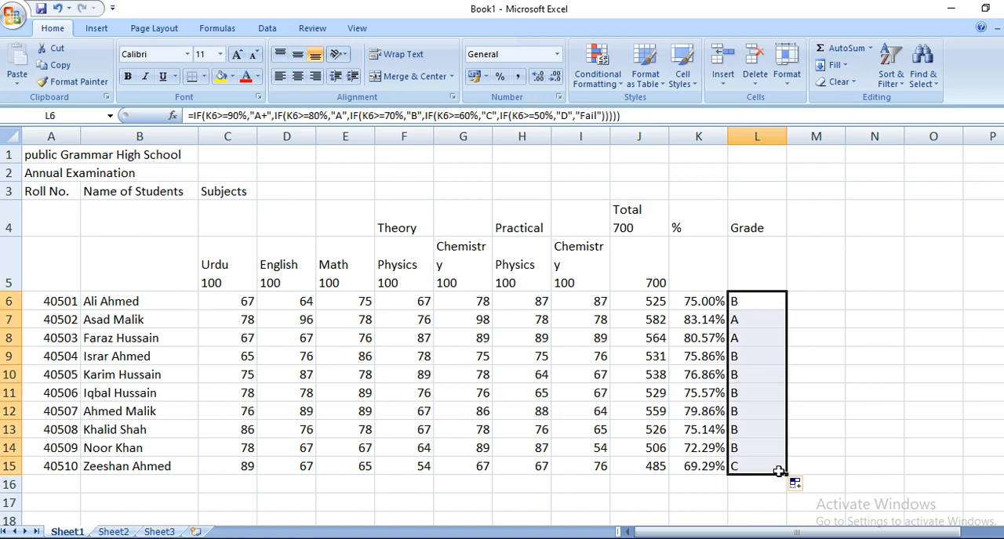
# Step: Inspect the copied grade formulas in L7 through L10 against the percentages in column K
pyautogui.click(762, 320)
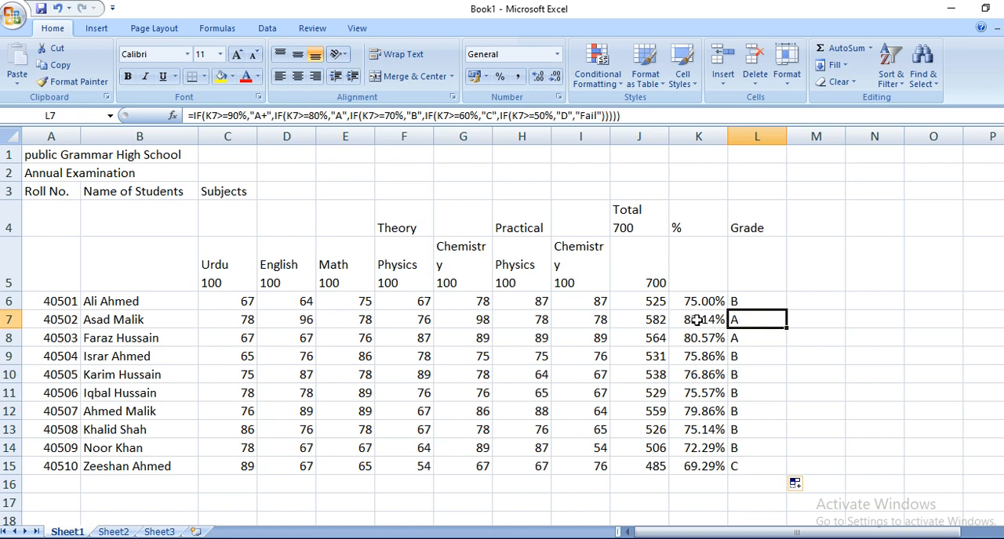
pyautogui.click(714, 319)
pyautogui.click(739, 320)
pyautogui.click(749, 344)
pyautogui.click(751, 357)
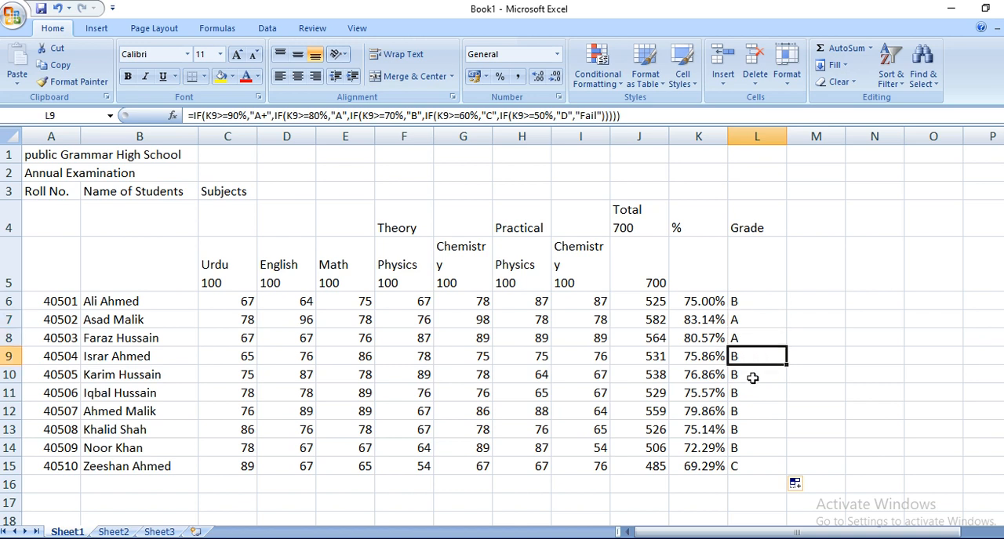
pyautogui.click(753, 377)
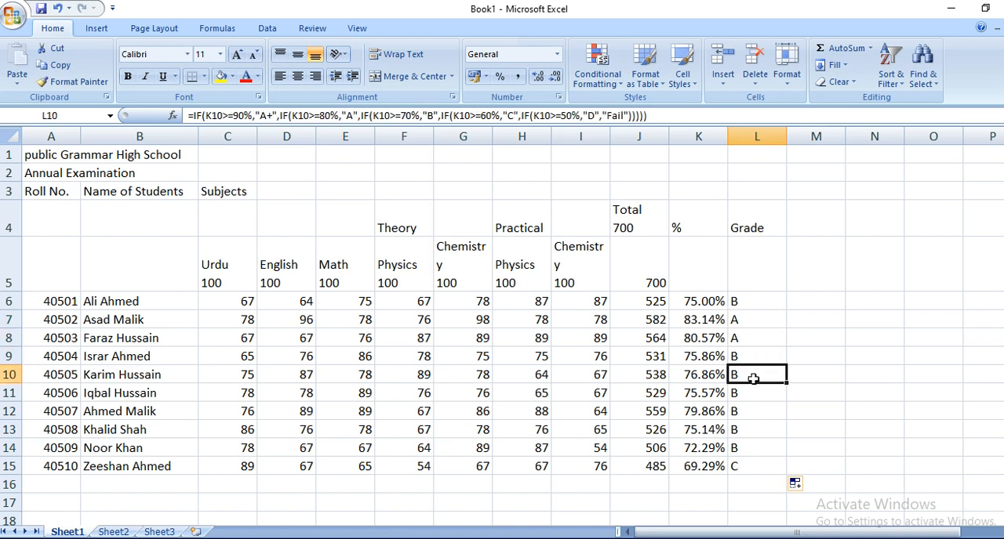